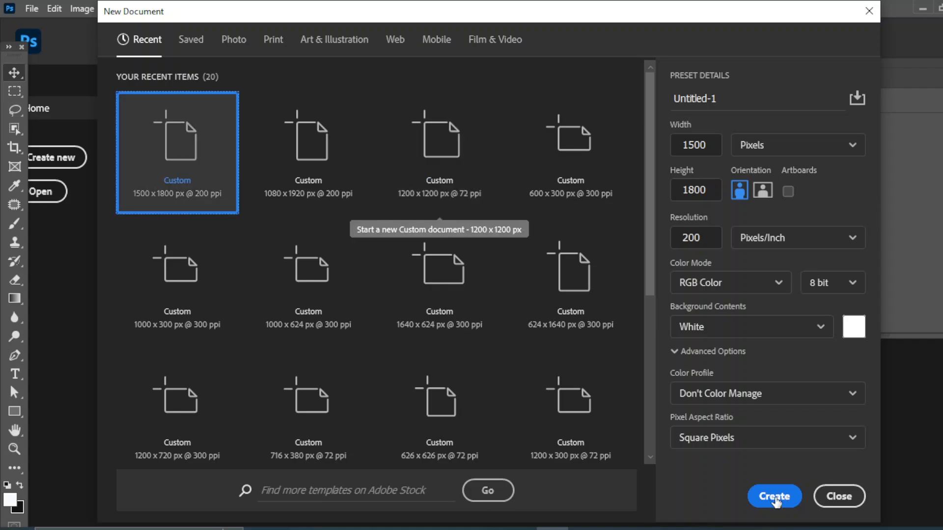
Create the new white 1500 × 1800 px, 200 ppi document from the preset
left_click(775, 497)
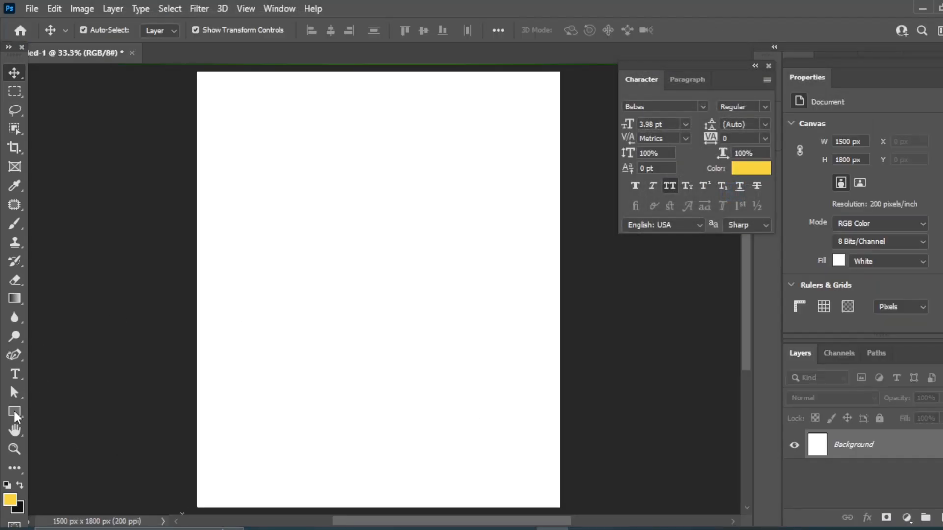
Draw a full-page rectangle filled with the green gradient preset, set to Radial
left_click_drag(9, 411, 69, 411)
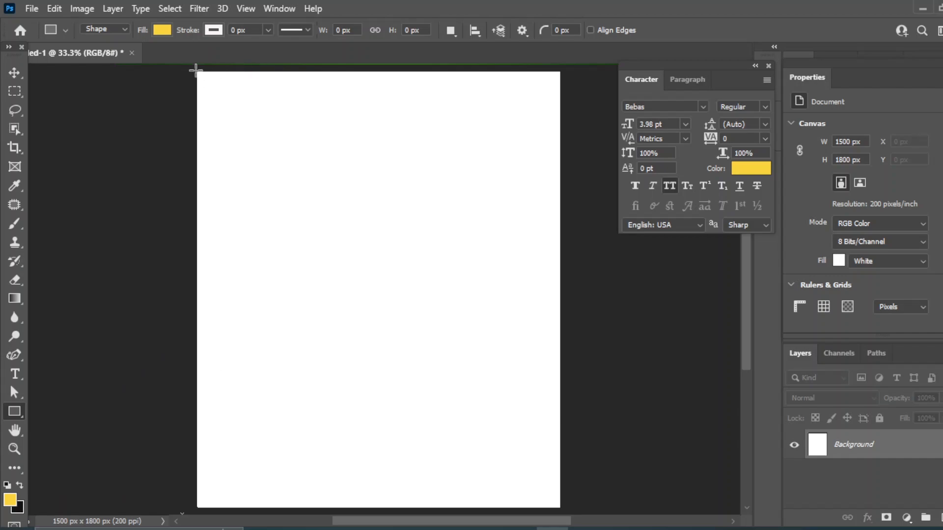
left_click_drag(195, 67, 563, 510)
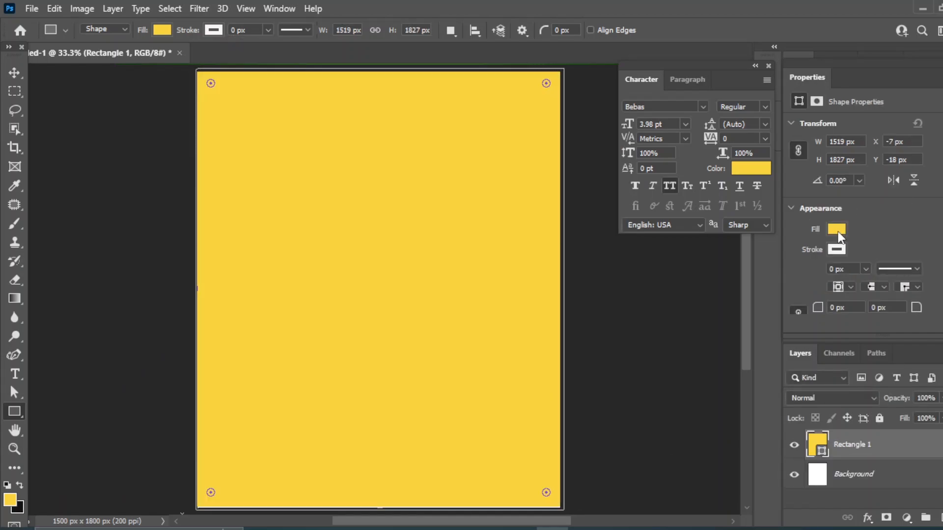
left_click(838, 229)
left_click(848, 258)
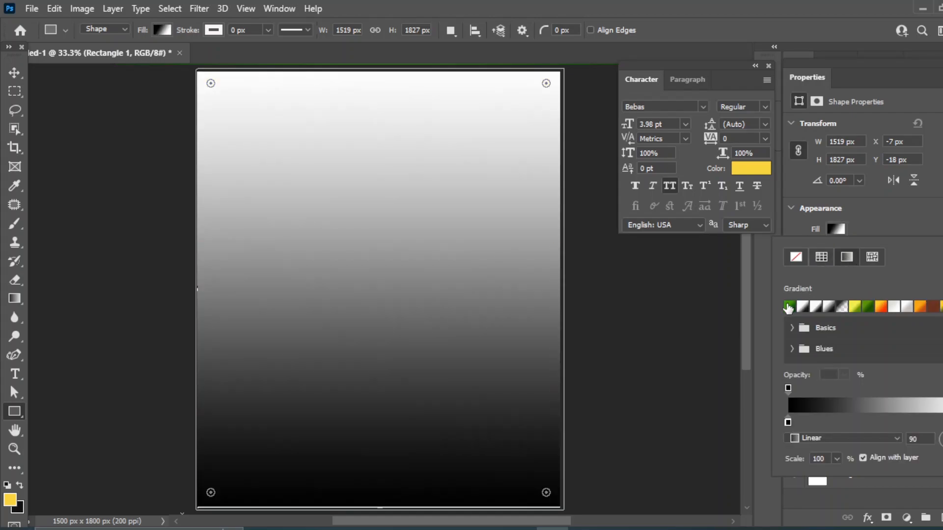
left_click(788, 308)
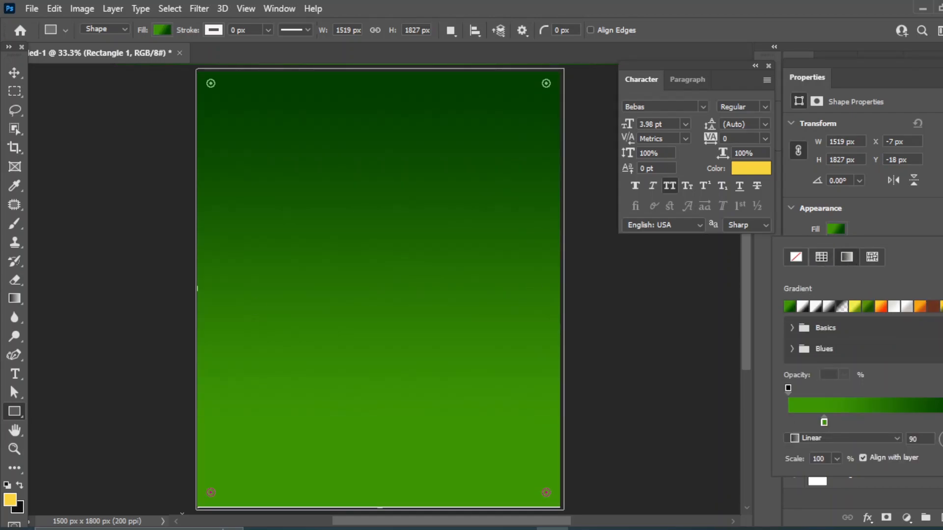
left_click_drag(824, 421, 847, 422)
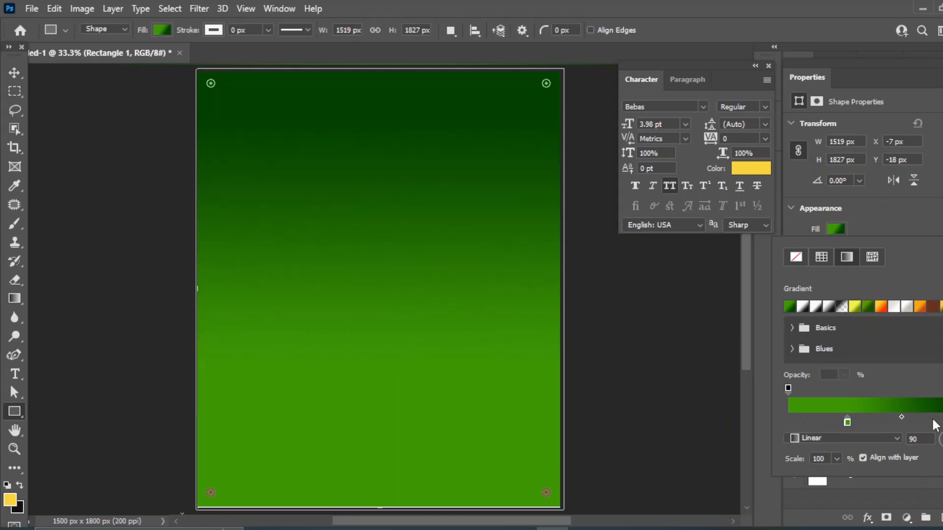
left_click(897, 438)
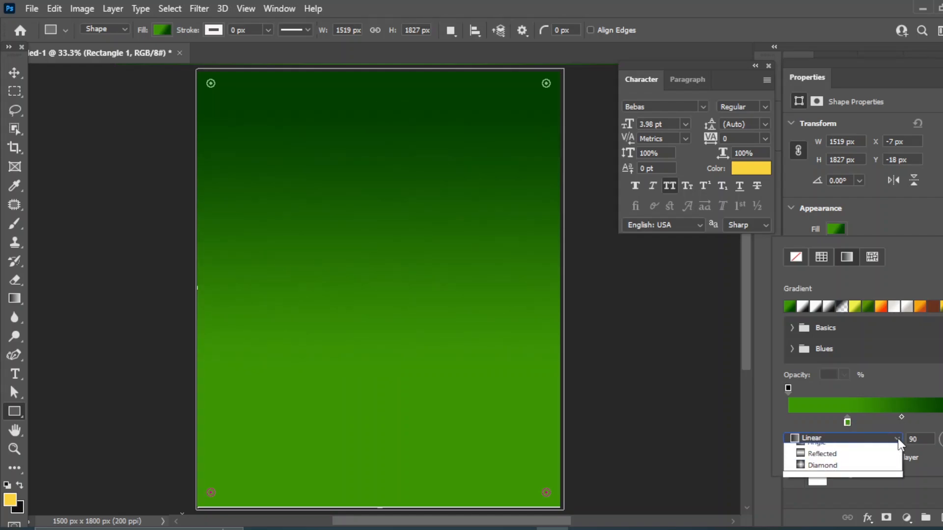
left_click(829, 463)
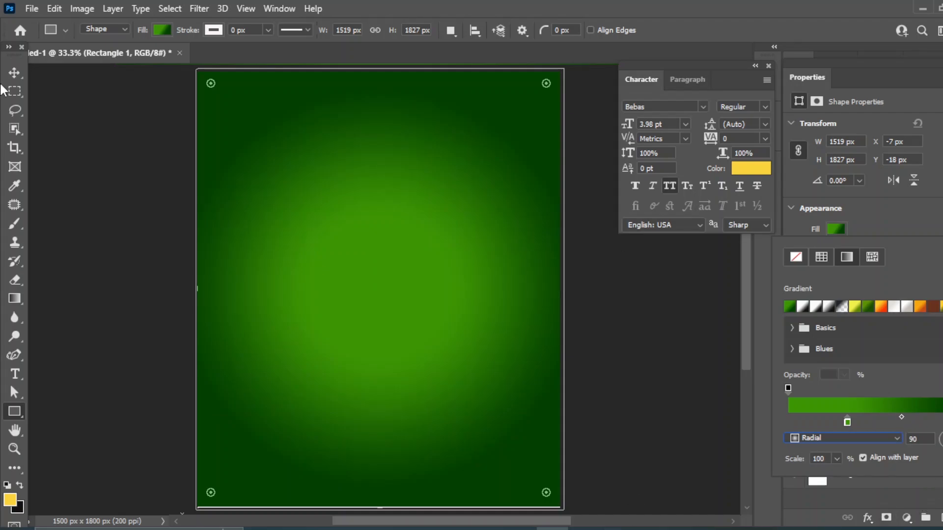
Place the fruit basket image from Explorer onto the page and scale it down to 34.75%
left_click(14, 72)
left_click(654, 330)
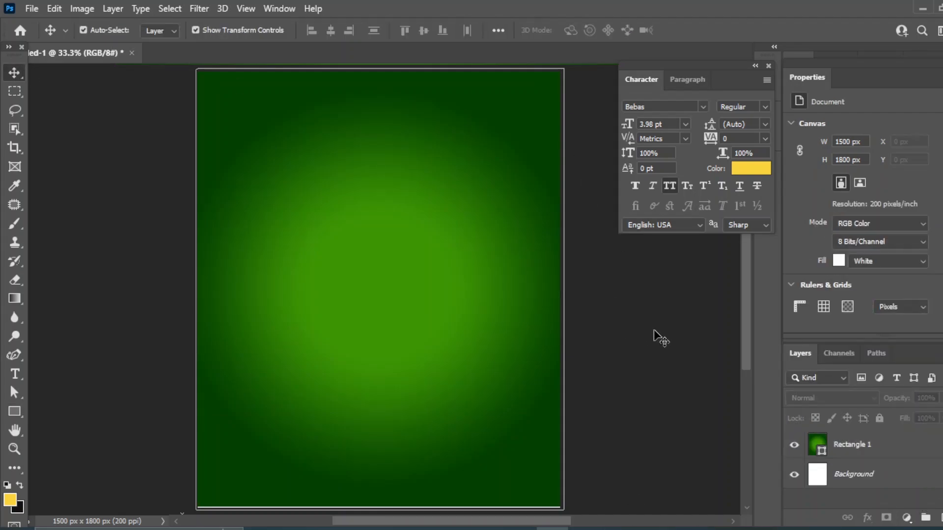
left_click(409, 148)
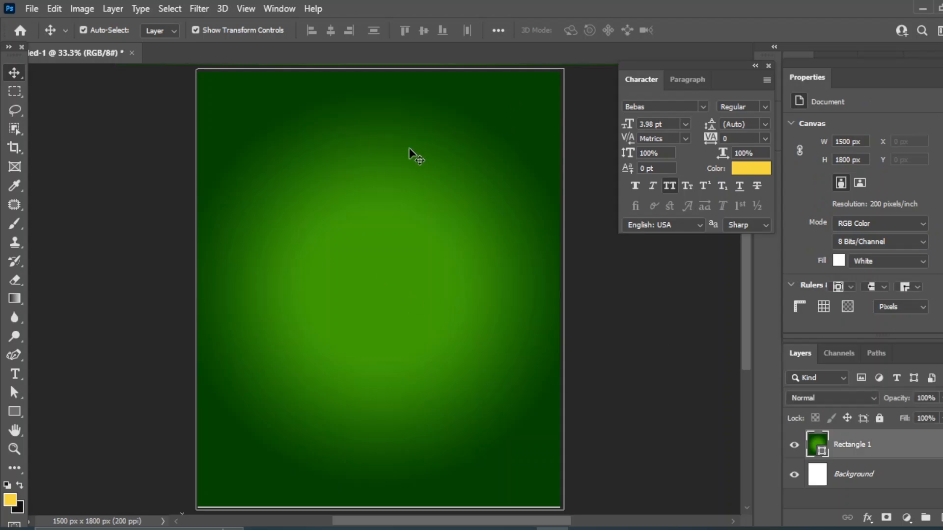
left_click(676, 343)
mouse_move(489, 529)
left_click(486, 483)
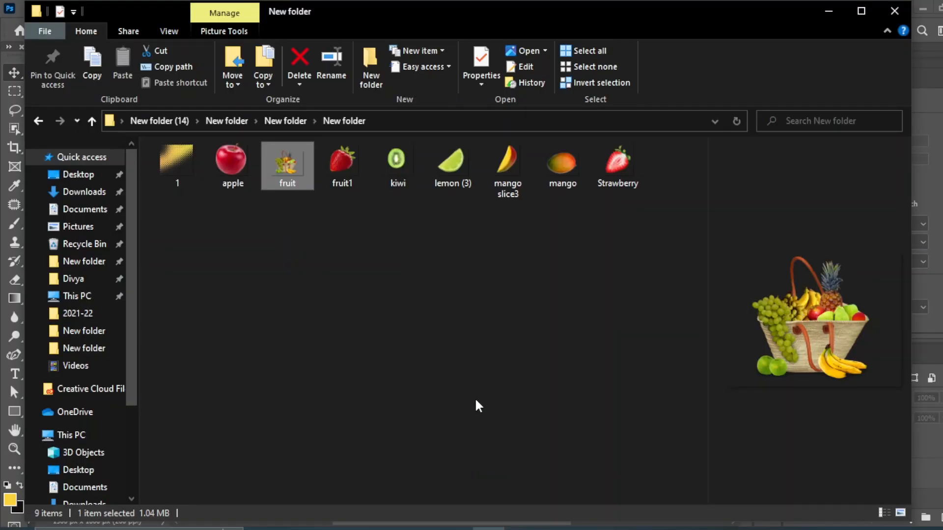
left_click_drag(283, 164, 386, 325)
left_click_drag(195, 434, 258, 383)
Centre the resized fruit basket on the page and commit its size and position
left_click_drag(449, 301, 415, 301)
key("Return")
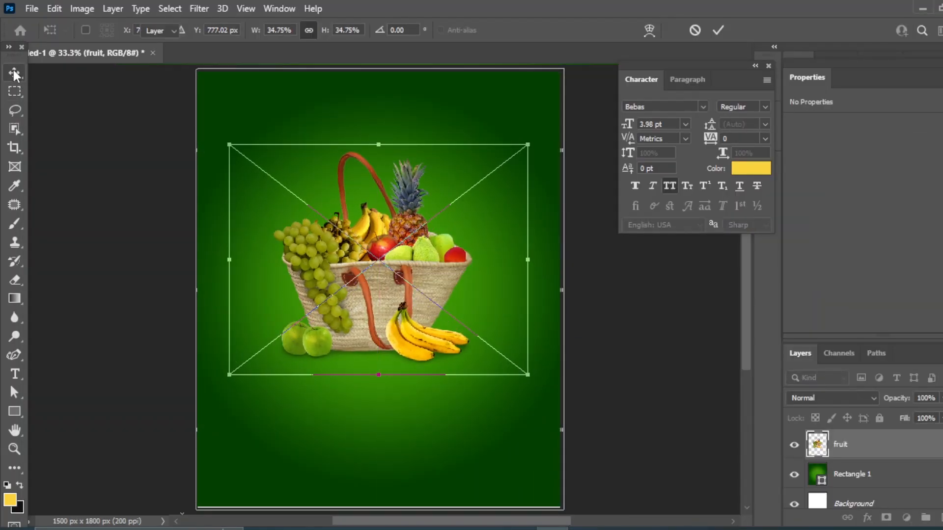
left_click(665, 330)
left_click(554, 227)
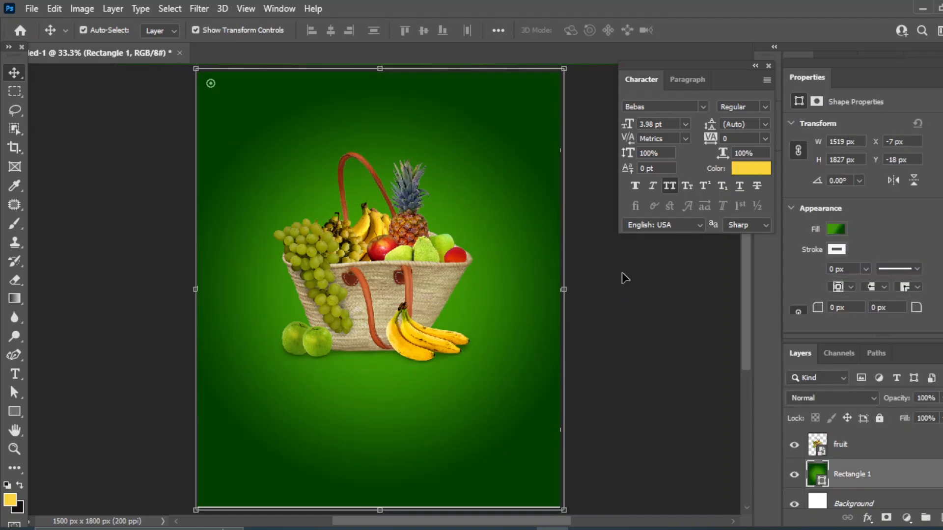
left_click(636, 331)
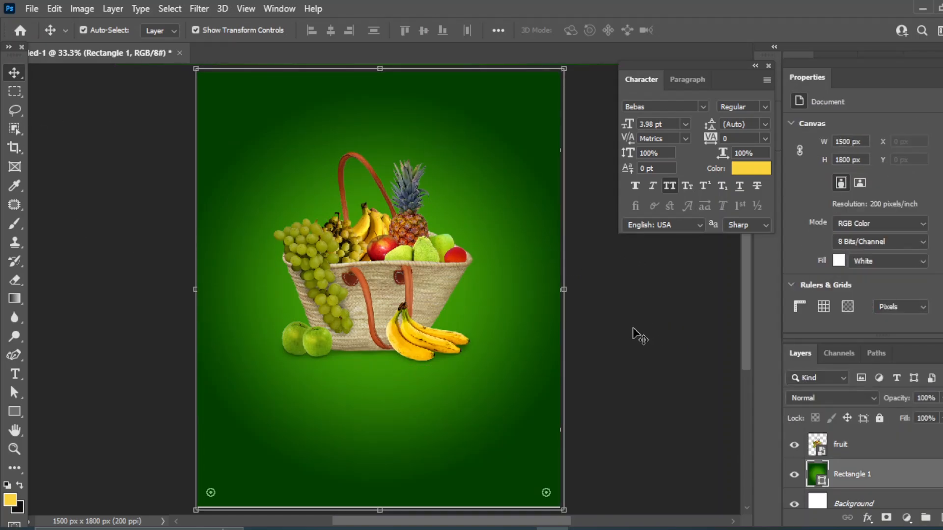
left_click(525, 235)
Convert the green background to a smart object and add Uniform noise (7.73%) as a smart filter
left_click(200, 8)
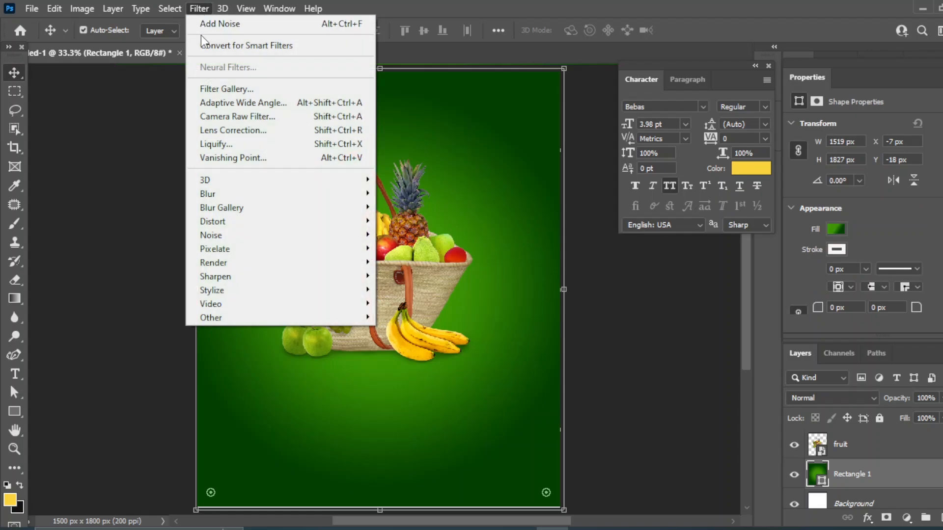
mouse_move(214, 236)
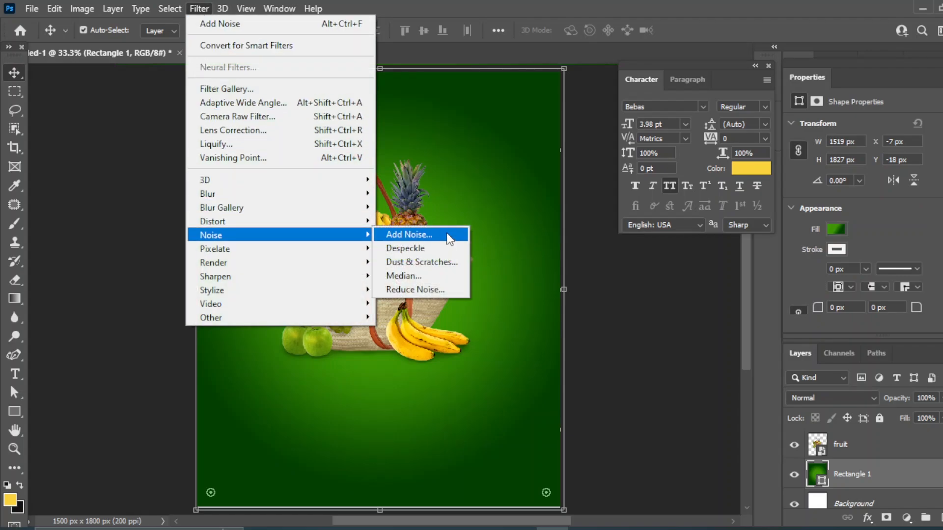
left_click(447, 233)
left_click(447, 209)
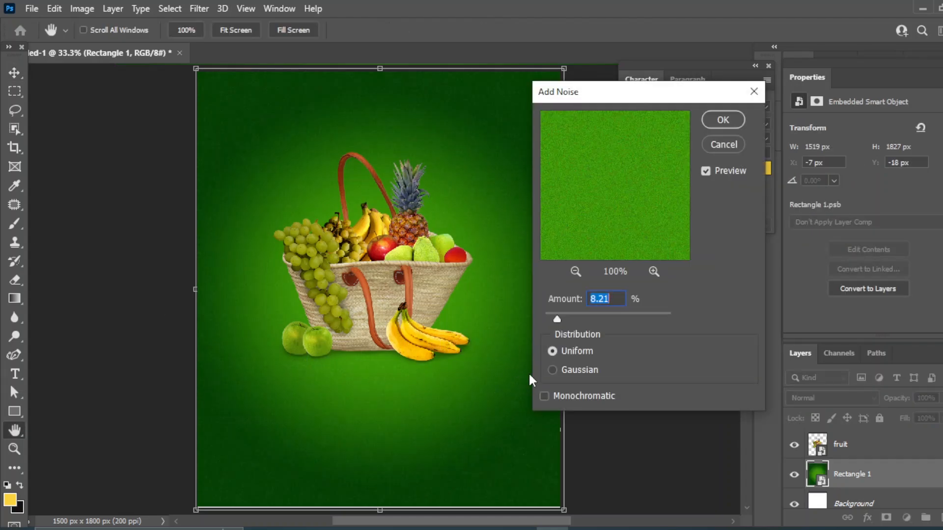
mouse_move(560, 322)
left_mouse_down()
mouse_move(575, 318)
mouse_move(556, 318)
left_mouse_up()
left_click(722, 122)
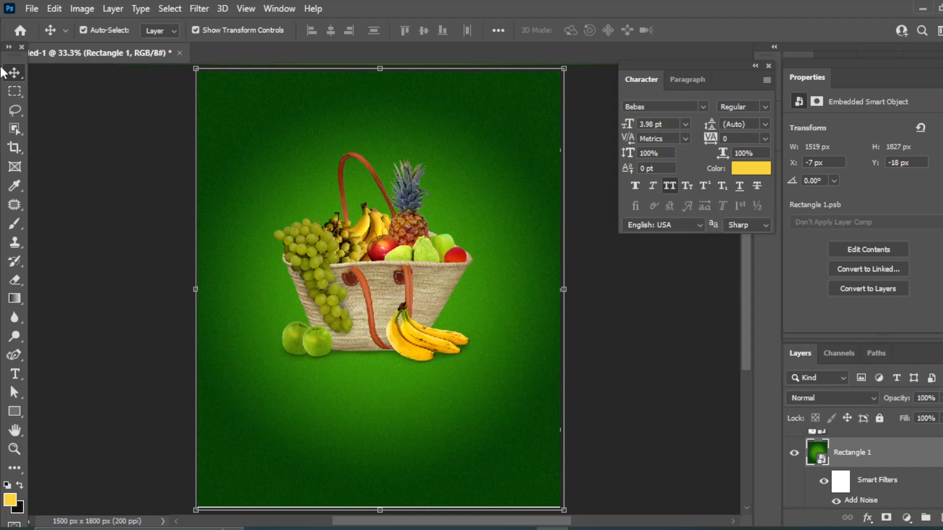
left_click(668, 369)
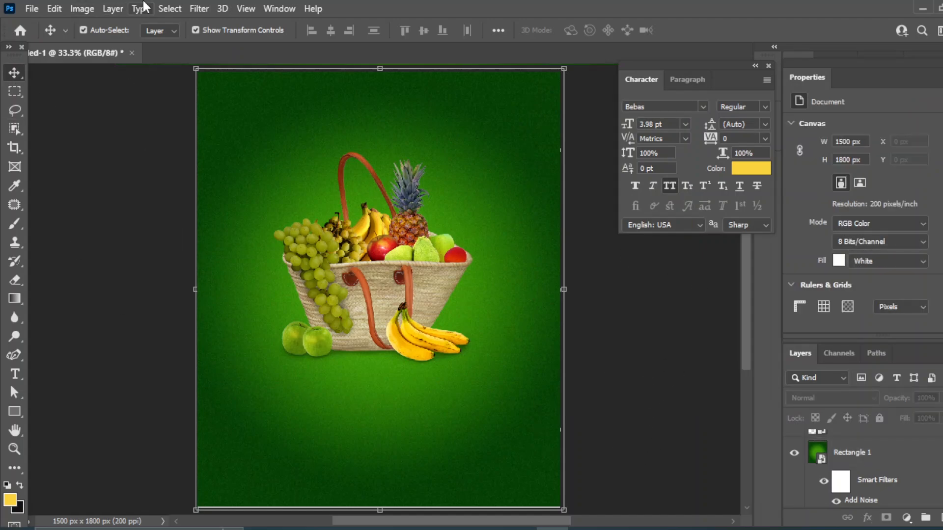
Add a horizontal guide below the fruit basket and create a new empty layer
left_click(245, 9)
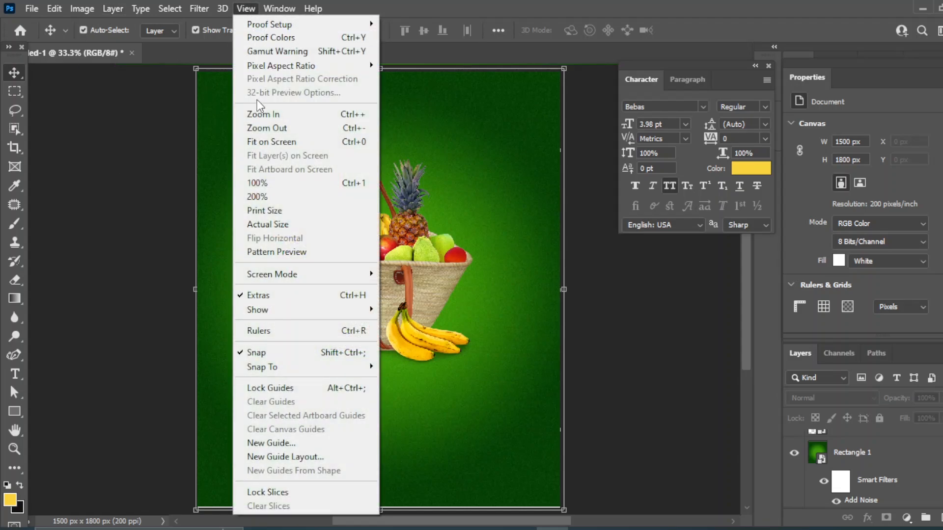
left_click(276, 442)
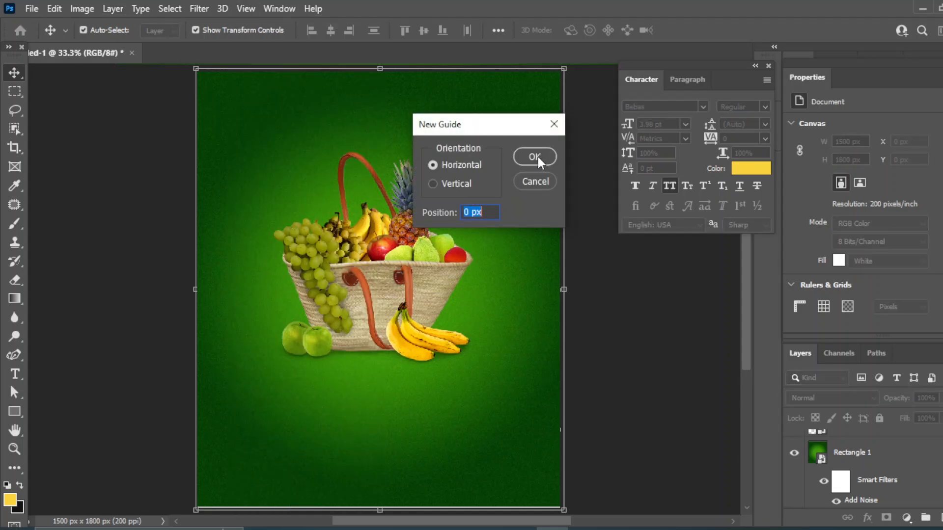
left_click(535, 156)
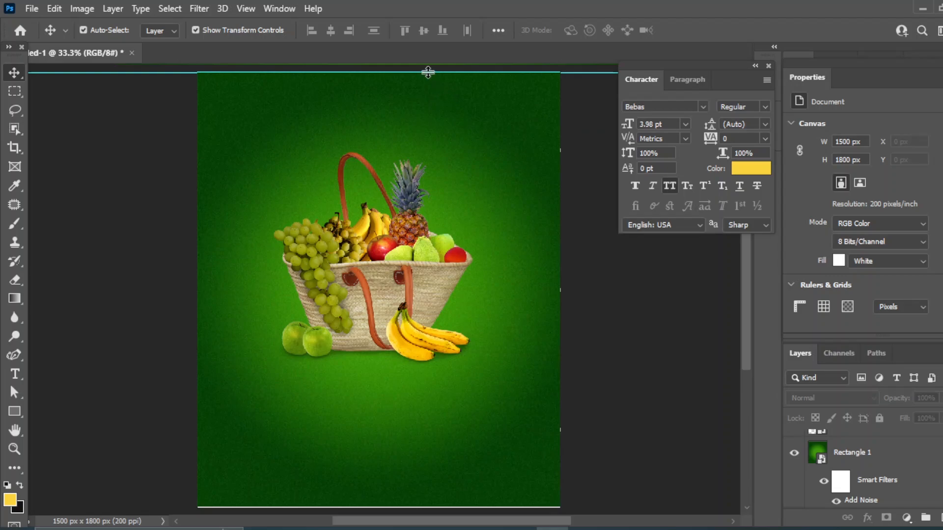
left_click_drag(427, 73, 396, 393)
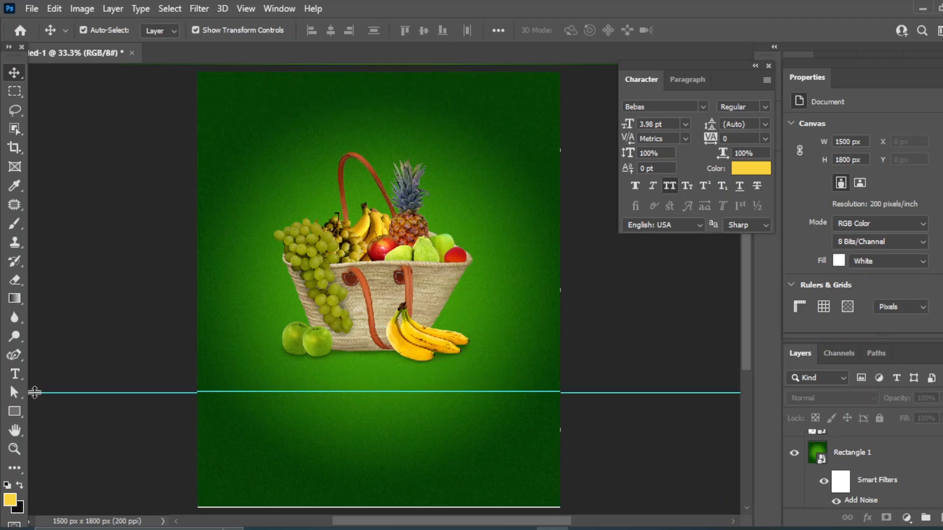
left_click(939, 517)
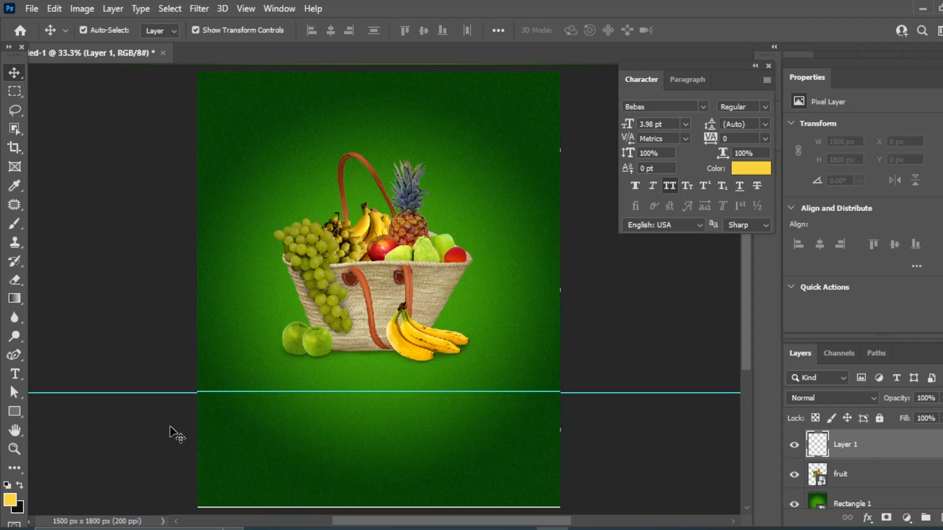
With the Curvature Pen, trace alternating wave crests and dips along the guide from left to right
left_click(15, 353)
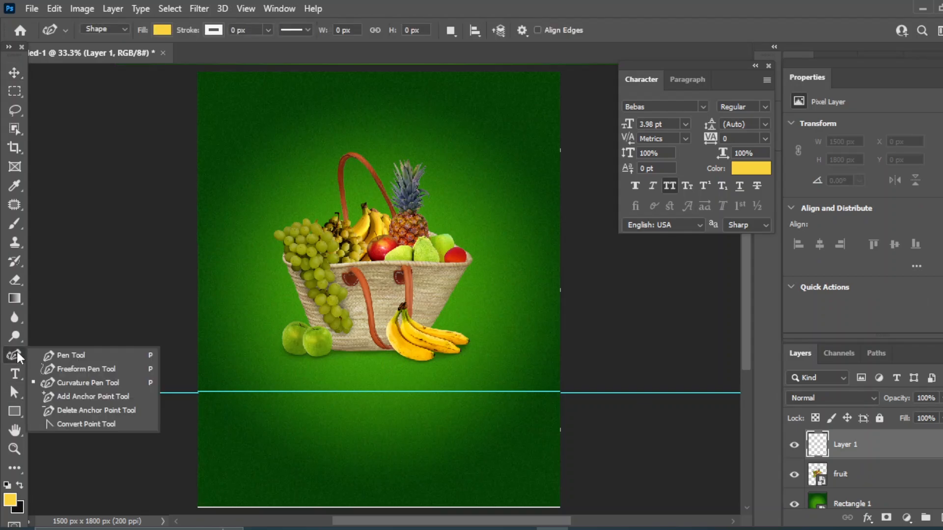
left_click(96, 383)
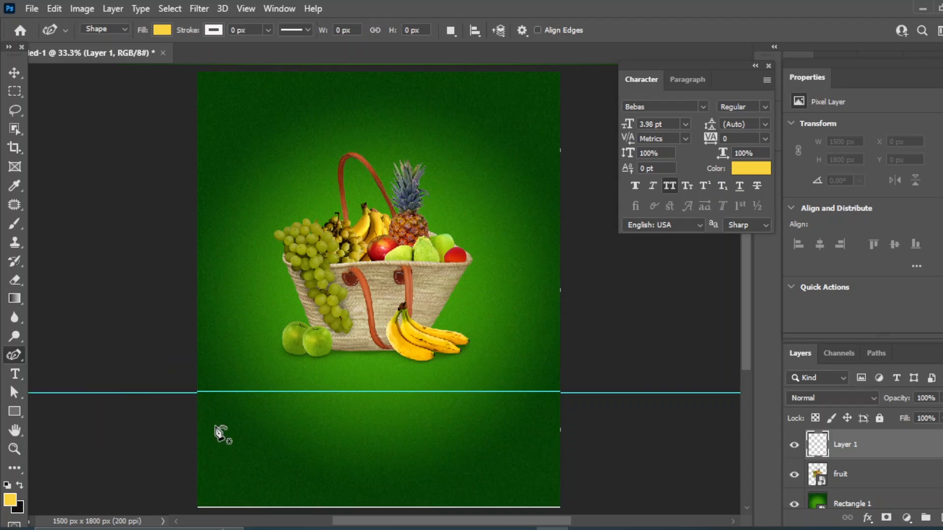
left_click(197, 407)
left_click(210, 393)
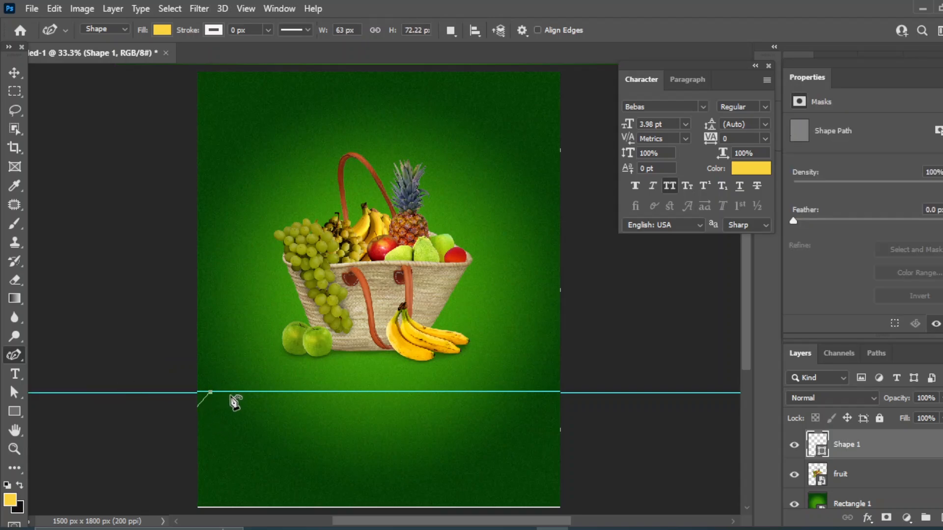
left_click(236, 401)
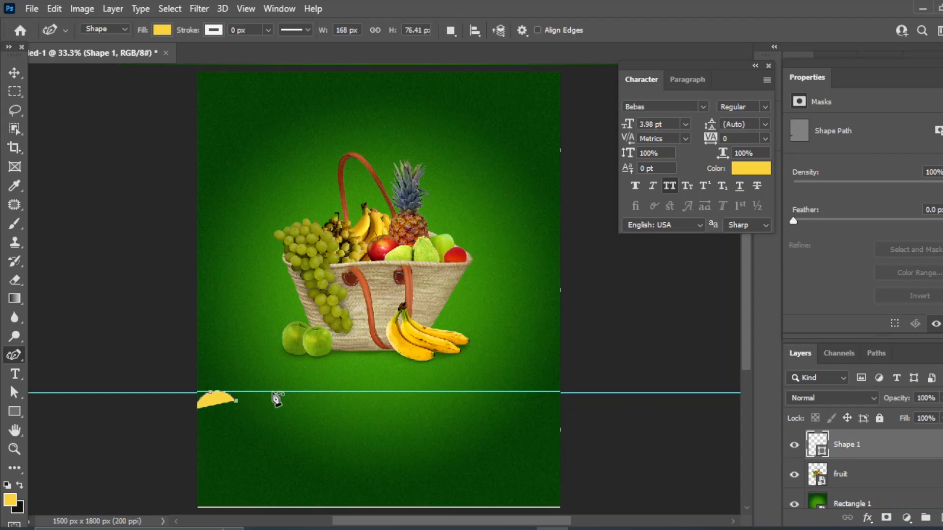
left_click(287, 407)
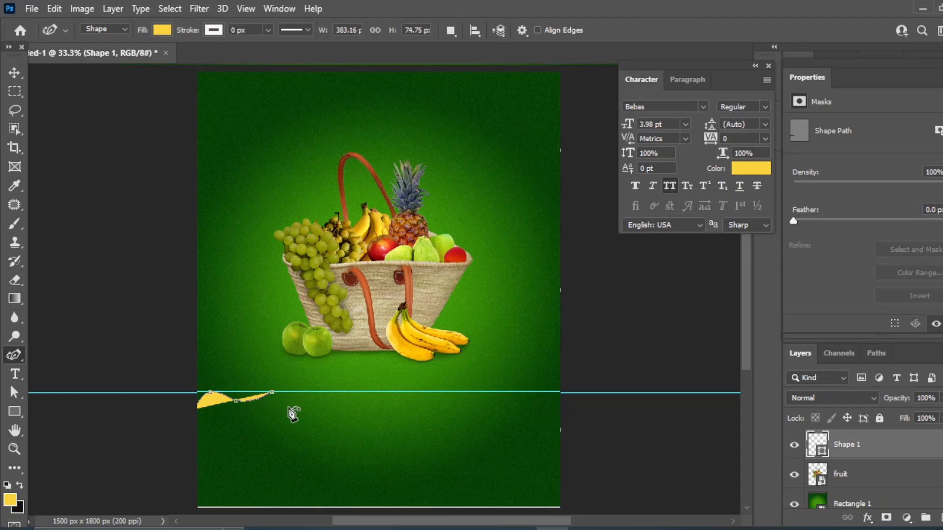
left_click(319, 393)
left_click(336, 404)
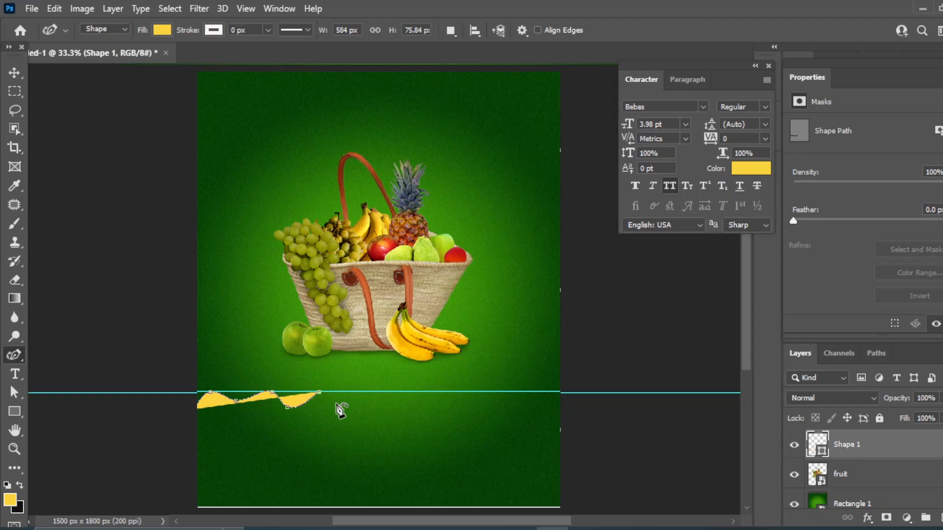
left_click(375, 392)
left_click(393, 405)
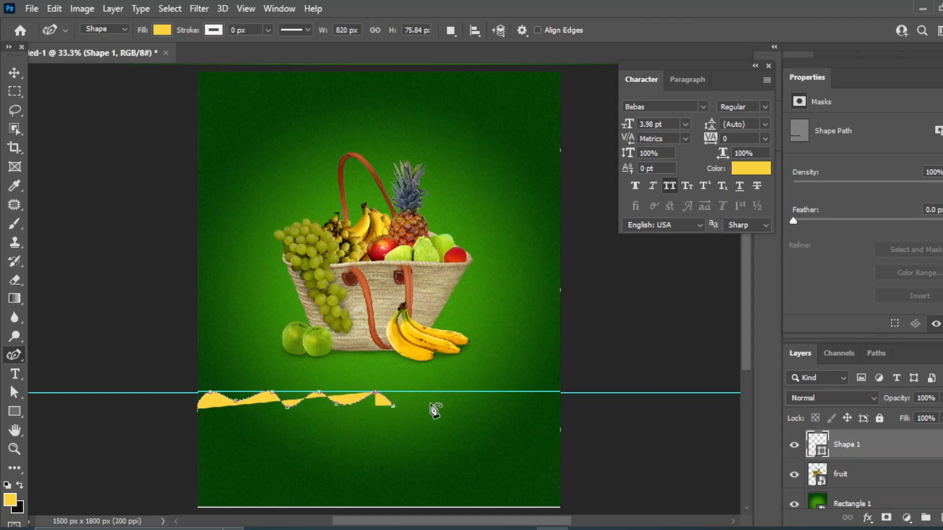
left_click(424, 392)
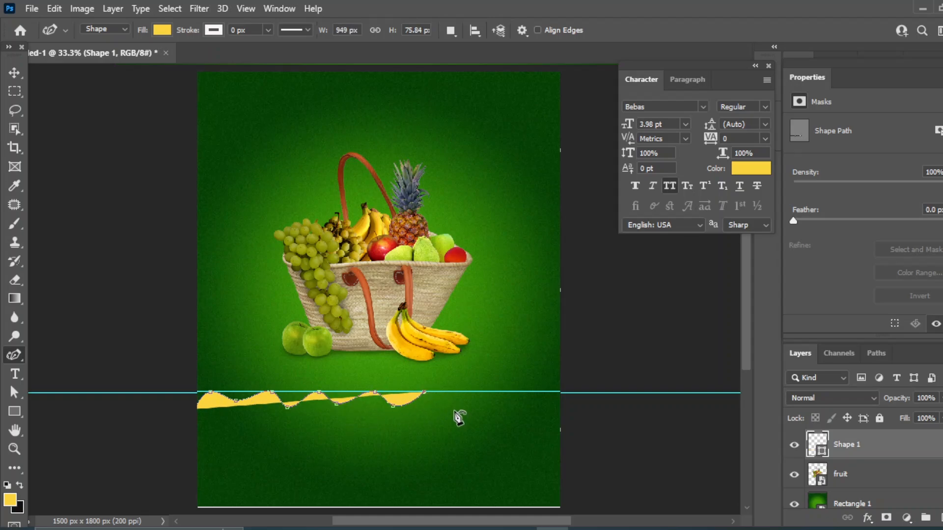
left_click(453, 404)
left_click(497, 391)
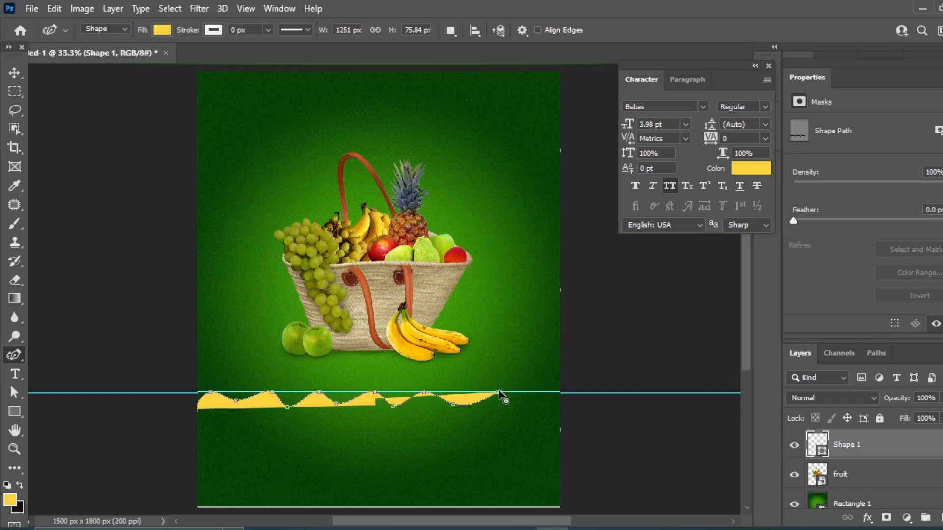
left_click(546, 392)
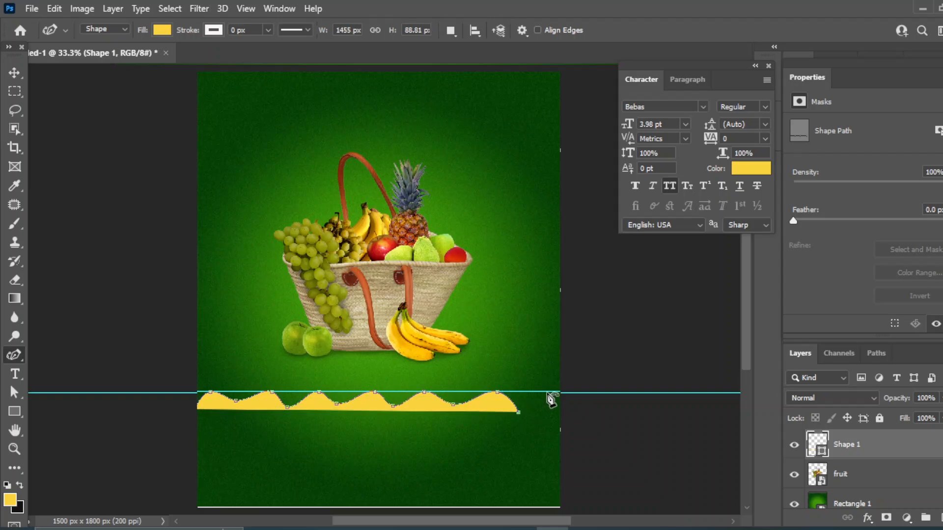
Carry the wave past the right edge, around the bottom corners, and close the yellow shape
left_click(569, 414)
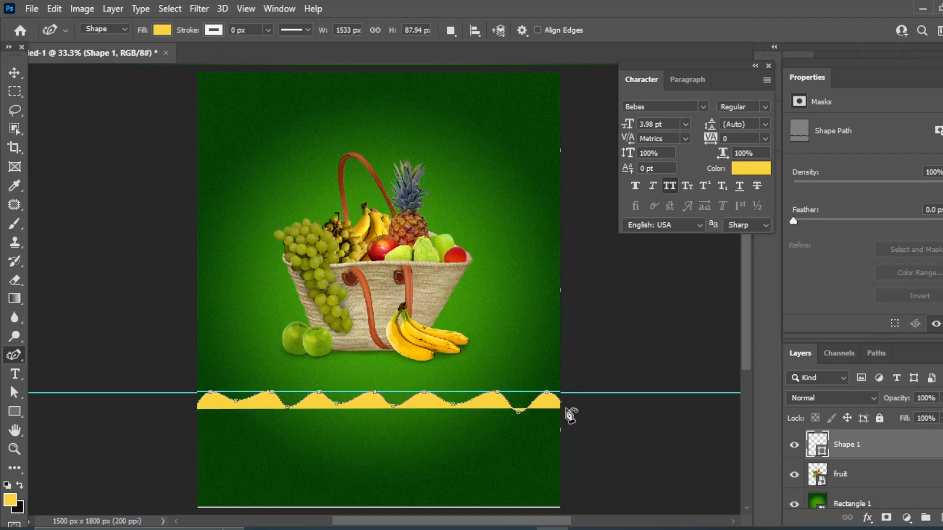
left_click(582, 458)
left_click_drag(467, 458, 462, 336)
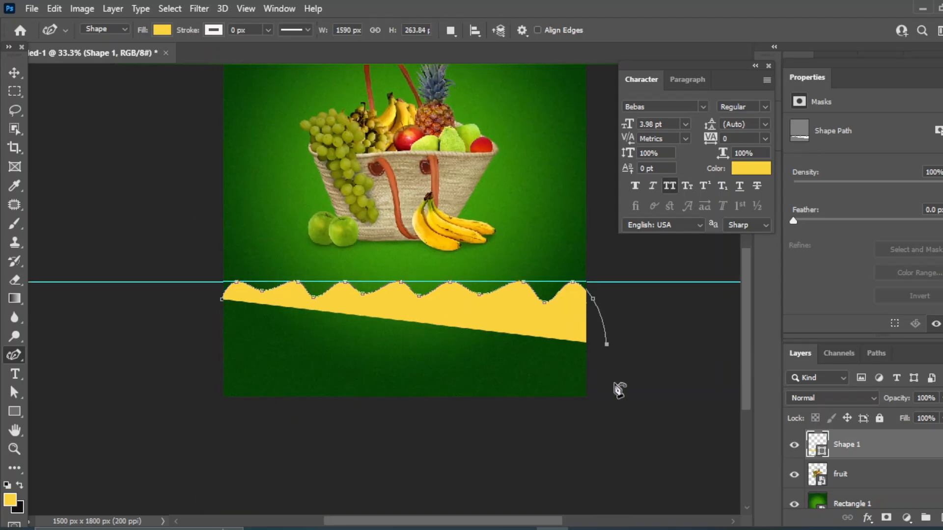
left_click(616, 391)
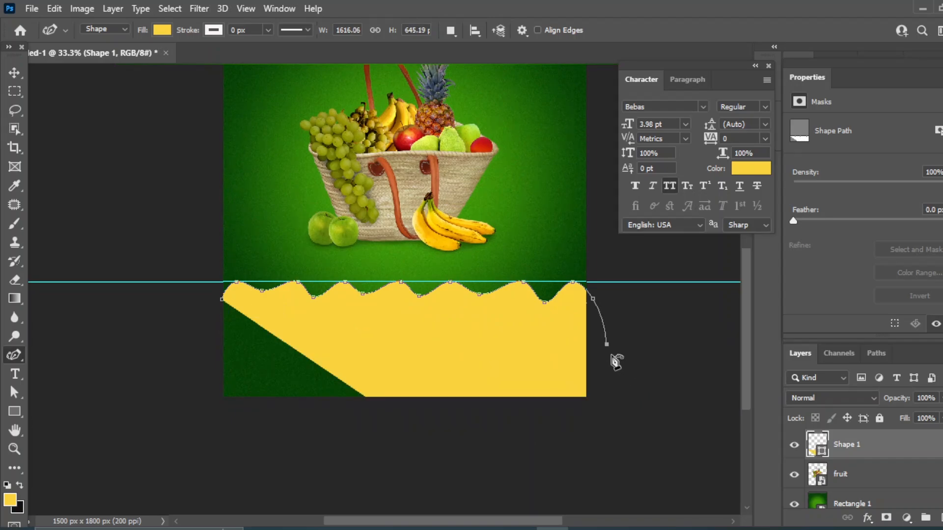
left_click(225, 415)
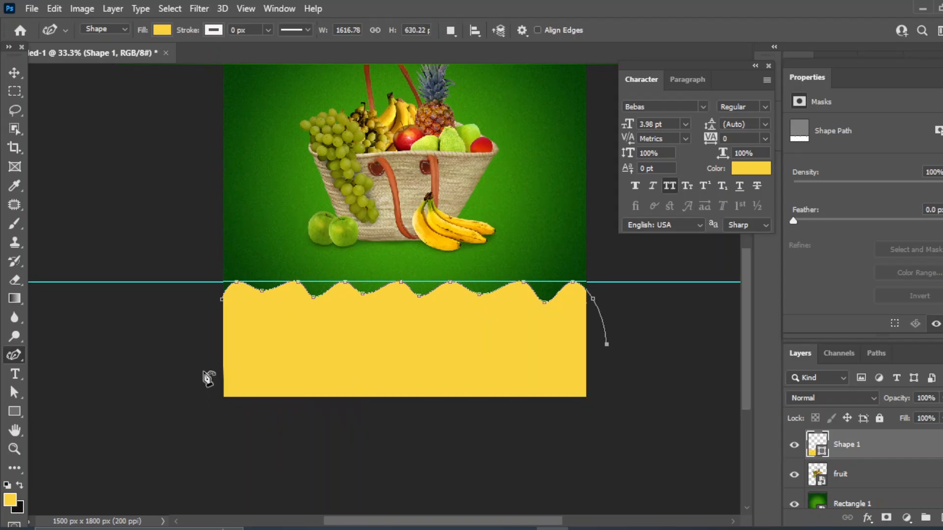
left_click(224, 300)
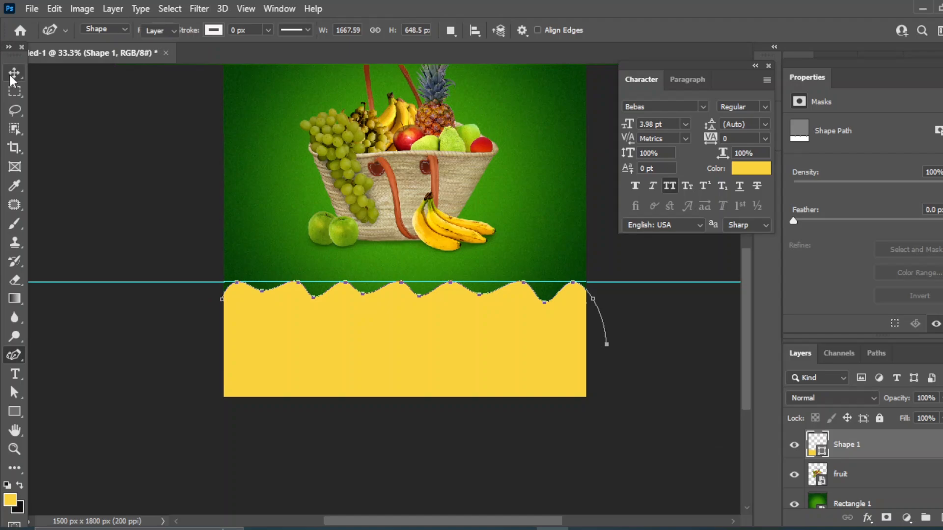
key("v")
scroll(457, 287, "up", 3)
left_click_drag(458, 288, 469, 264)
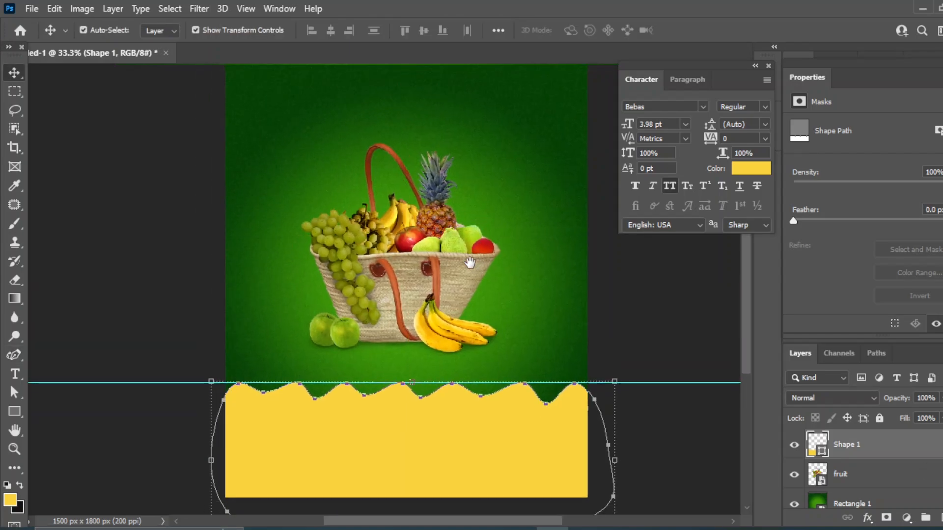
Change the wave's fill to the banana's deeper yellow, sampled from the image
double_click(815, 448)
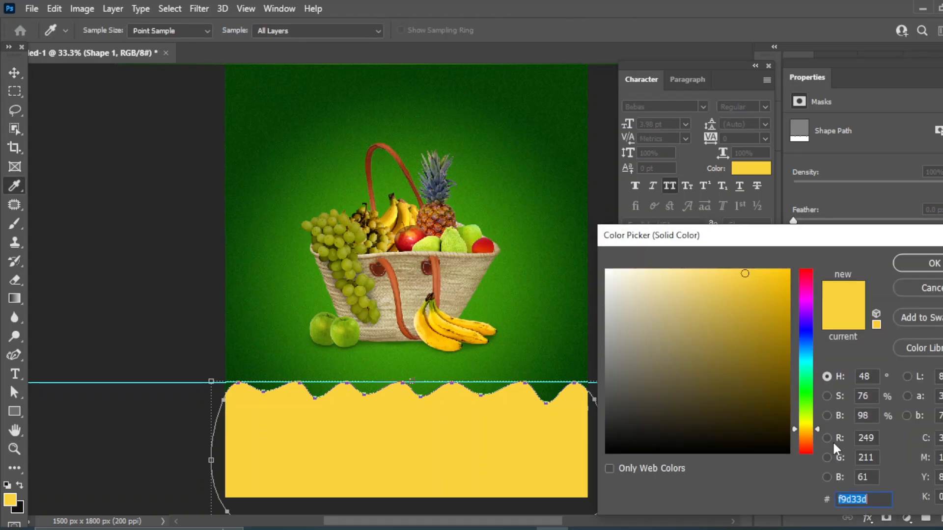
left_click(436, 336)
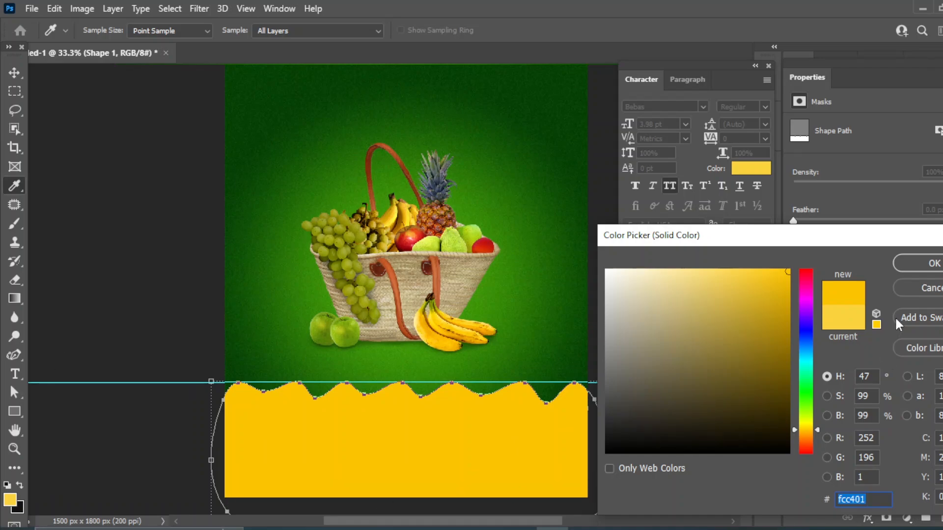
left_click(930, 268)
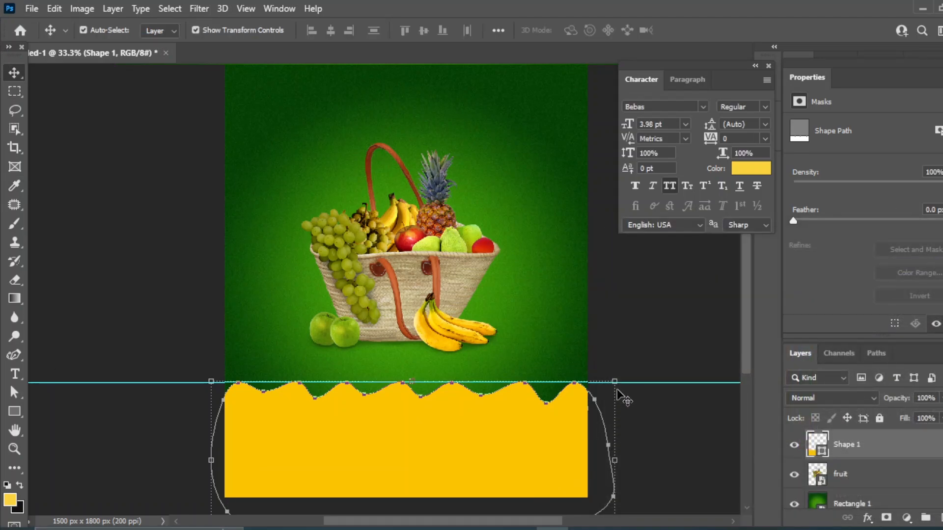
Stretch the yellow wave taller and tilt it upward to the right, about -12°
left_click_drag(617, 377, 619, 376)
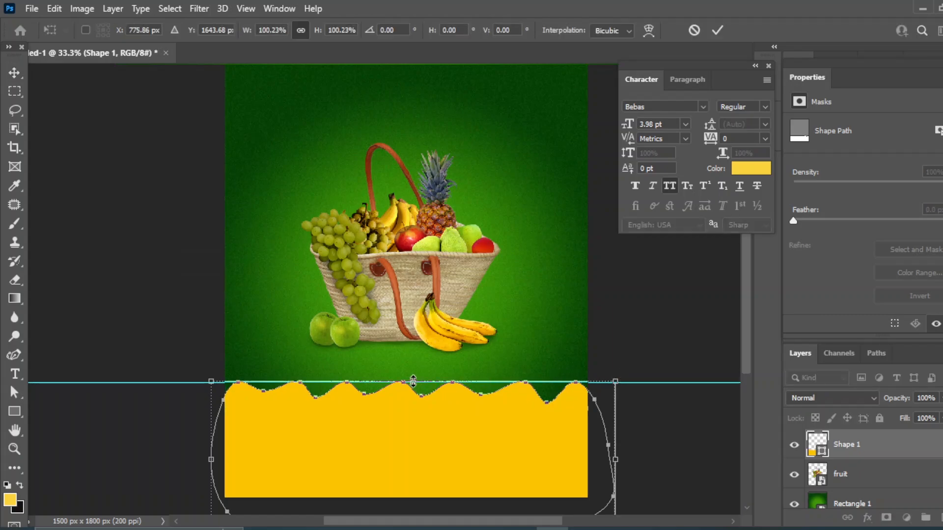
left_click_drag(411, 381, 412, 383)
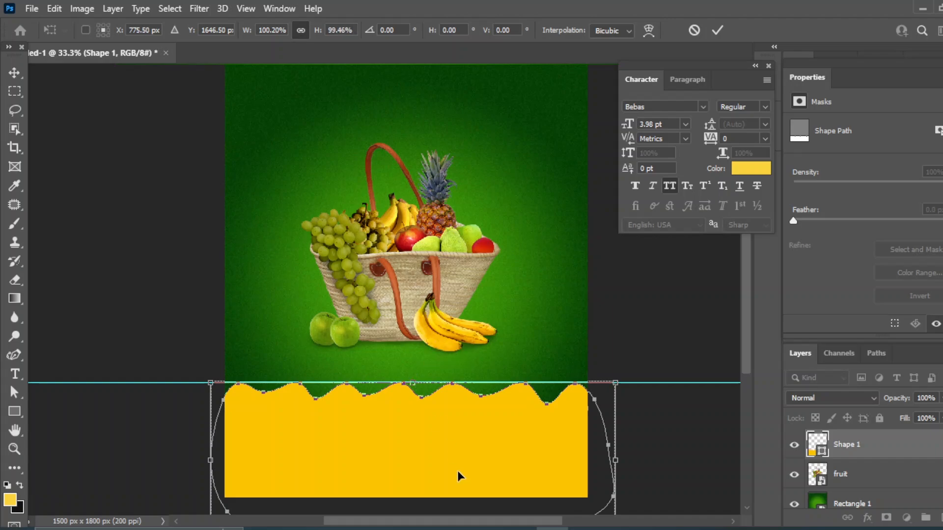
left_click_drag(438, 450, 440, 383)
left_click_drag(414, 471, 411, 510)
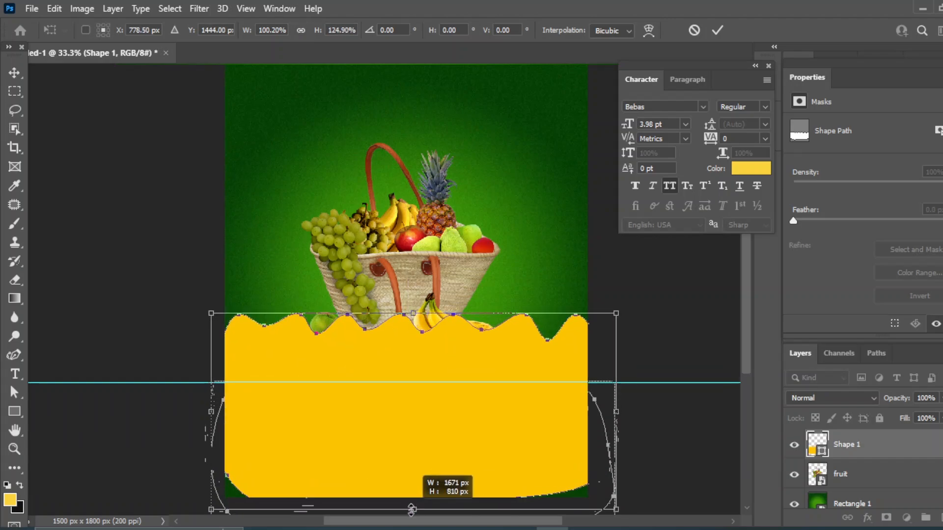
left_click_drag(566, 410, 549, 434)
left_click_drag(620, 331, 637, 283)
left_click_drag(673, 509, 683, 488)
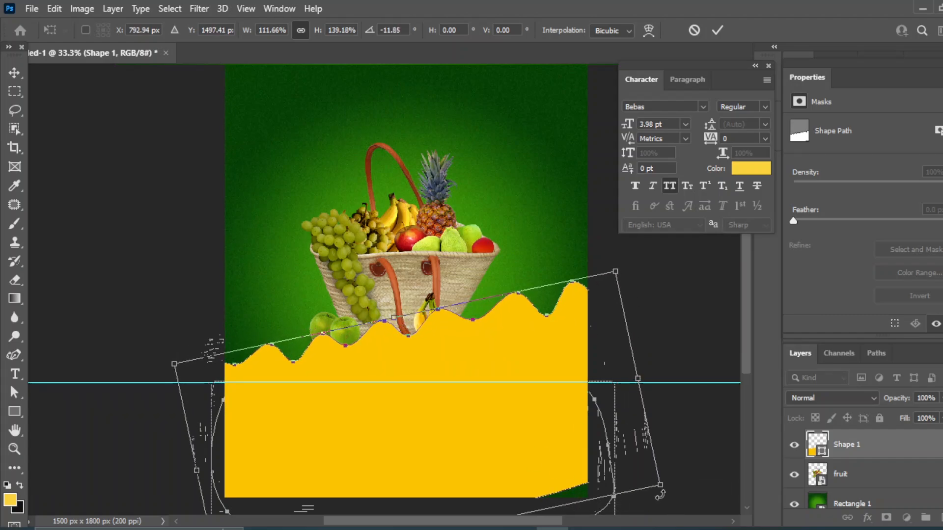
left_click_drag(620, 273, 625, 269)
Enlarge and tilt the wave further to about -17°, then move it behind the fruit basket
left_click_drag(507, 427, 533, 426)
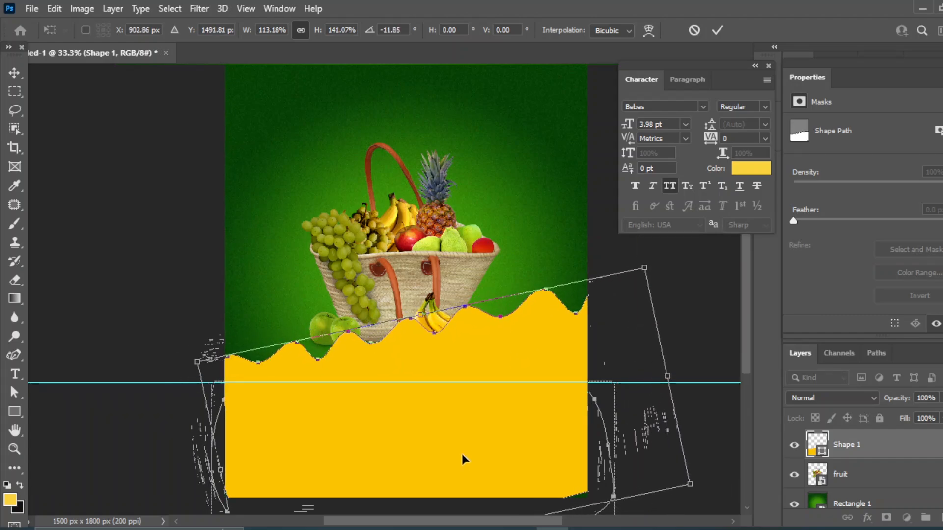
left_click_drag(462, 455, 452, 457)
left_click_drag(702, 496, 698, 486)
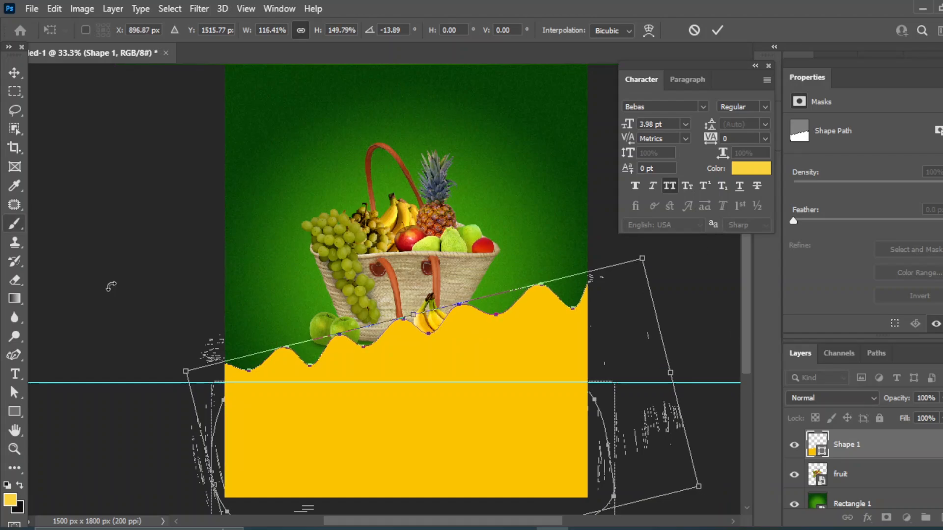
left_click_drag(178, 354, 181, 369)
left_click_drag(537, 446, 537, 453)
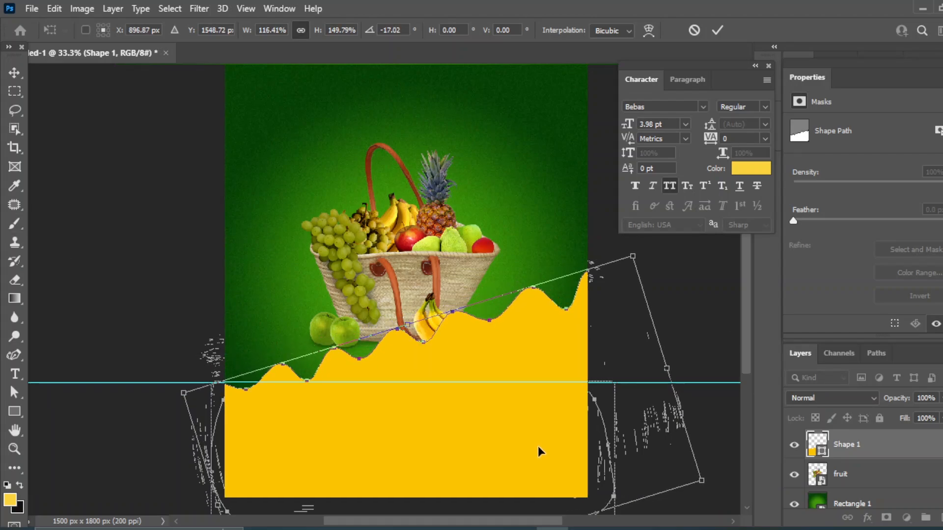
left_click(14, 73)
left_click_drag(853, 447, 850, 482)
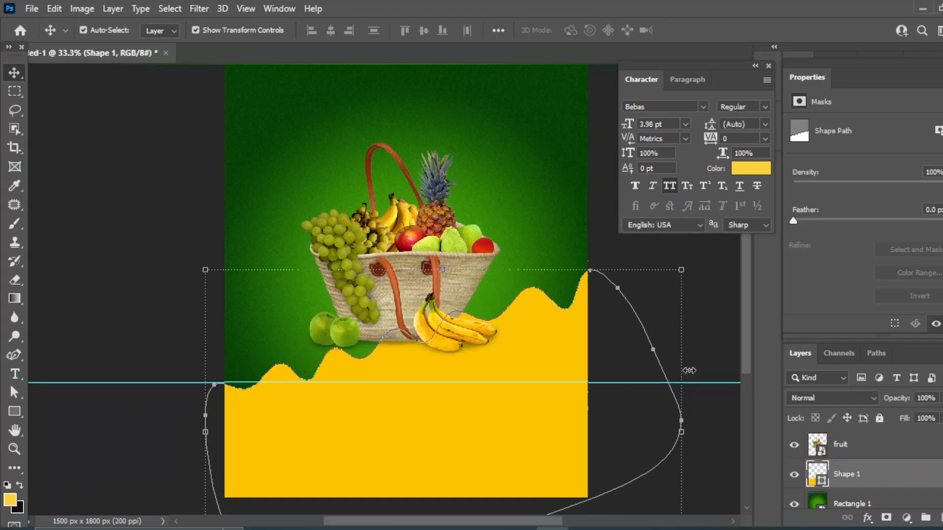
left_click(405, 298)
Nudge the fruit basket down slightly and move the horizontal guide lower on the poster
left_click_drag(404, 298, 409, 330)
left_click_drag(458, 145, 438, 156)
left_click_drag(620, 393, 620, 479)
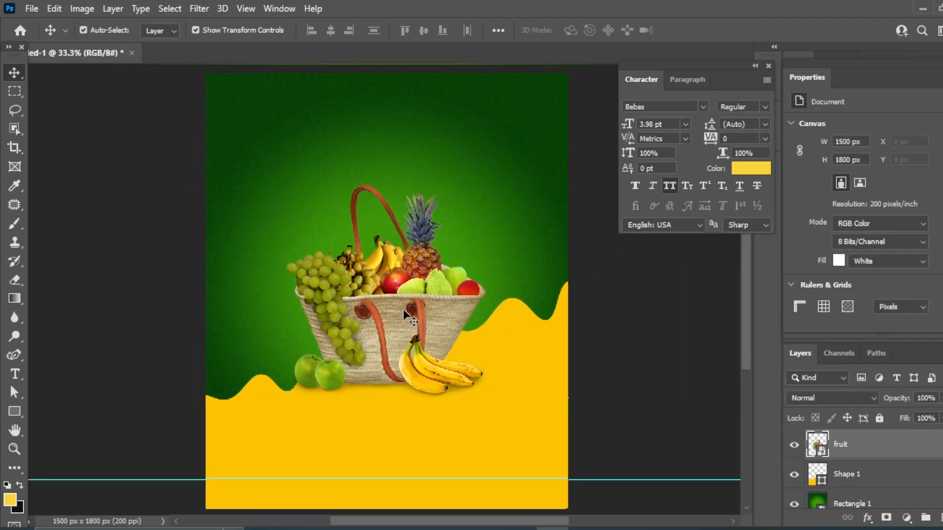
key("ctrl+t")
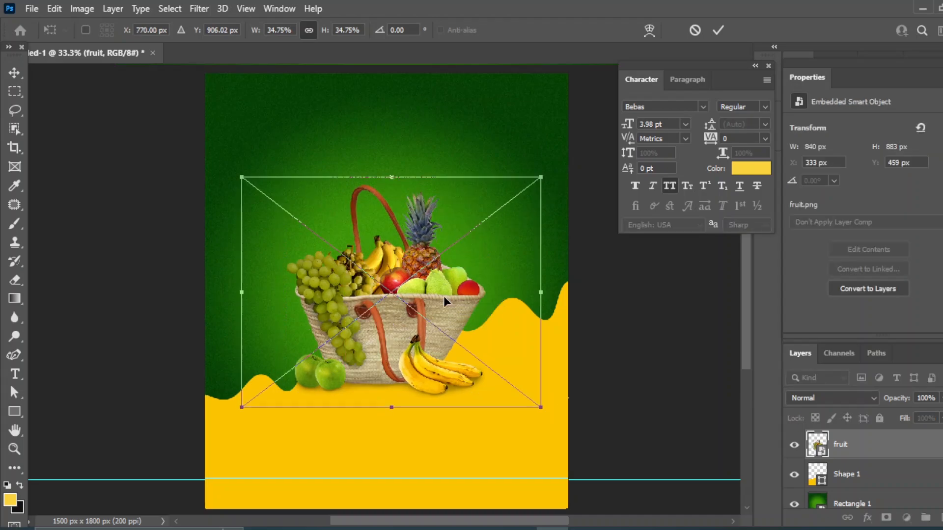
key("Return")
Align the fruit basket with Rectangle 1 on both horizontal and vertical centres
left_click(657, 396)
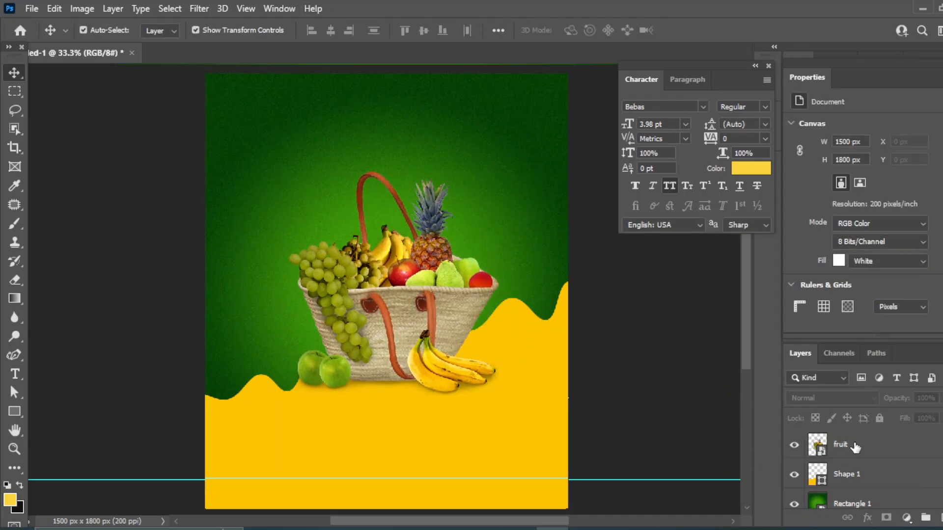
left_click(854, 446)
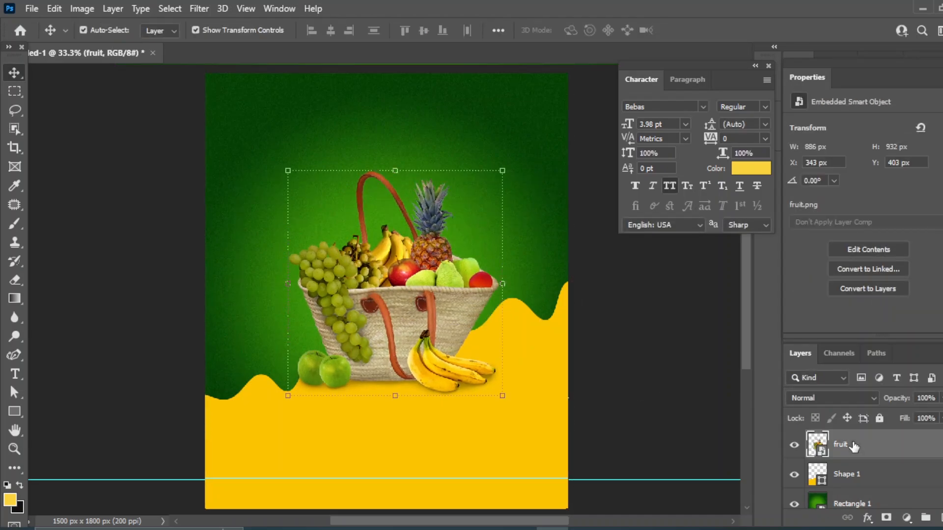
left_click(850, 503, "ctrl")
left_click(330, 31)
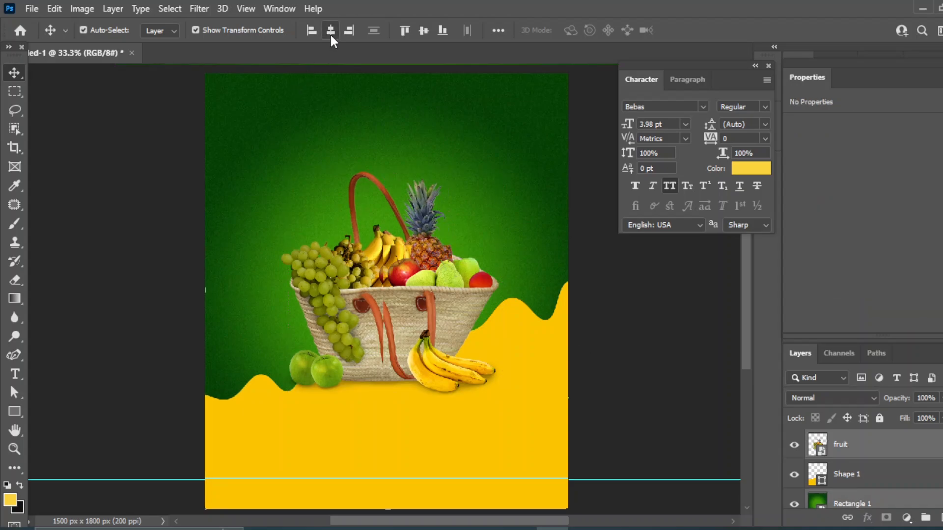
left_click(422, 30)
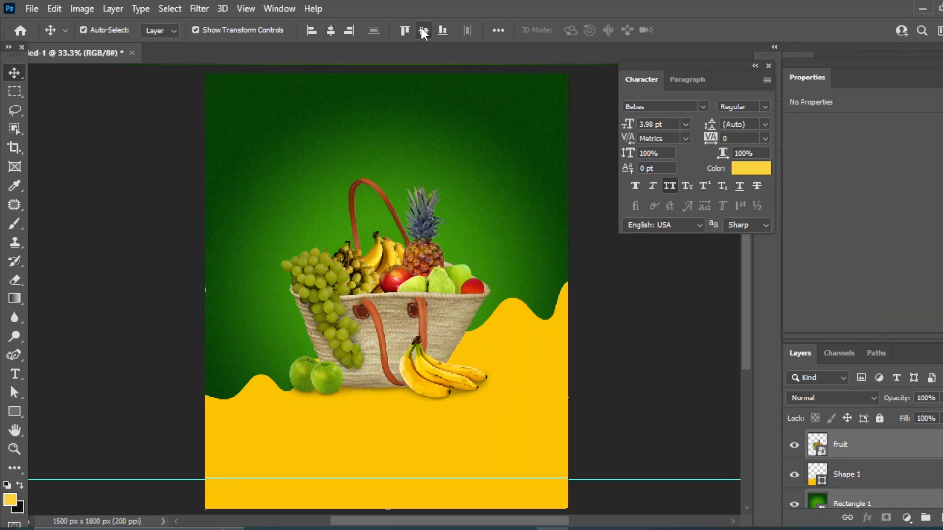
left_click(654, 313)
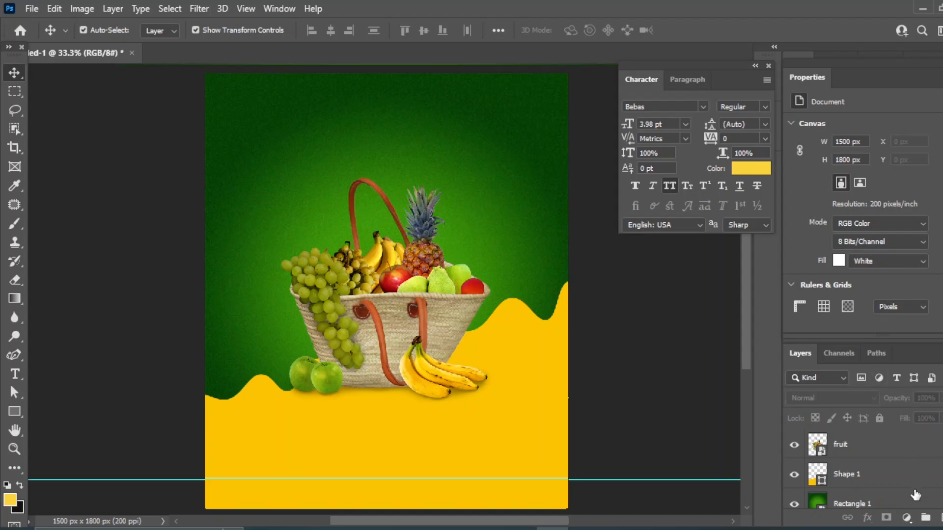
Create a new empty Layer 1 beneath the fruit basket layer
left_click(942, 517)
left_click_drag(866, 454, 856, 486)
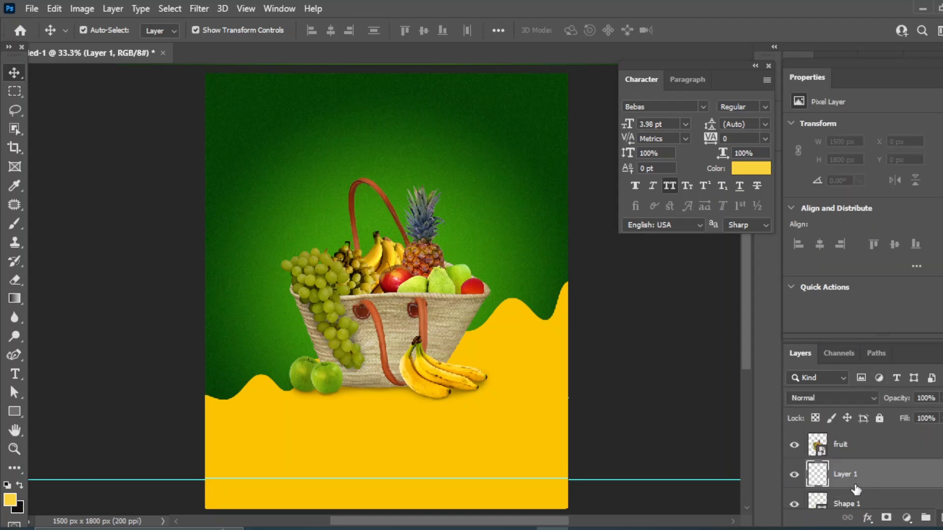
left_click(678, 344)
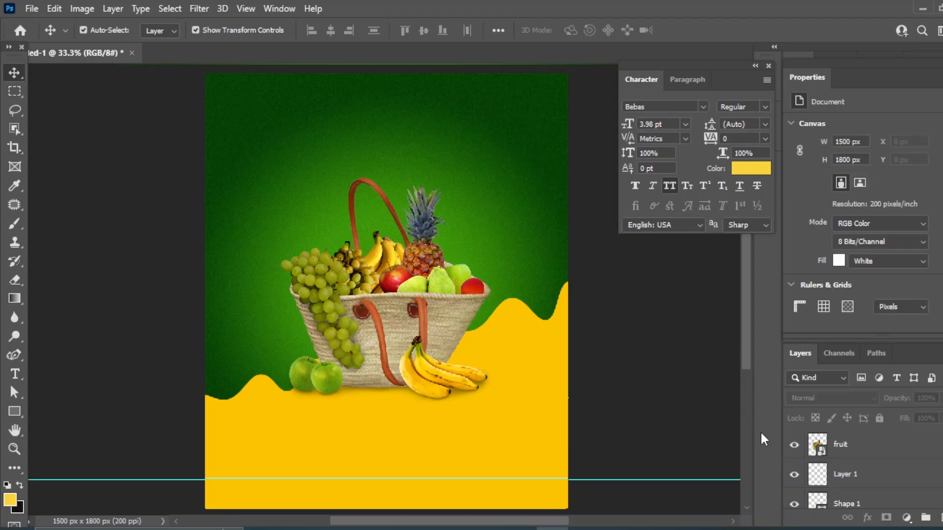
left_click(815, 480)
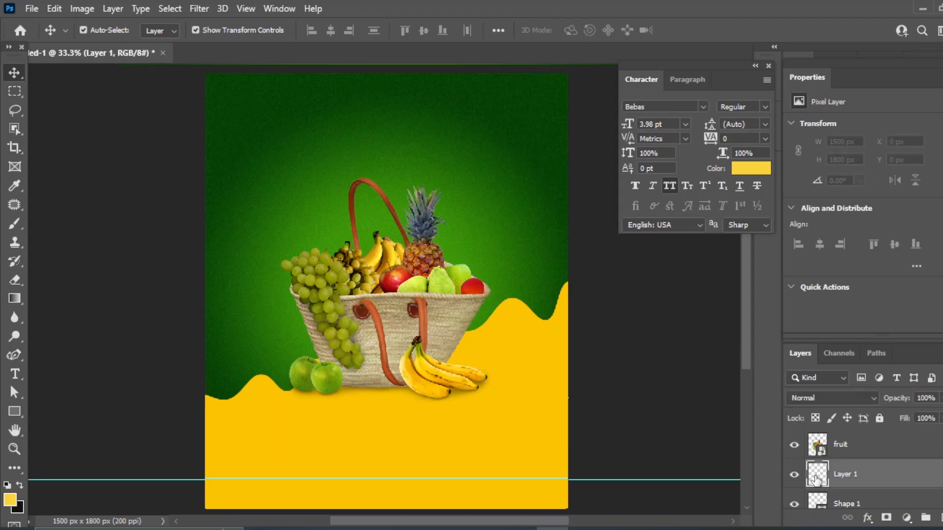
Brush a soft pale-yellow (#f9dc6a) glow behind the fruit basket on Layer 1
right_click(14, 223)
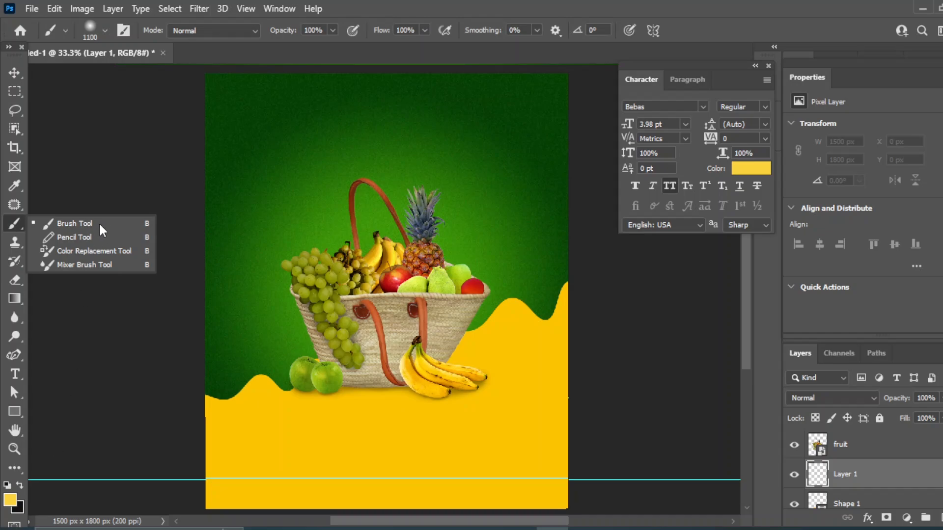
left_click(100, 225)
left_click(11, 499)
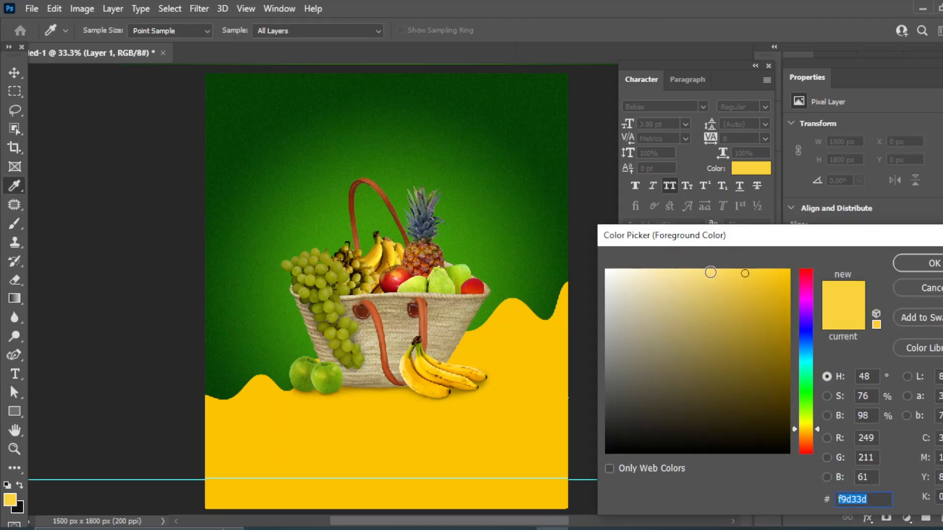
left_click_drag(725, 274, 711, 274)
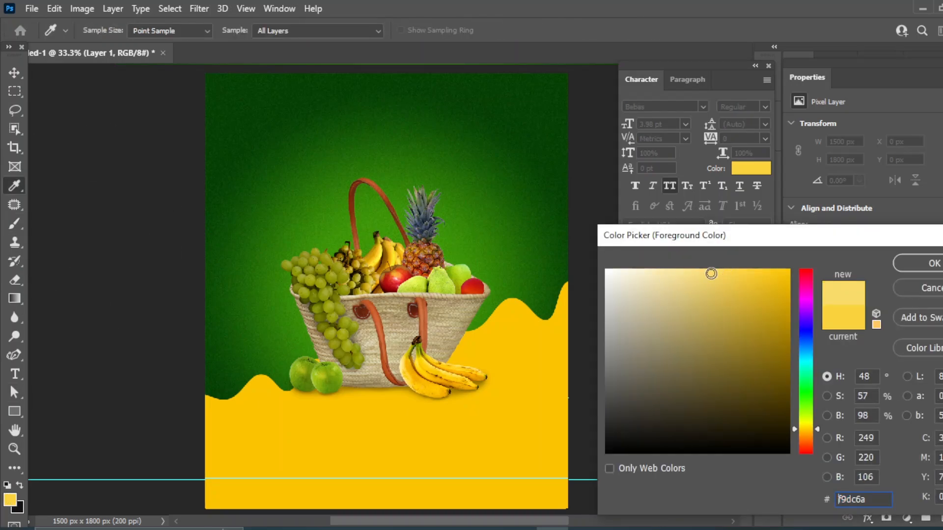
left_click(921, 265)
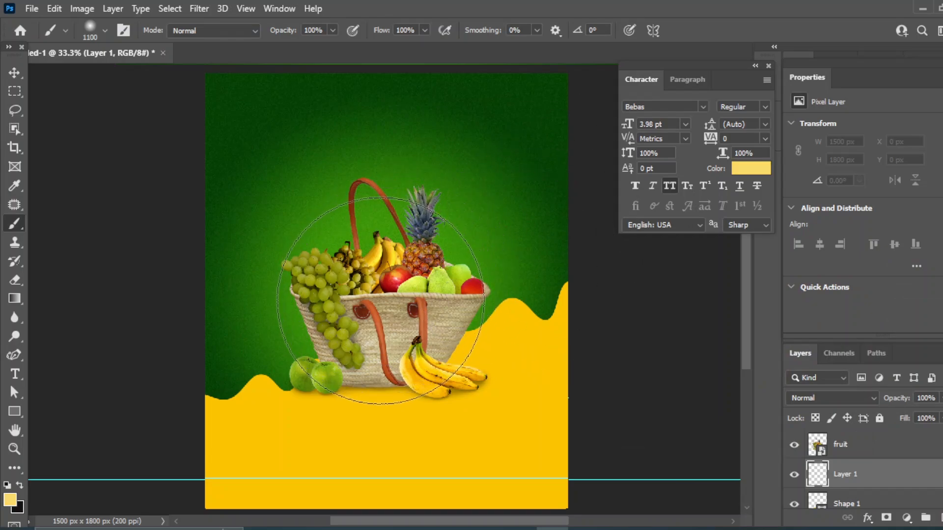
left_click(384, 300)
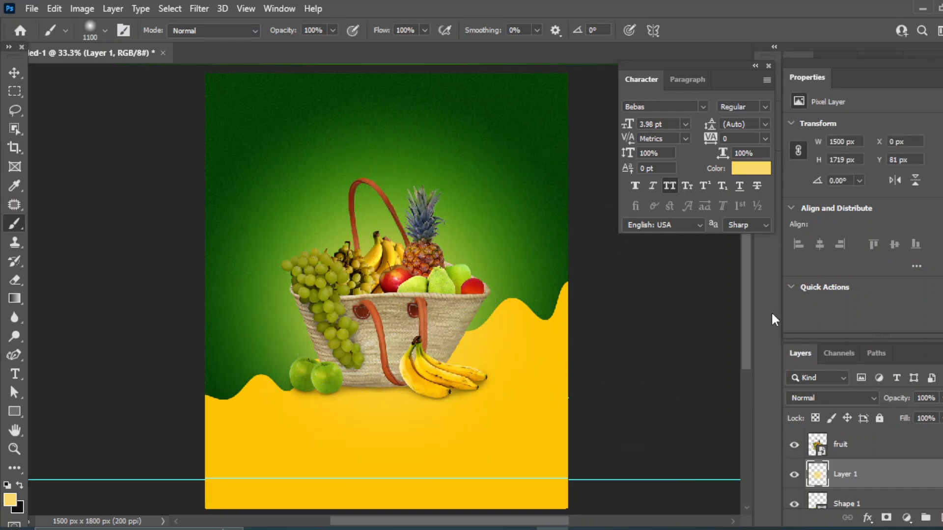
key("bracketleft")
key("bracketleft")
key("bracketleft")
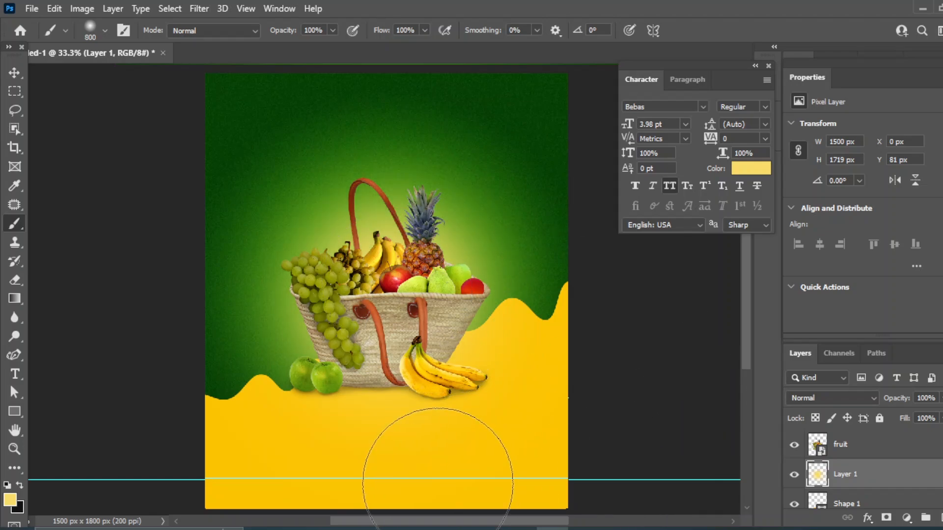
left_click(15, 73)
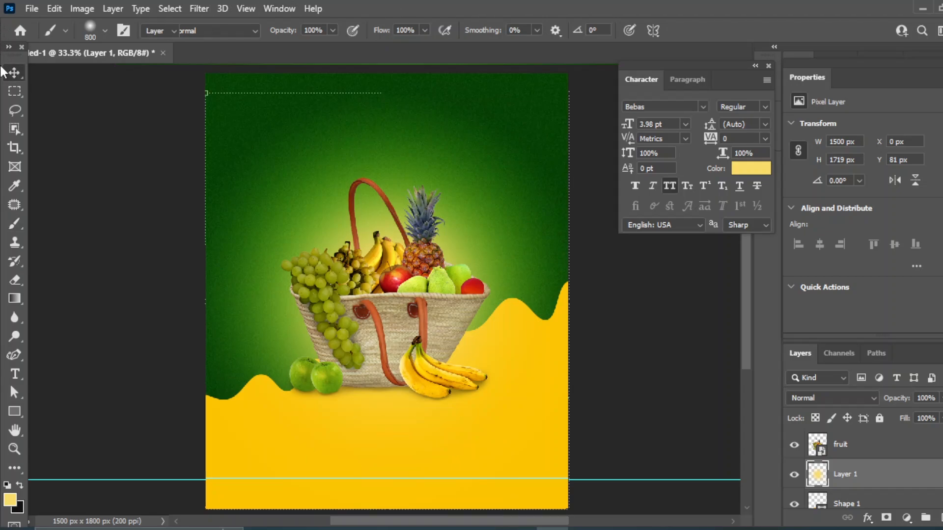
Add 'DELICIOUS' text near the poster's top in Poppins Italic at 12 pt
right_click(14, 374)
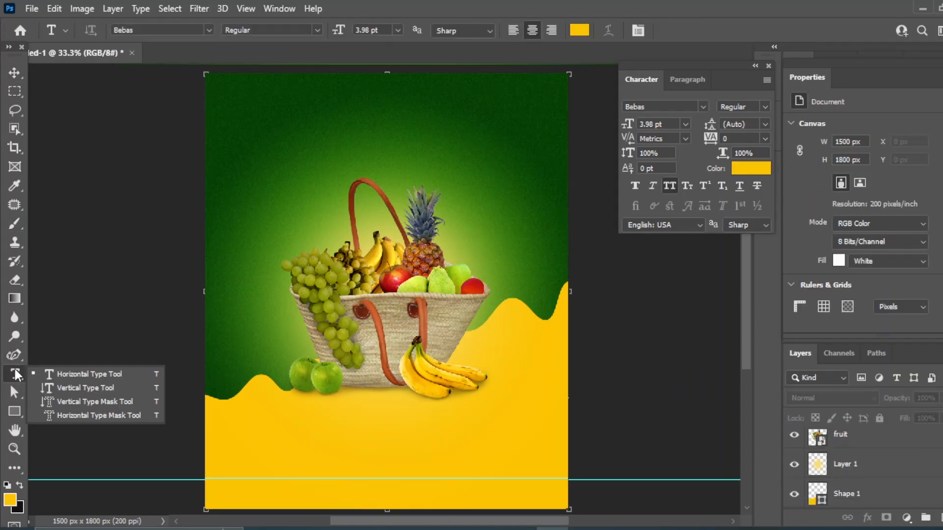
left_click(68, 372)
left_click(323, 134)
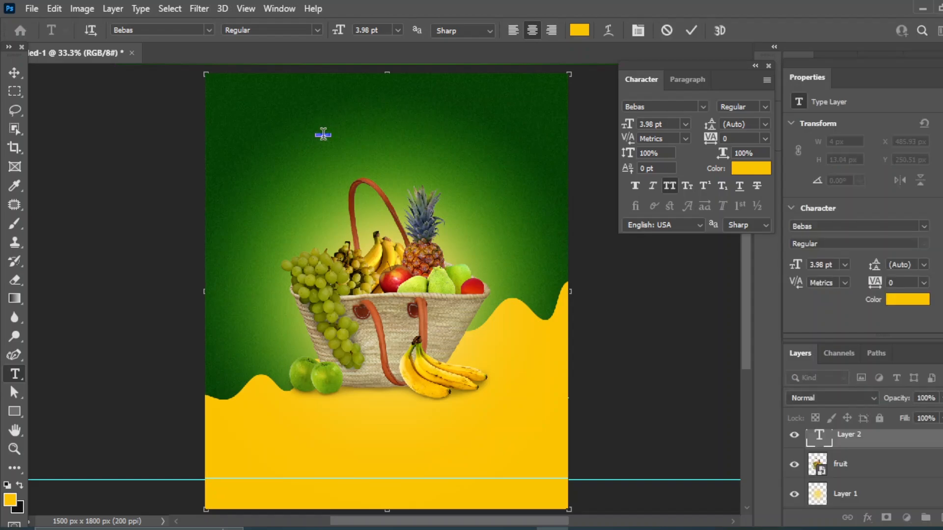
left_click(700, 106)
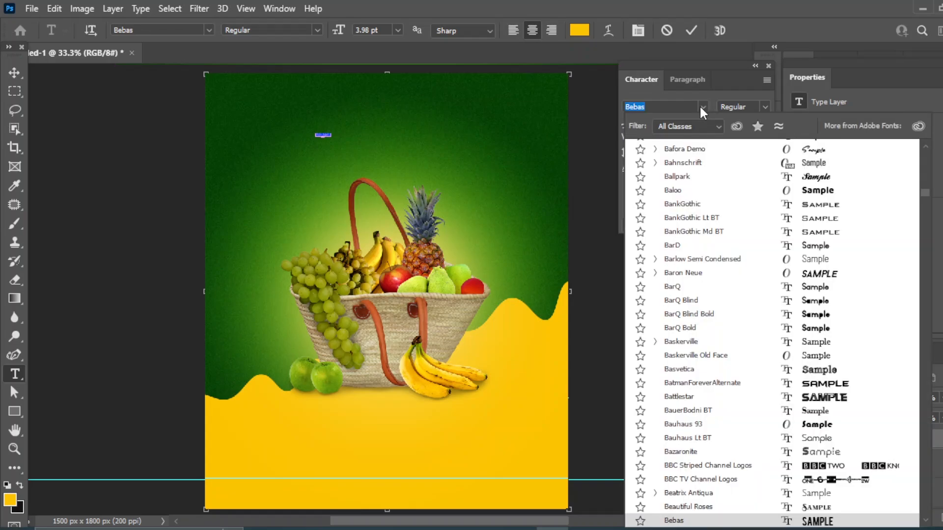
type("pop")
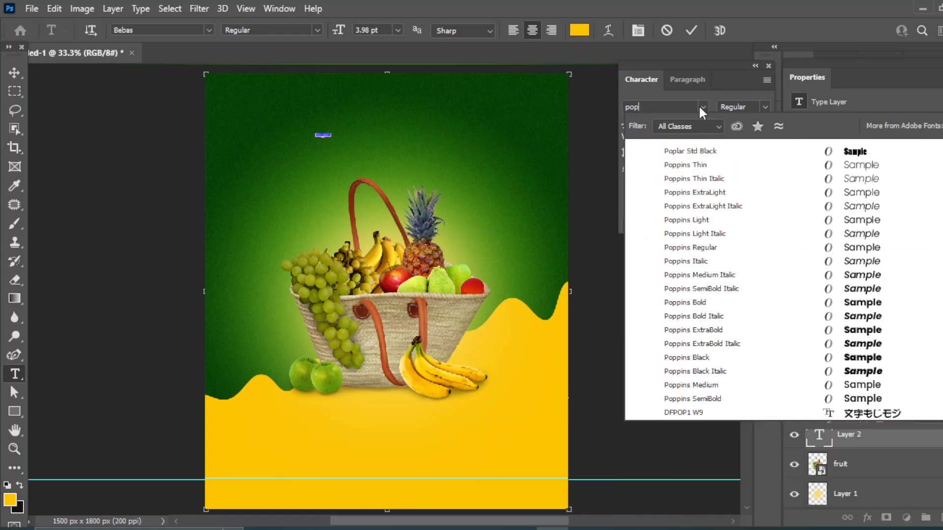
left_click(862, 262)
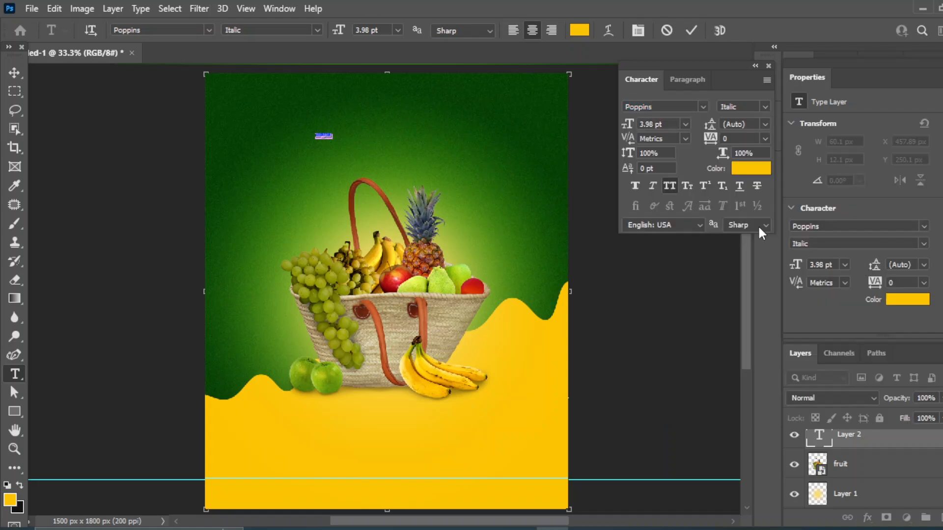
left_click(685, 125)
left_click(670, 210)
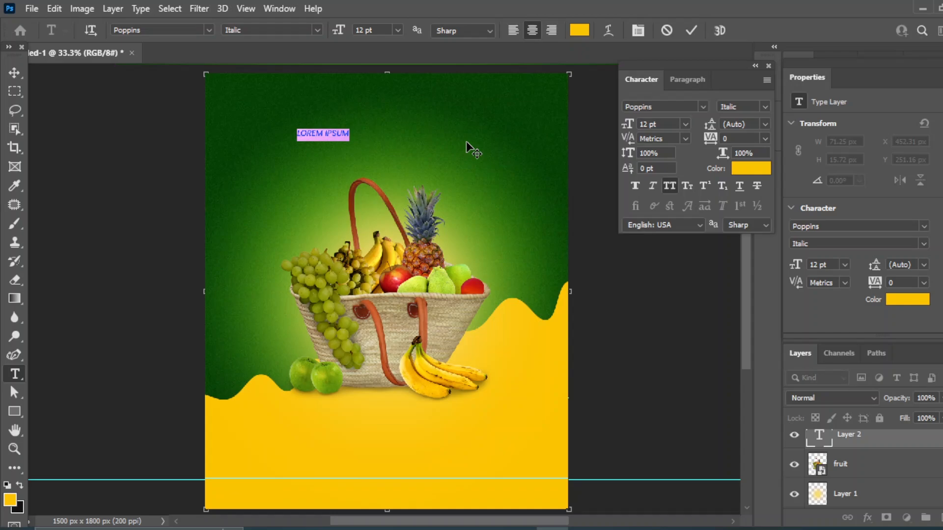
key("BackSpace")
type("DE")
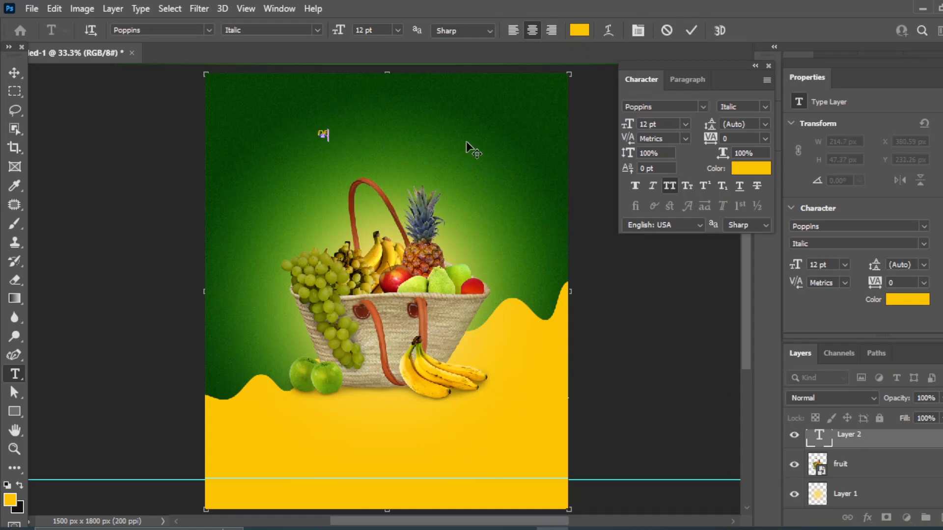
type("LICIOUS")
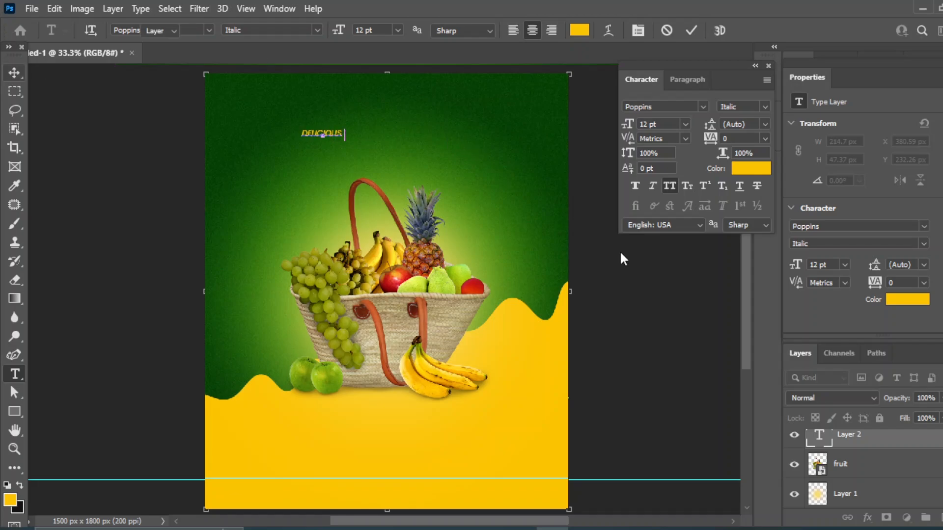
left_click(14, 72)
Add a 'FRESH FRUITS' text line left of the fruit basket
left_click(15, 374)
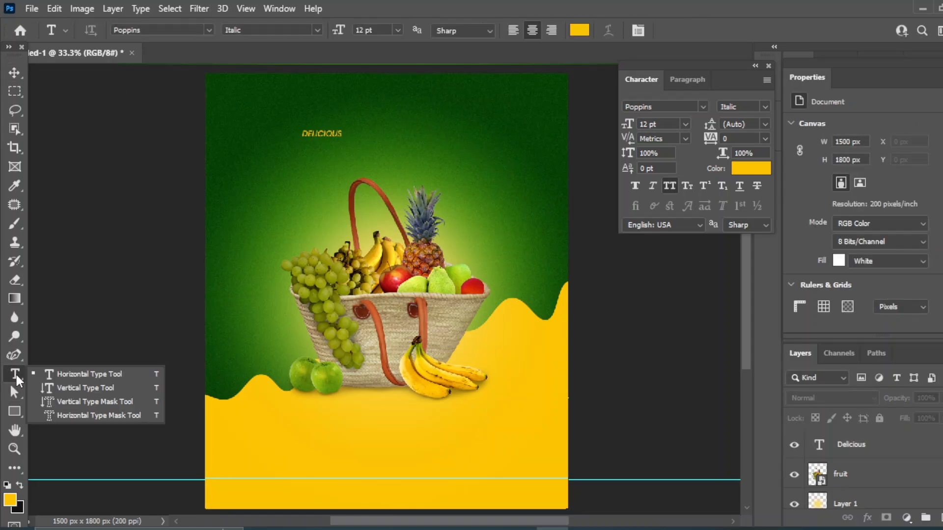
left_click(69, 371)
left_click(257, 238)
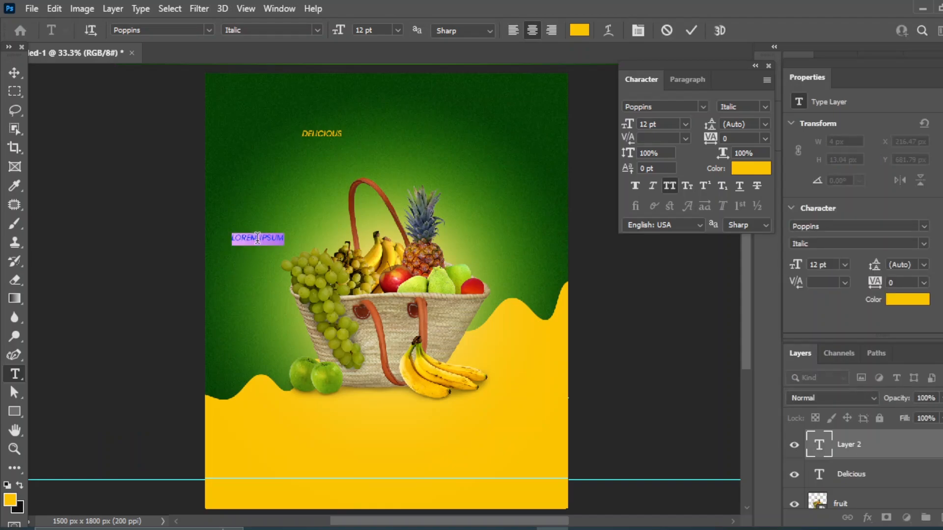
type("Fr")
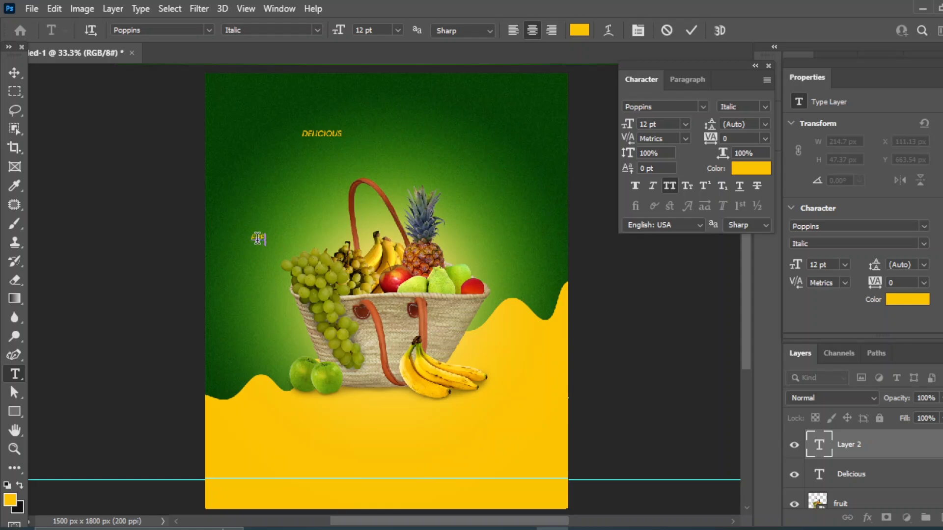
type("esh Fru")
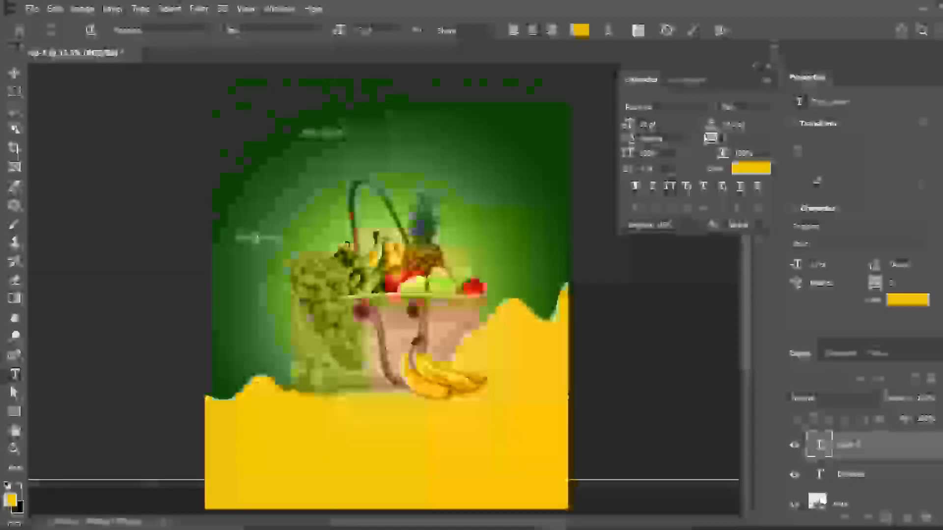
type("ITS")
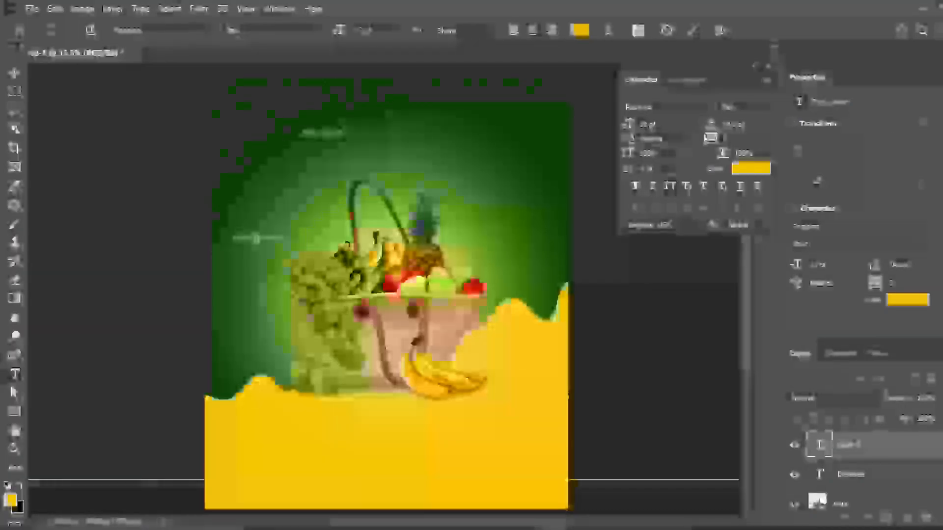
left_click(15, 73)
Set FRESH FRUITS to 72 pt, centre it near the top, and place DELICIOUS above its left end
left_click(685, 124)
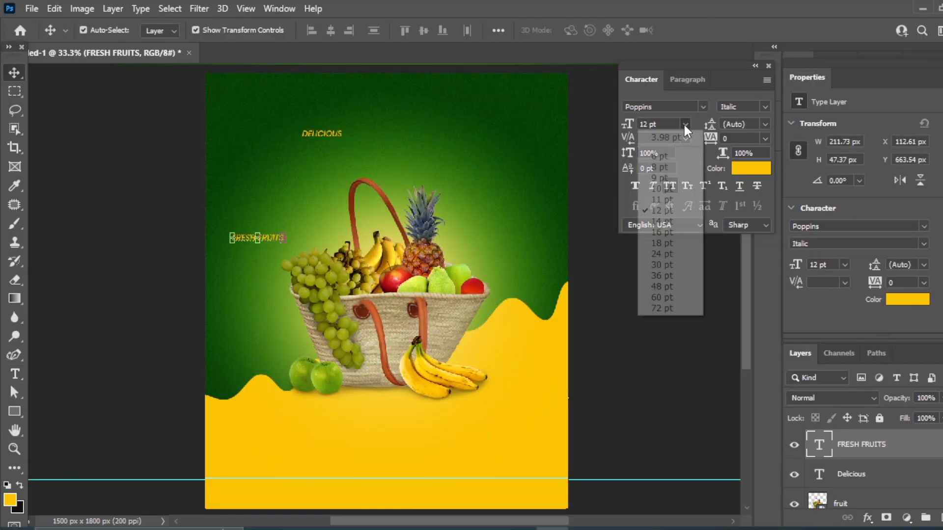
left_click(649, 313)
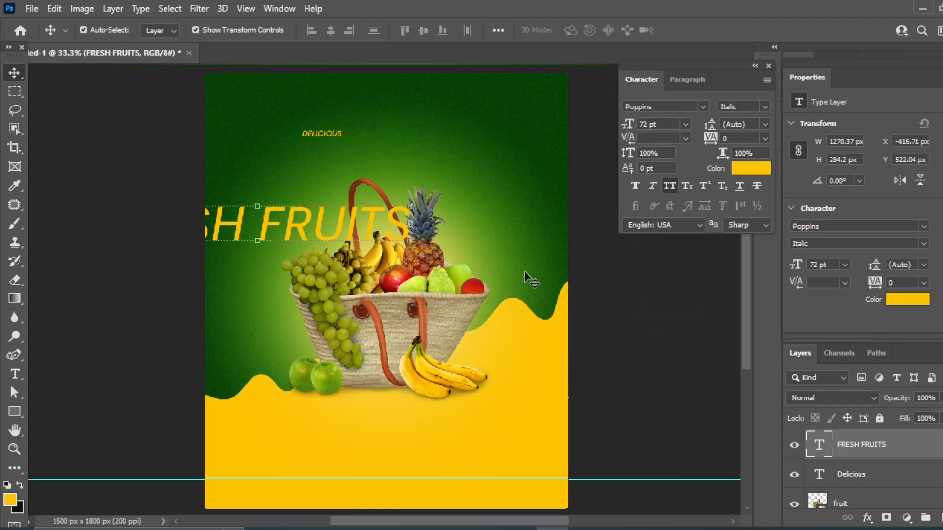
left_click_drag(288, 223, 417, 160)
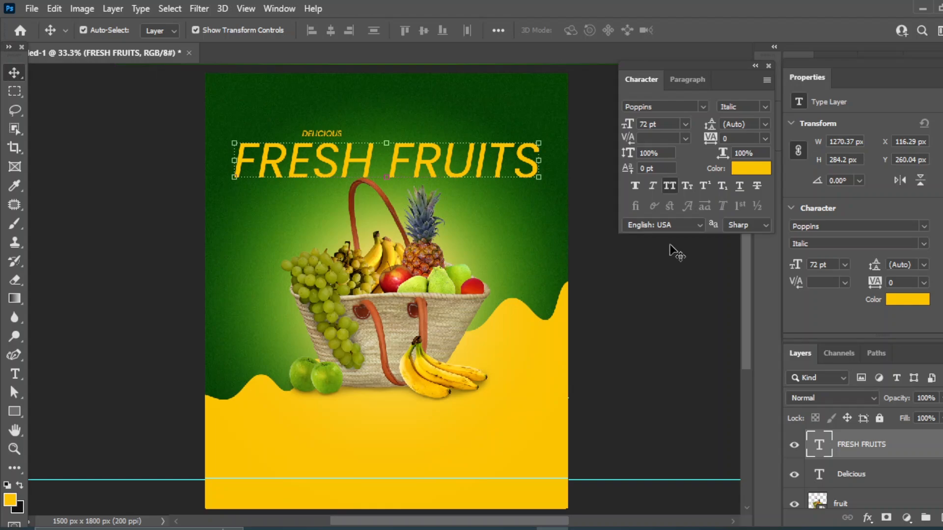
left_click_drag(321, 138, 271, 109)
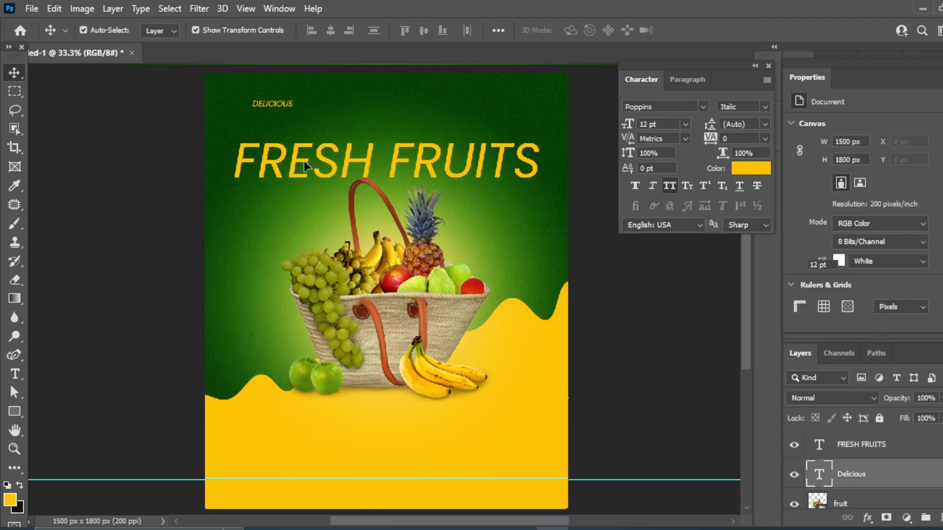
Nudge FRESH FRUITS up and set it in Bowlby One SC at 48 pt
left_click_drag(304, 161, 305, 149)
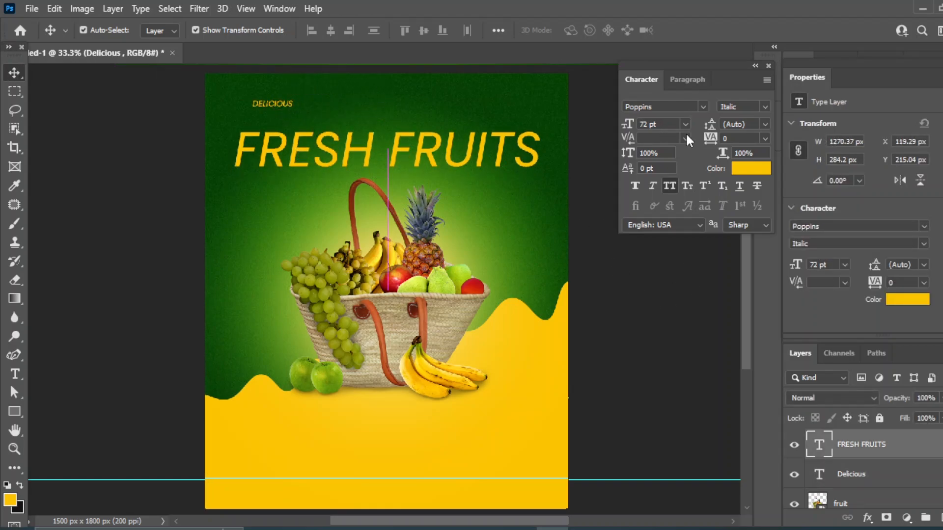
left_click(702, 106)
key("Down")
key("Down")
key("Down")
key("Down")
key("Down")
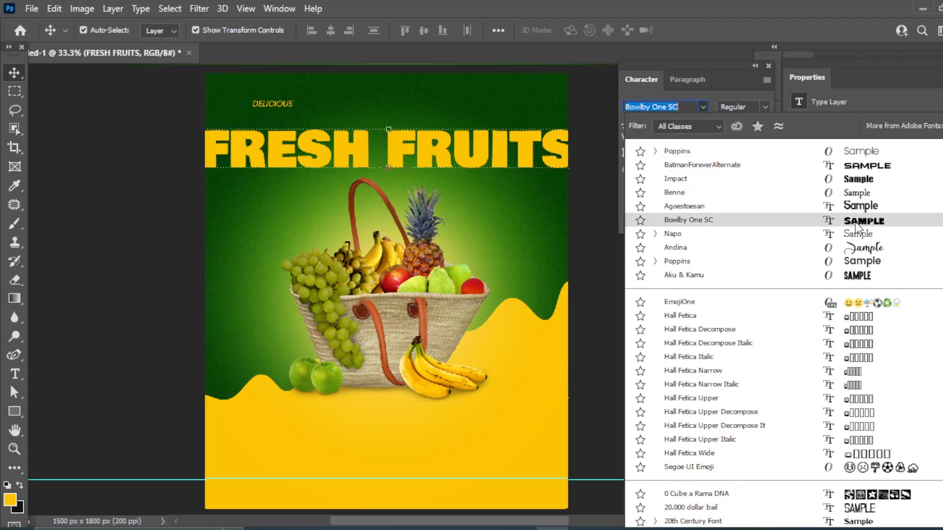
left_click(856, 224)
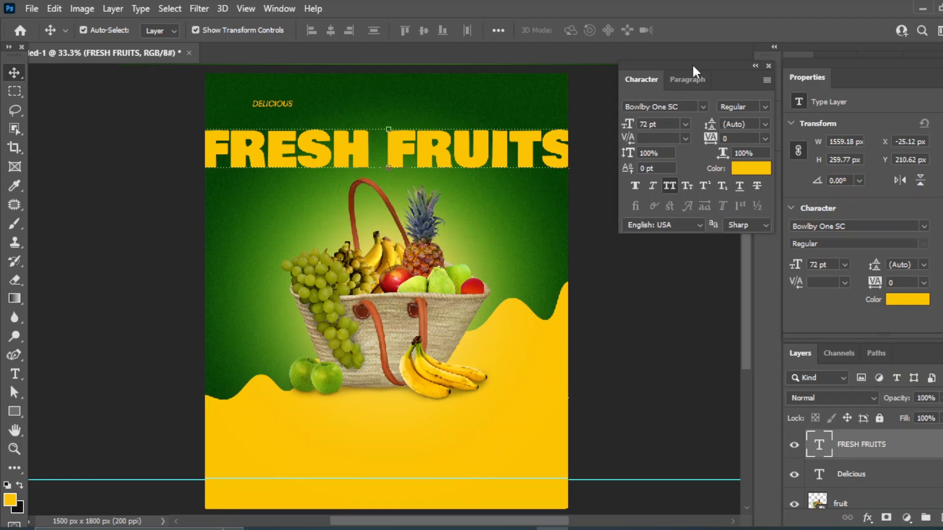
left_click(685, 124)
left_click(668, 288)
Scale the FRESH FRUITS title up to about 107% and commit the resize
left_click_drag(514, 170, 521, 181)
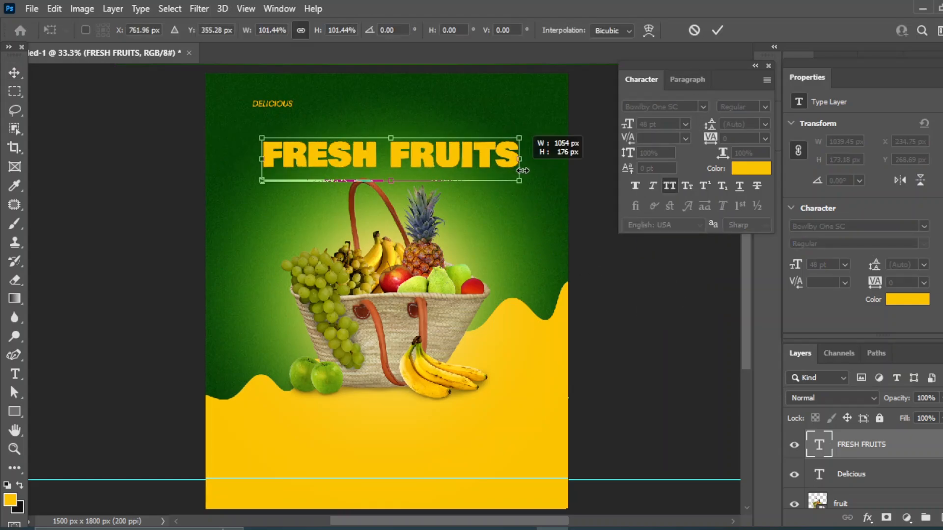
key("ctrl+z")
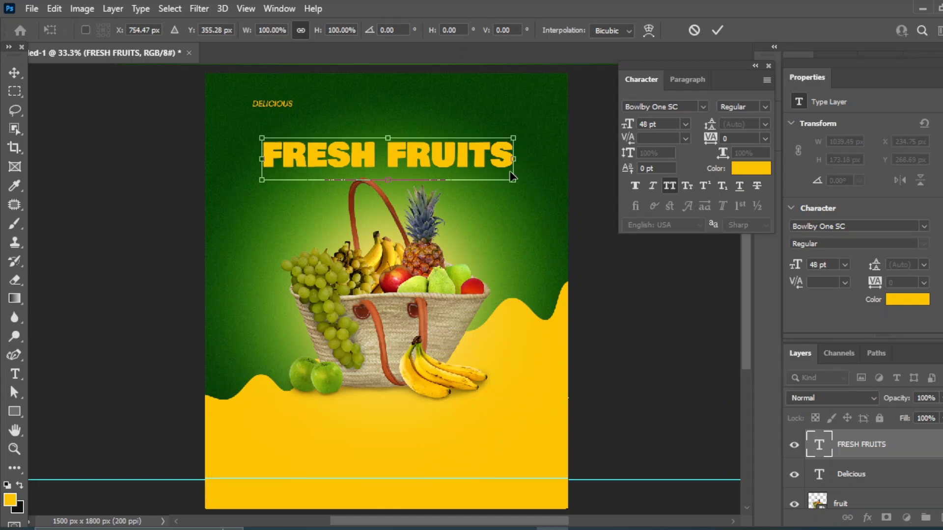
left_click_drag(512, 183, 532, 185)
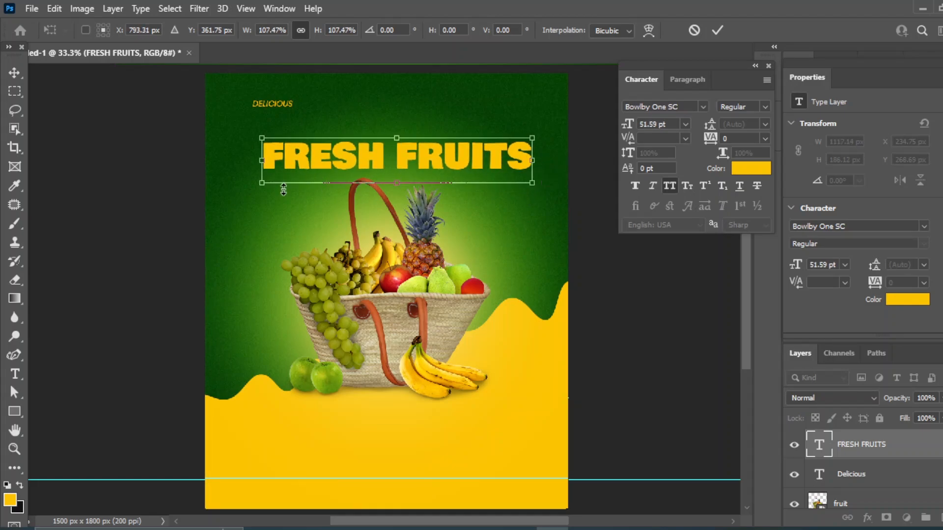
left_click_drag(261, 184, 252, 183)
key("Return")
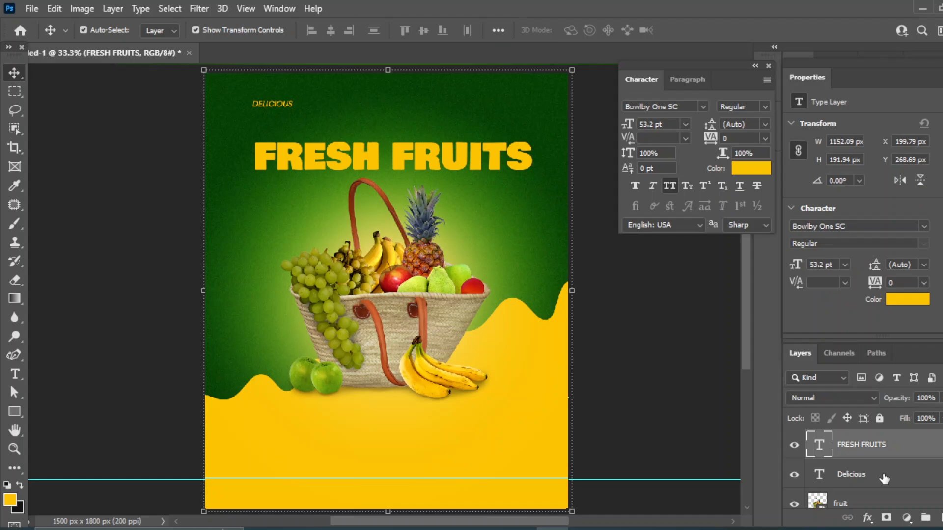
Select FRESH FRUITS with the background rectangle and align their horizontal centres
scroll(884, 479, "down", 3)
left_click(870, 484)
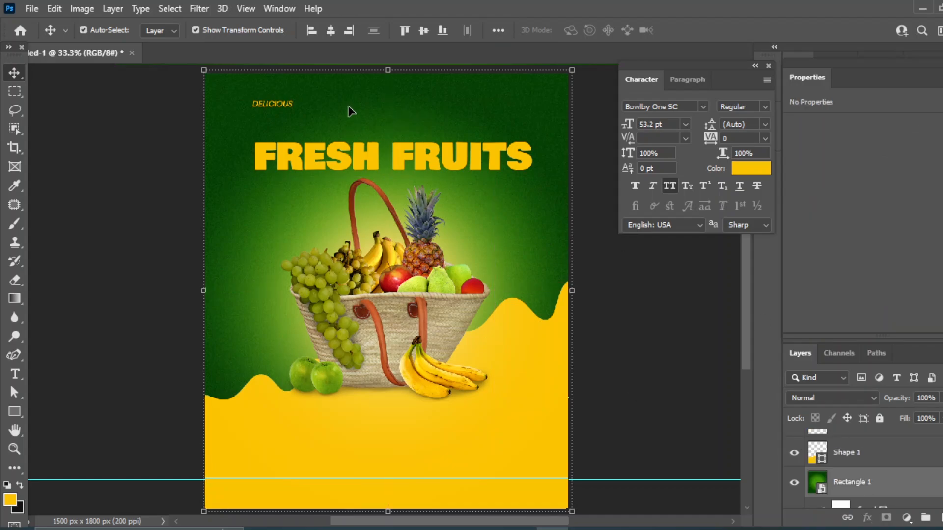
left_click(331, 31)
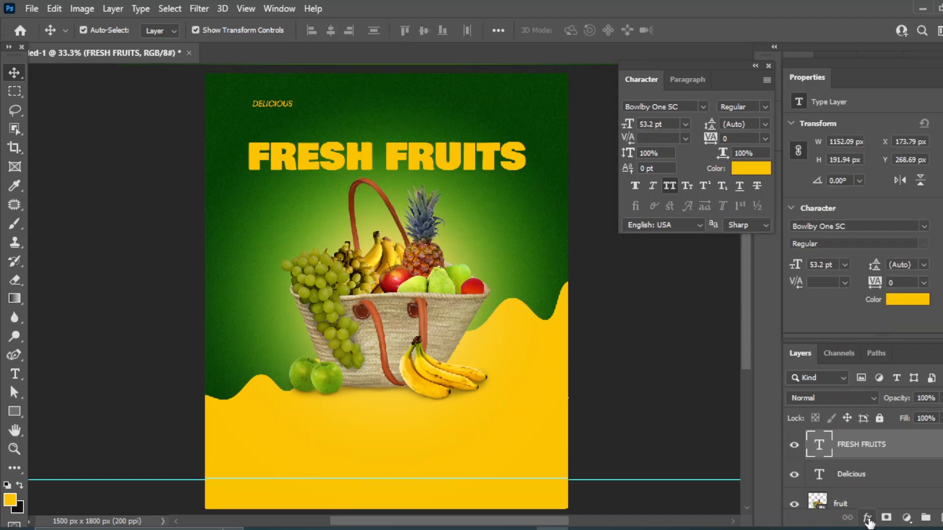
left_click(868, 519)
Give FRESH FRUITS a 4 px outline stroke in Layer Style
left_click(895, 379)
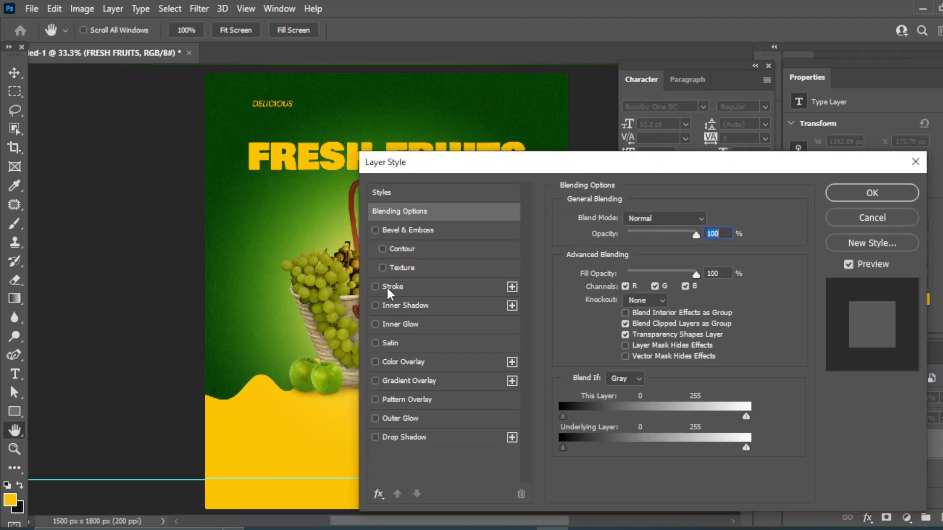
left_click(386, 284)
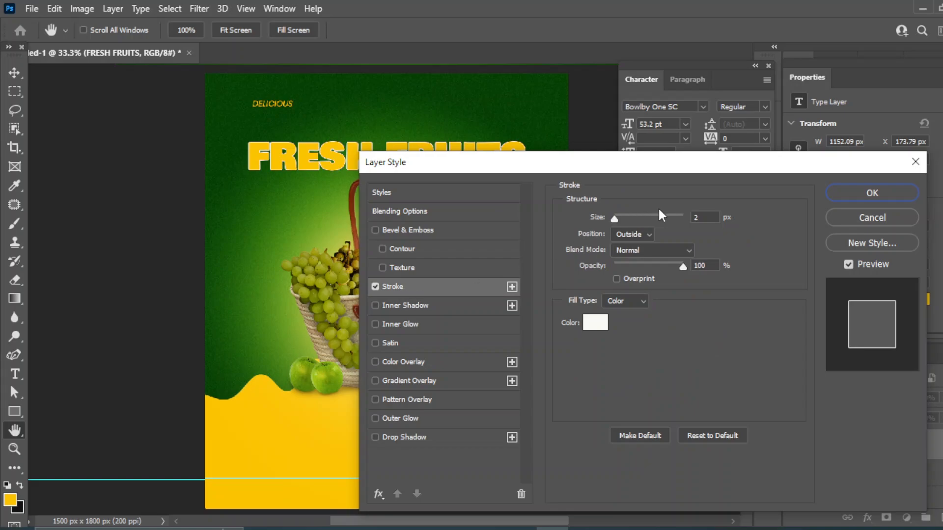
left_click_drag(614, 217, 617, 216)
mouse_move(502, 172)
left_mouse_down()
mouse_move(653, 182)
mouse_move(527, 247)
mouse_move(527, 143)
mouse_move(485, 122)
mouse_move(588, 118)
left_mouse_up()
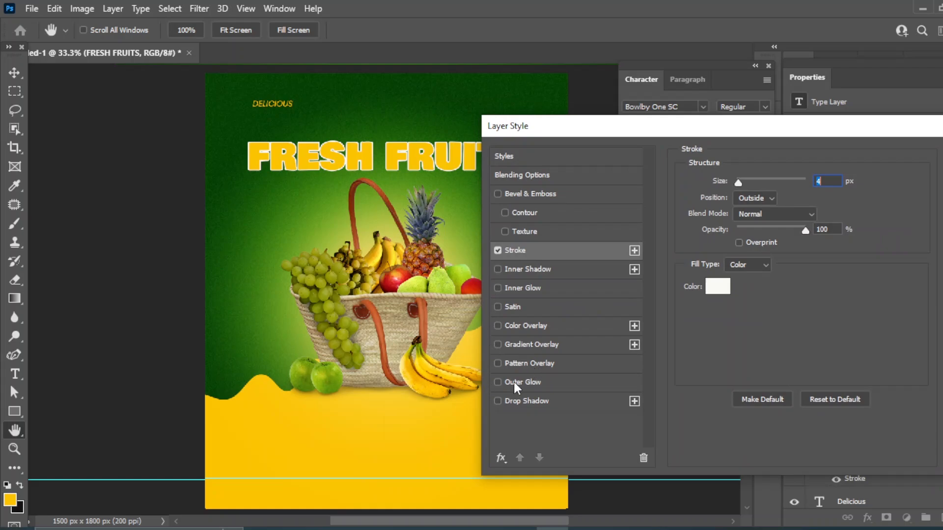
Add a 43 px soft drop shadow, duplicate it, and apply the effects
left_click(532, 399)
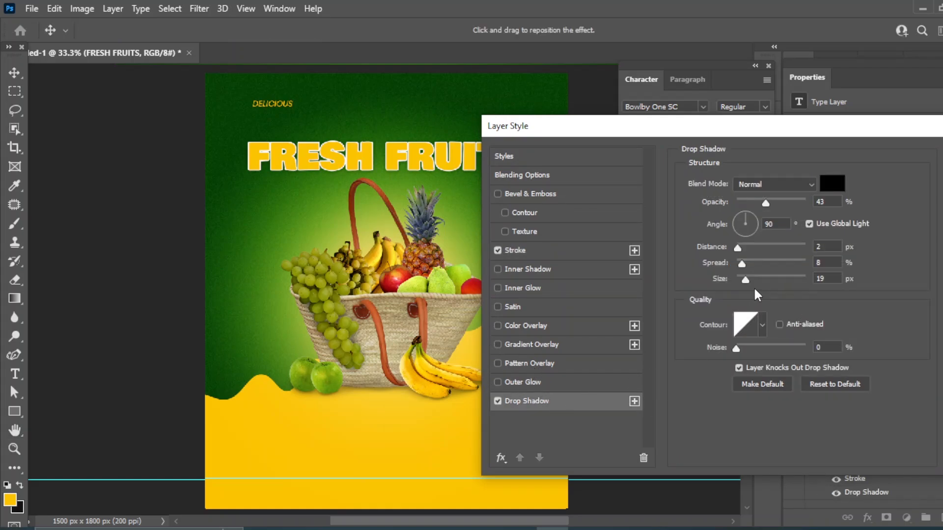
left_click_drag(746, 278, 753, 278)
left_click(634, 401)
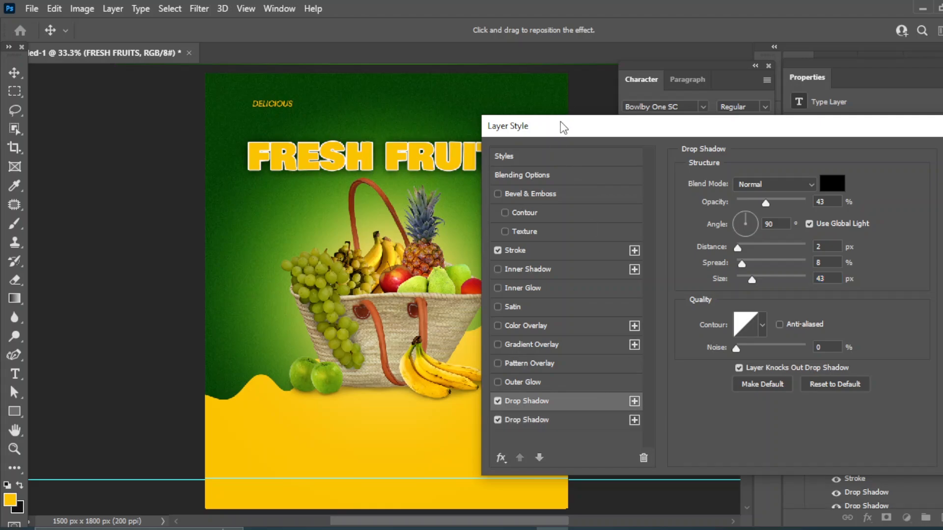
left_click_drag(563, 128, 555, 159)
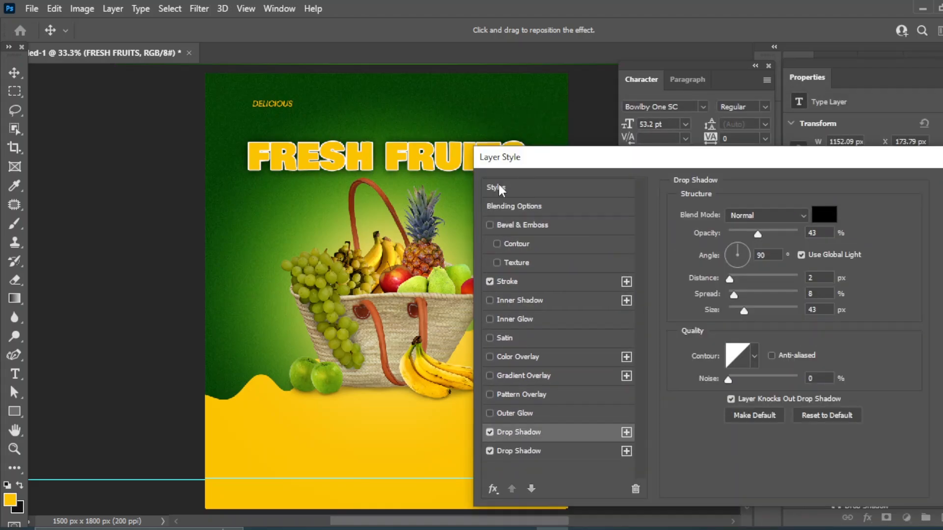
left_click(897, 224)
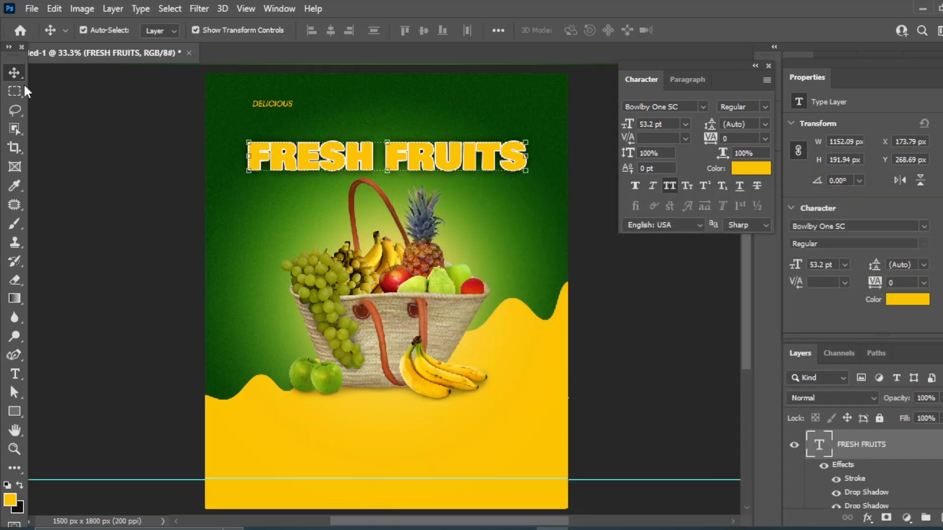
Move DELICIOUS down and set it to Poppins Bold Italic at 18 pt
left_click_drag(278, 103, 278, 125)
left_click(703, 106)
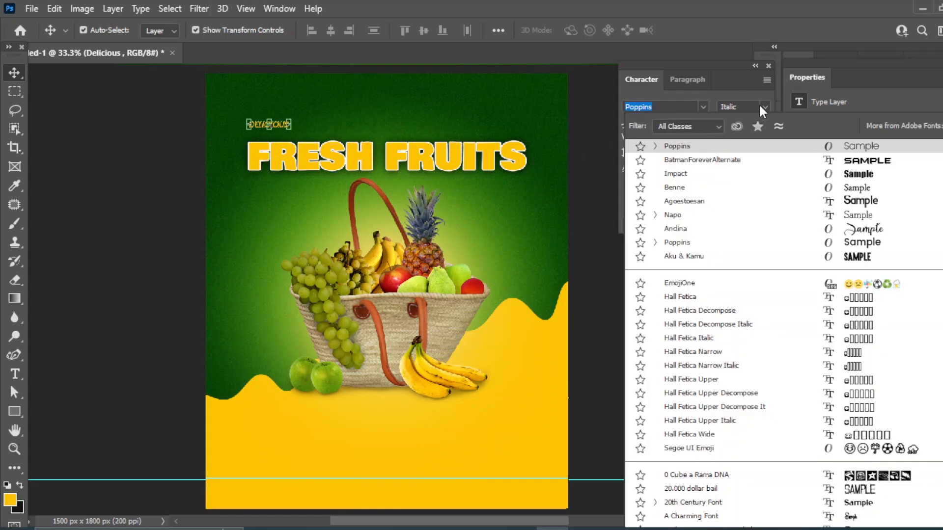
left_click(765, 104)
left_click(765, 106)
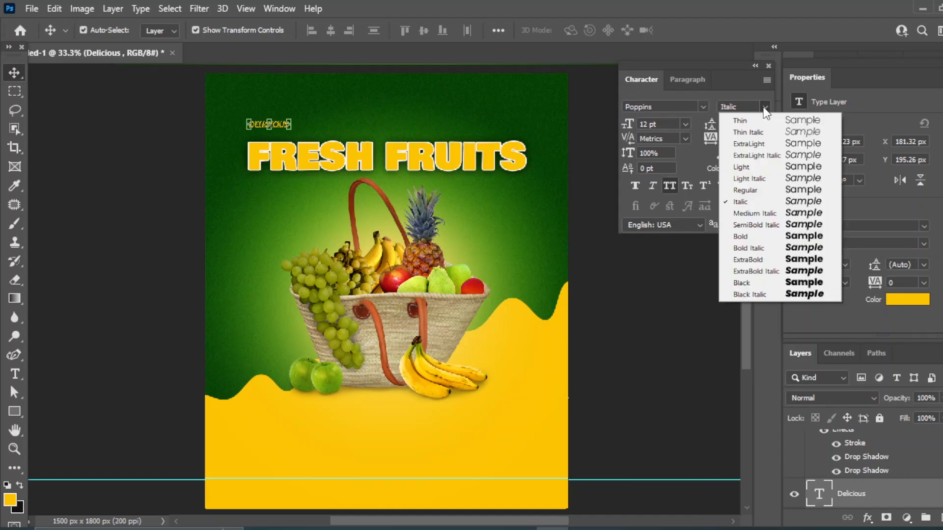
left_click(743, 248)
left_click(686, 124)
left_click(690, 242)
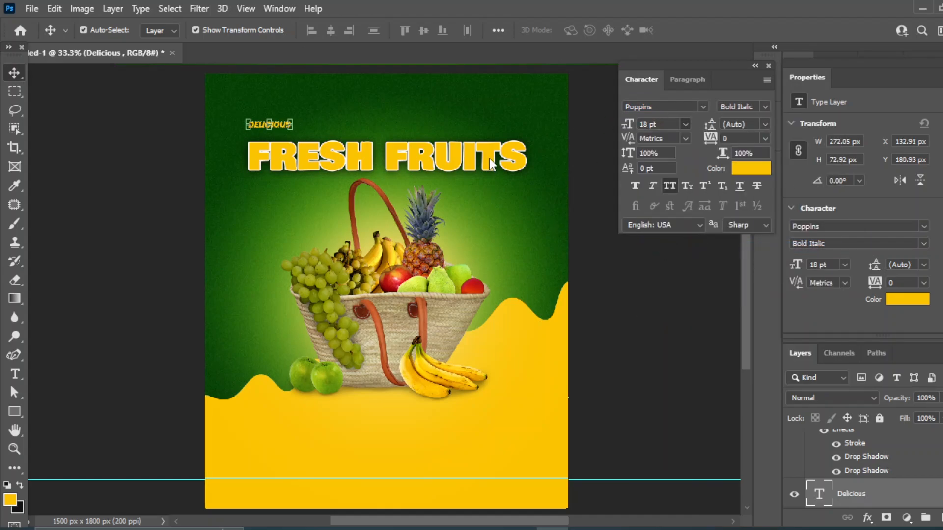
key("Escape")
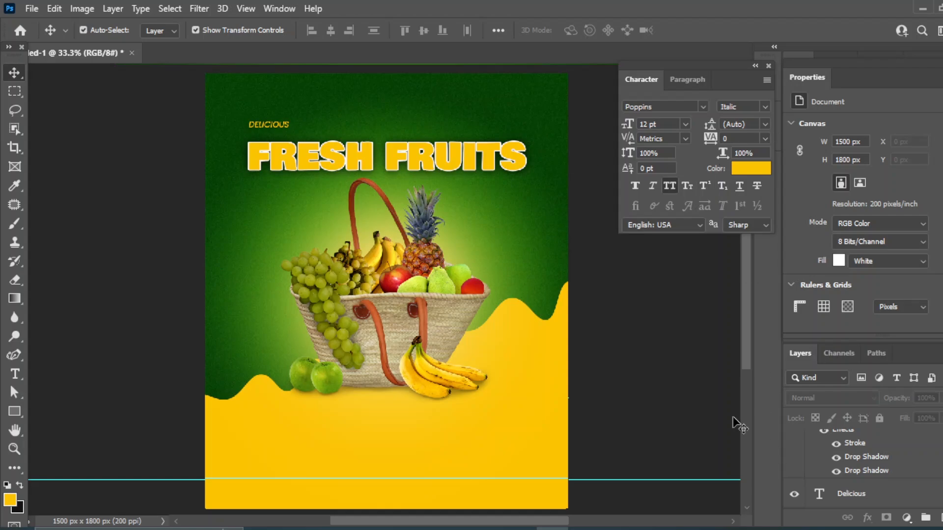
Reapply Bold Italic, enlarge DELICIOUS to 30 pt, and place it above FRESH FRUITS
left_click(279, 126)
left_click(685, 124)
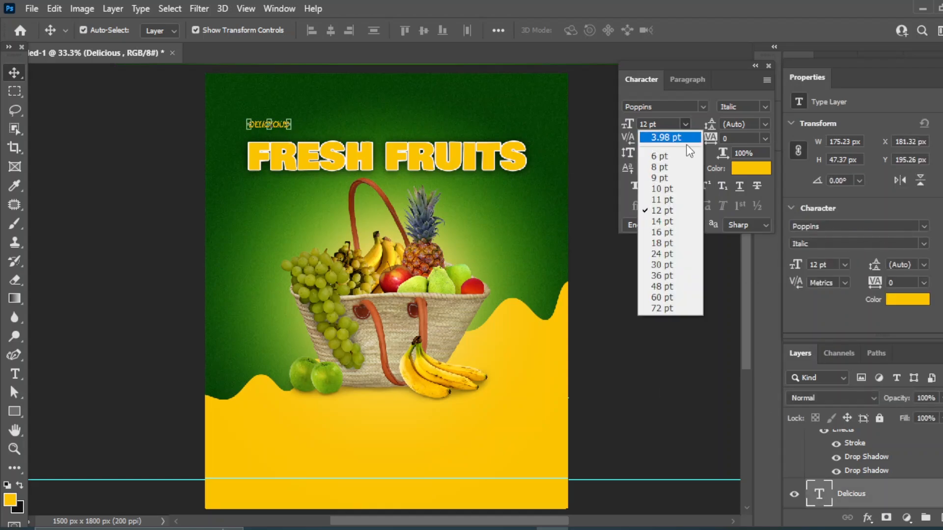
left_click(690, 242)
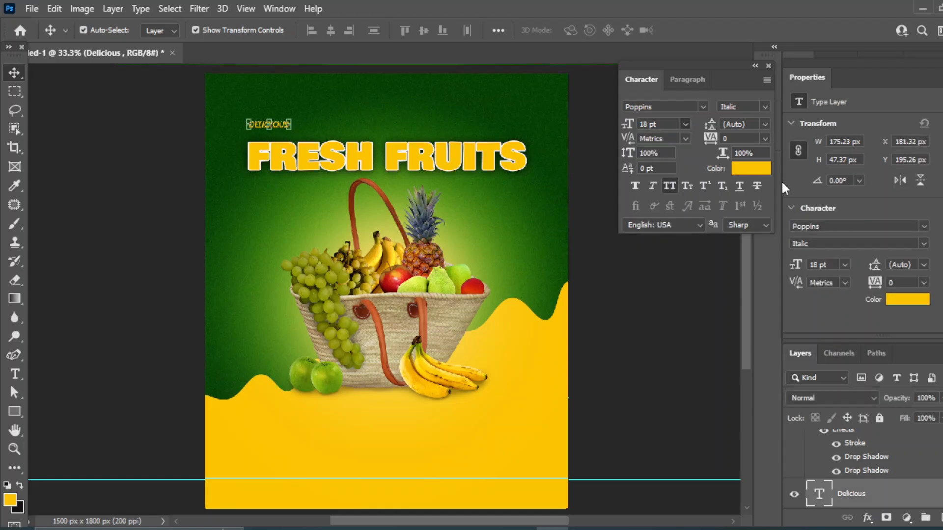
left_click(764, 106)
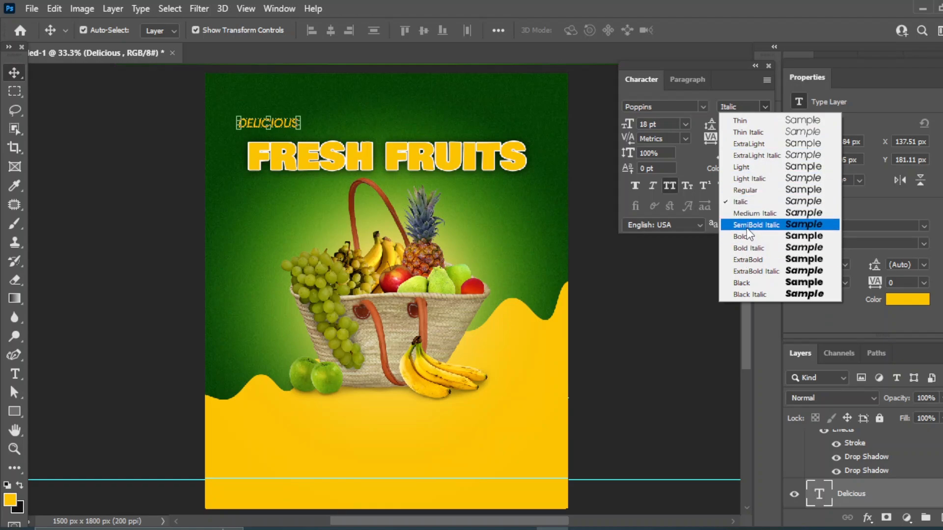
left_click(739, 248)
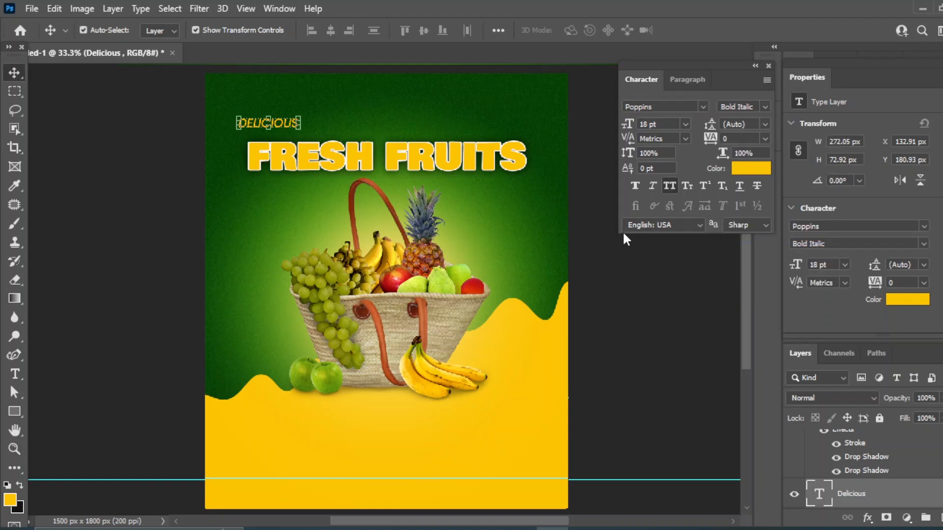
left_click(684, 126)
left_click(664, 257)
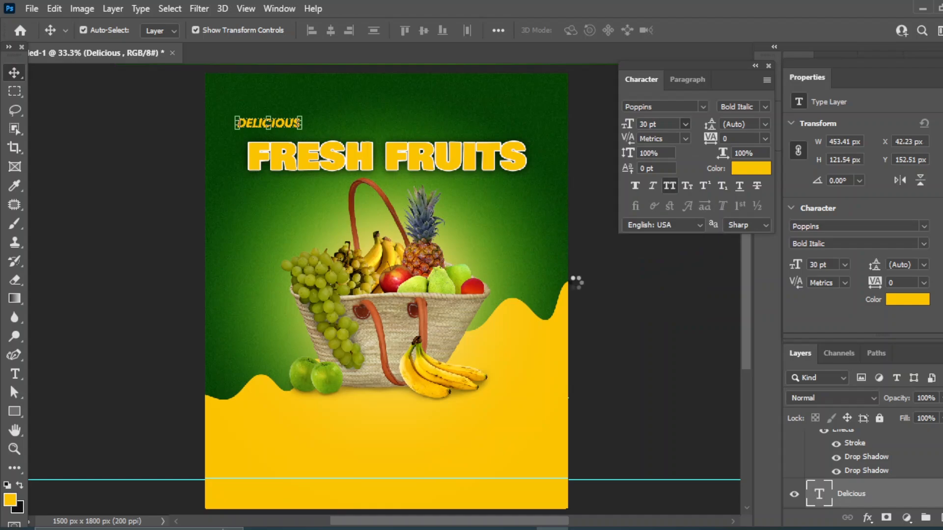
left_click_drag(234, 122, 266, 130)
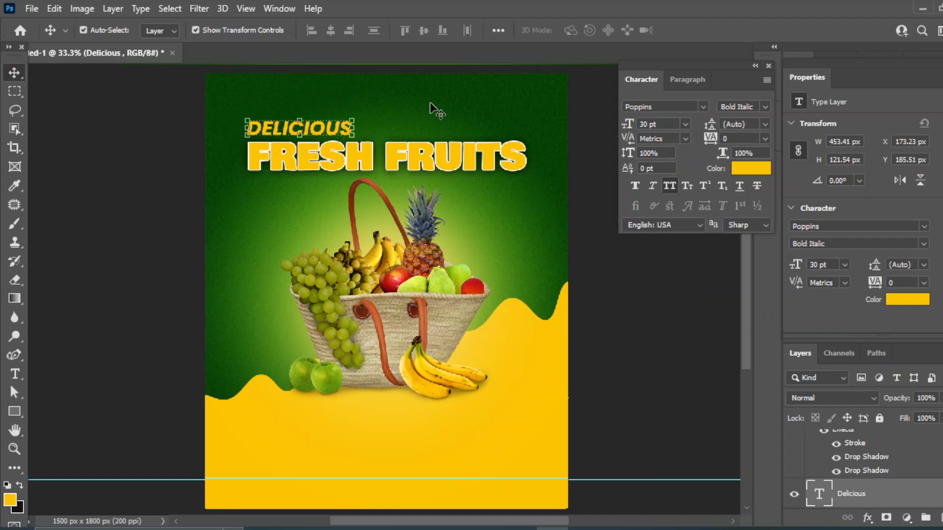
left_click(749, 176)
Recolour the DELICIOUS text pale yellow (#eef9a1)
left_click(558, 251)
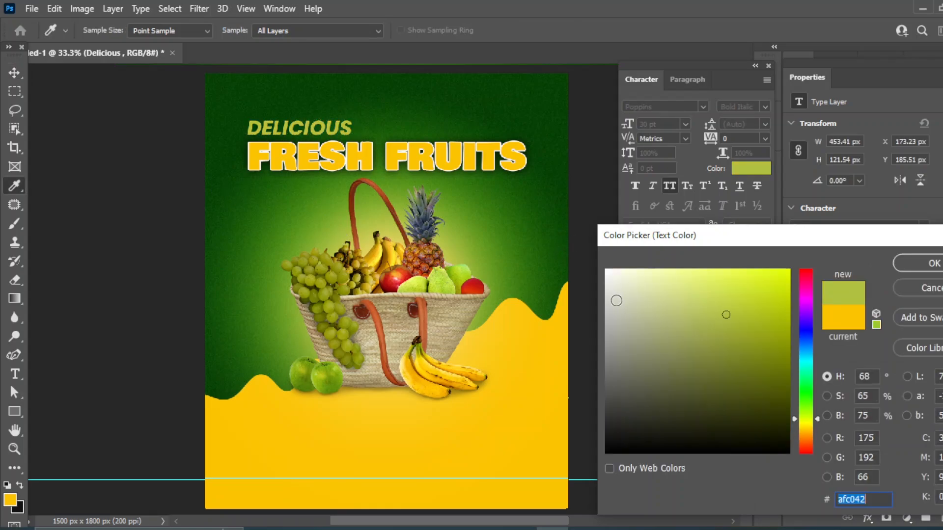
mouse_move(697, 288)
left_mouse_down()
mouse_move(699, 274)
mouse_move(670, 272)
left_mouse_up()
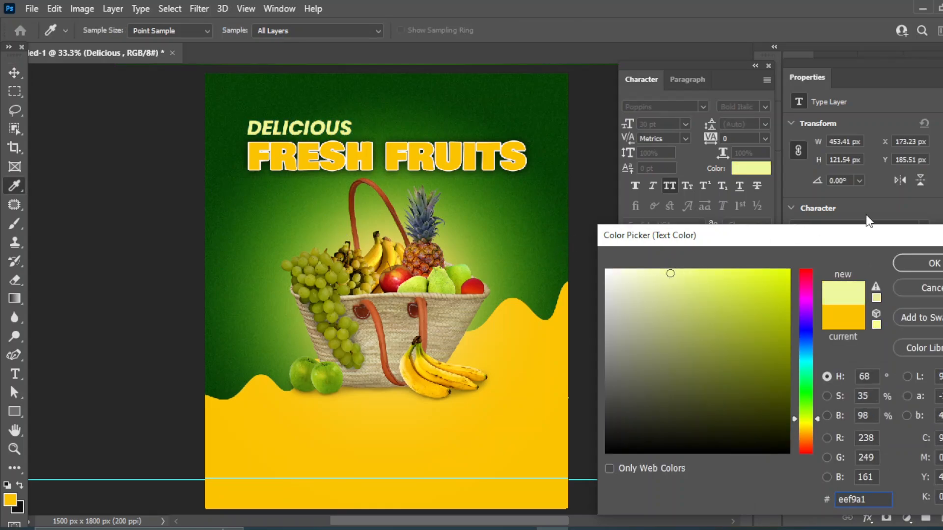
left_click(923, 263)
key("v")
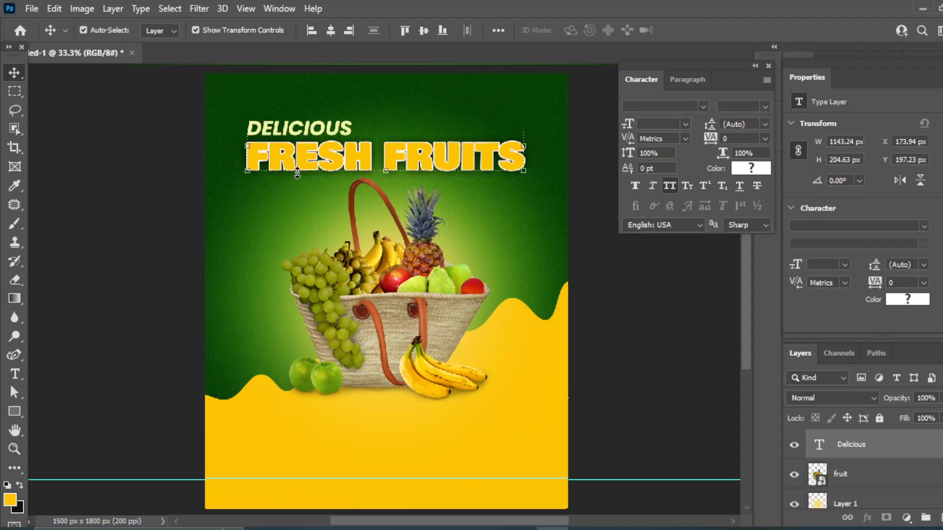
Centre DELICIOUS over FRESH FRUITS and change it to Poppins SemiBold Italic
left_click(297, 173, "shift")
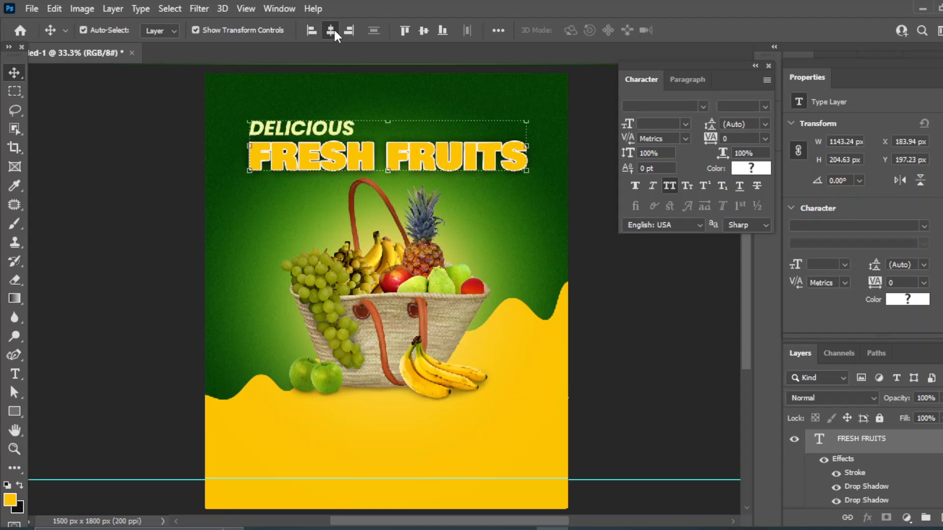
left_click(331, 30)
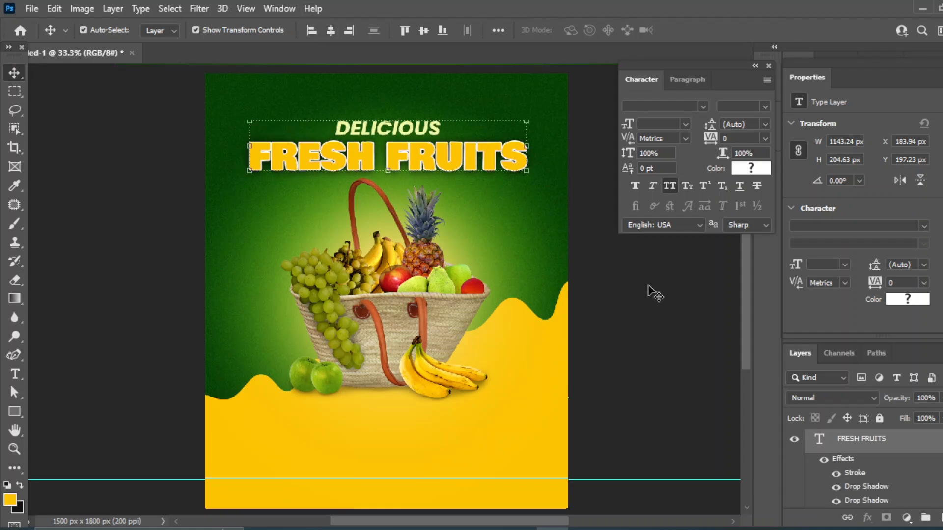
left_click(641, 310)
left_click(765, 107)
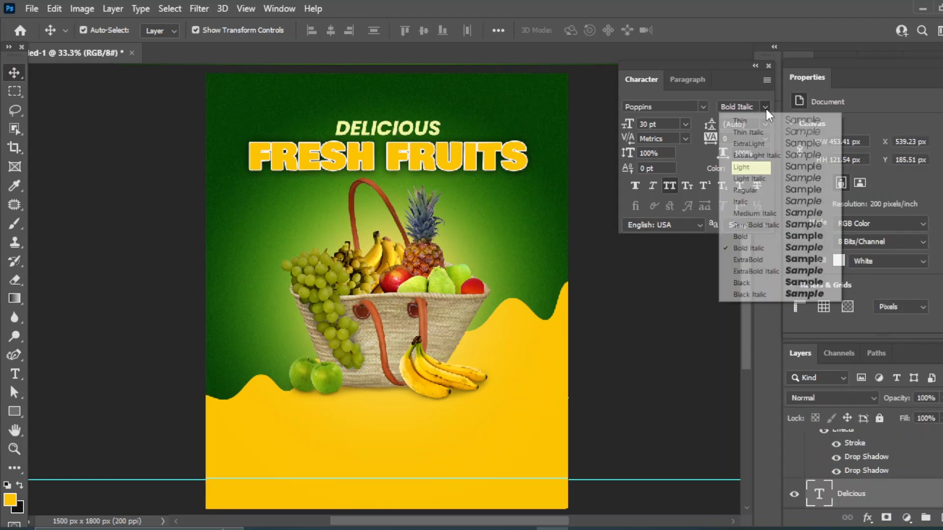
left_click(755, 225)
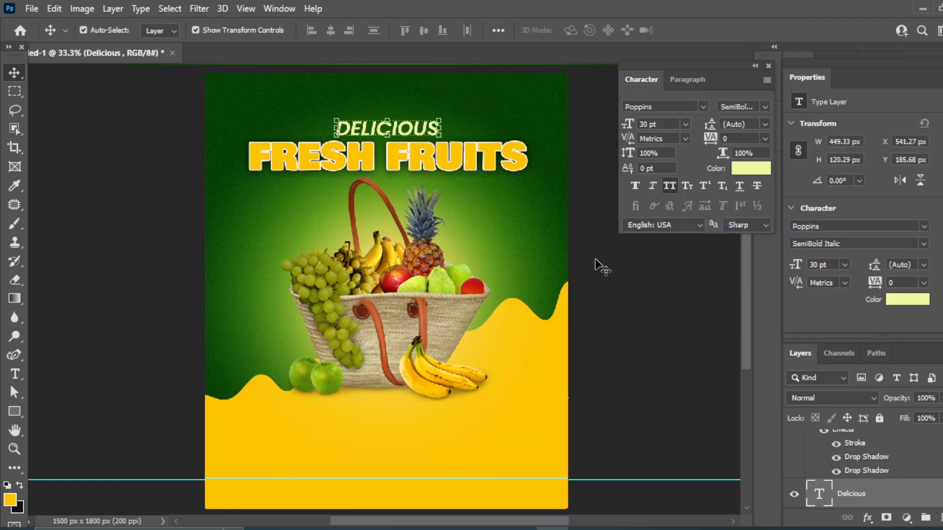
left_click(740, 333)
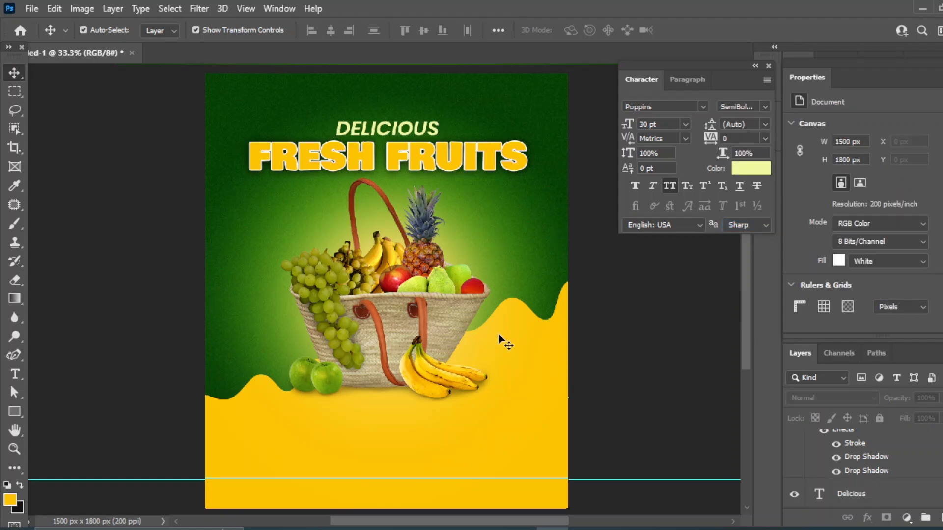
Place the halftone dot image '1' from the fruit images folder into the poster
left_click(489, 529)
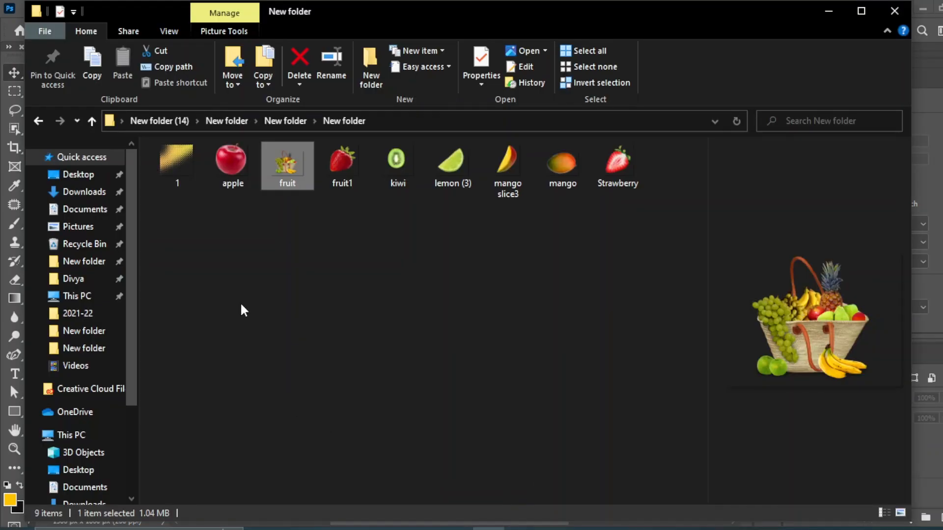
left_click(176, 161)
left_click_drag(178, 154, 228, 127)
key("Return")
left_click(923, 8)
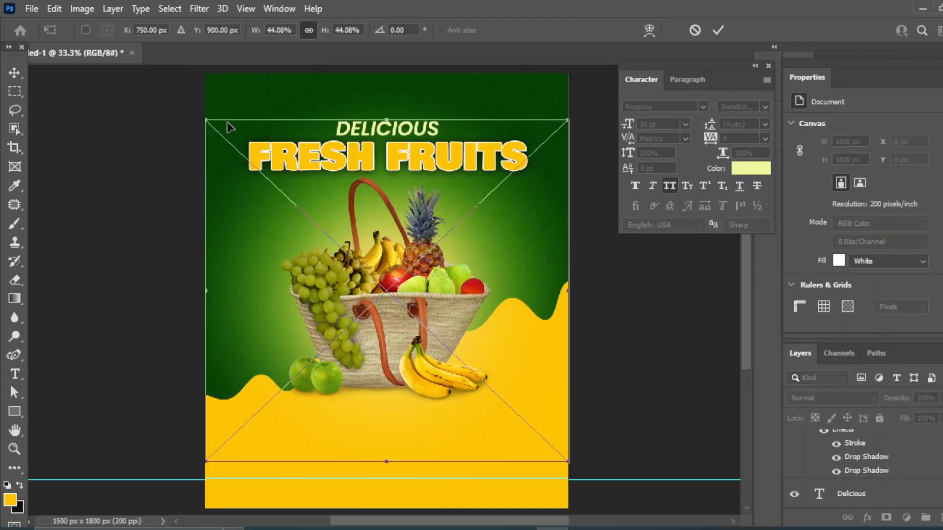
Resize the halftone graphic and move it to the poster's upper-left corner
left_click_drag(206, 462, 478, 205)
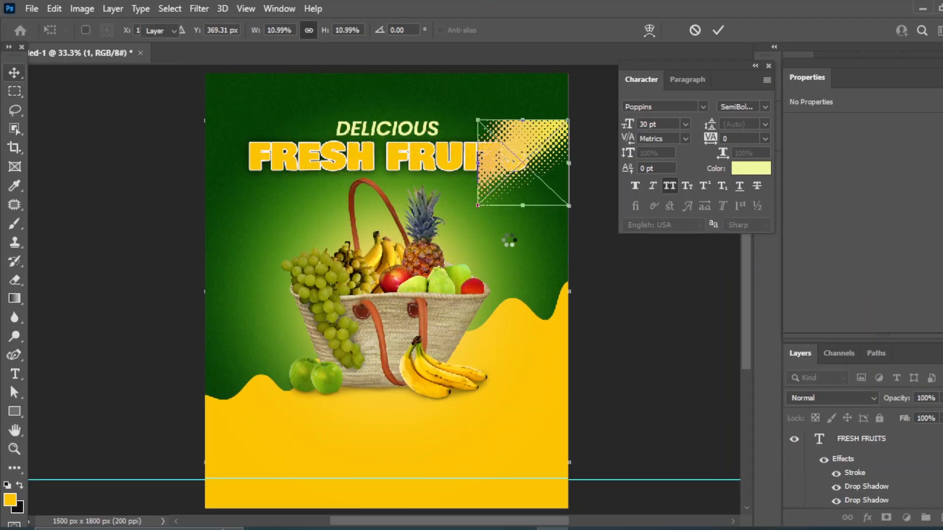
key("Return")
left_click_drag(507, 145, 234, 98)
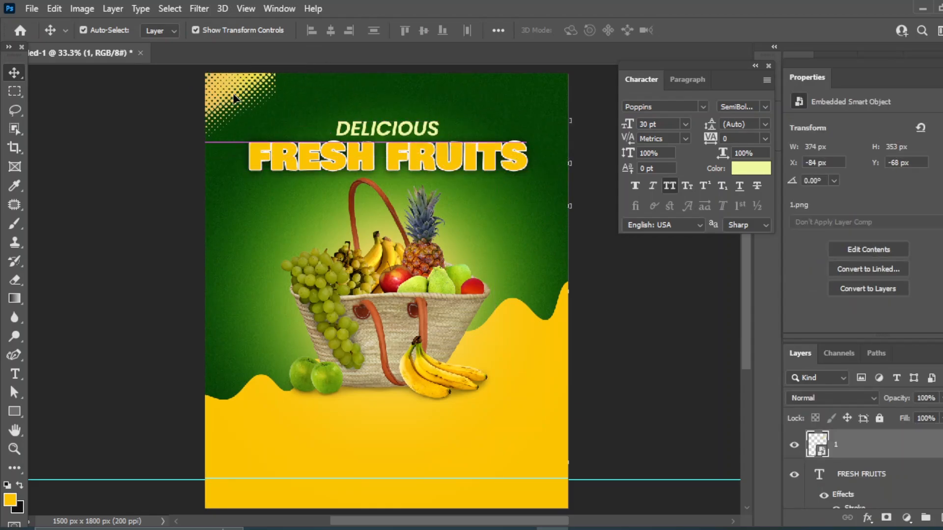
key("ctrl+t")
left_click_drag(276, 74, 413, 171)
key("ctrl+z")
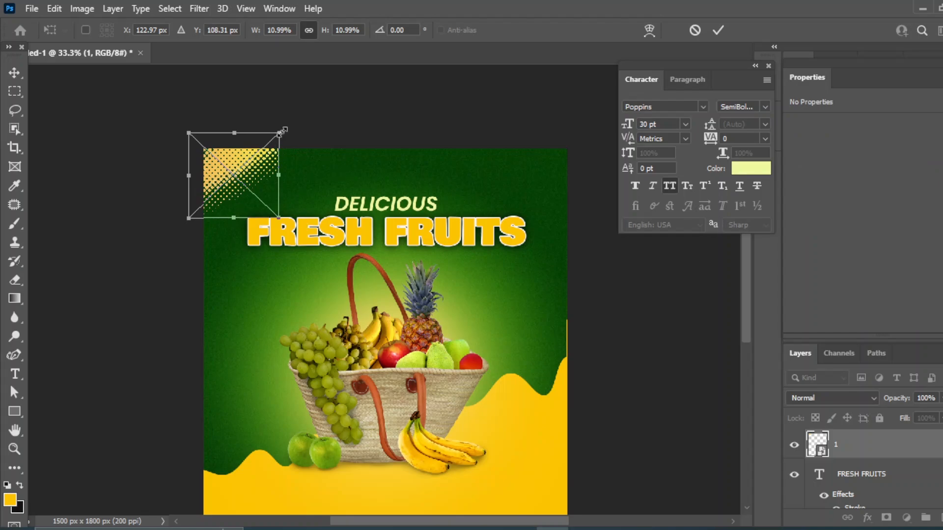
key("Return")
Nudge the halftone graphic right until it sits flush with the left edge
left_click(673, 345)
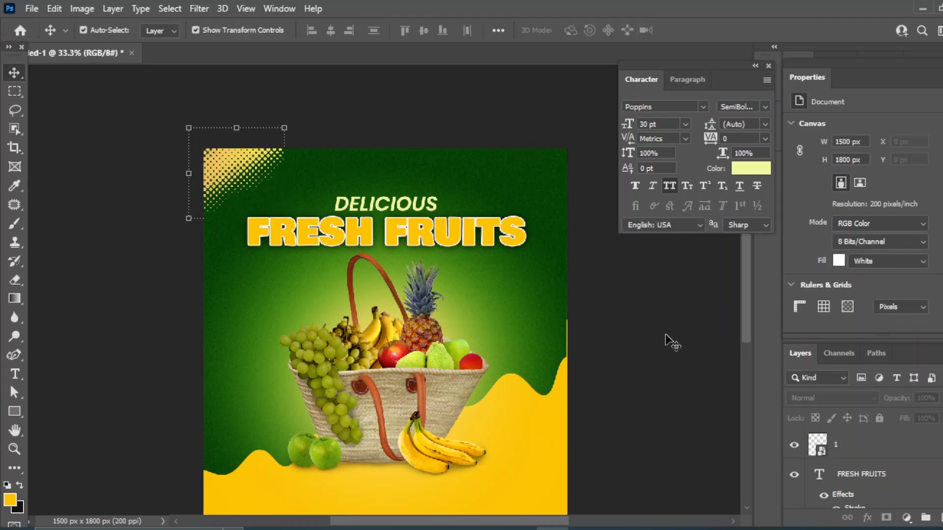
left_click(225, 166)
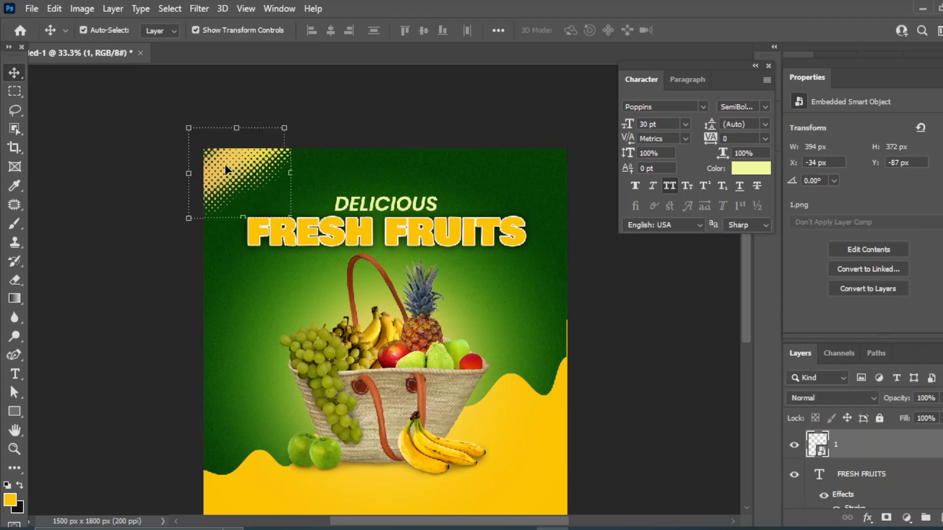
key("shift+Right")
key("shift+Right")
key("Right")
key("Right")
key("Right")
key("Right")
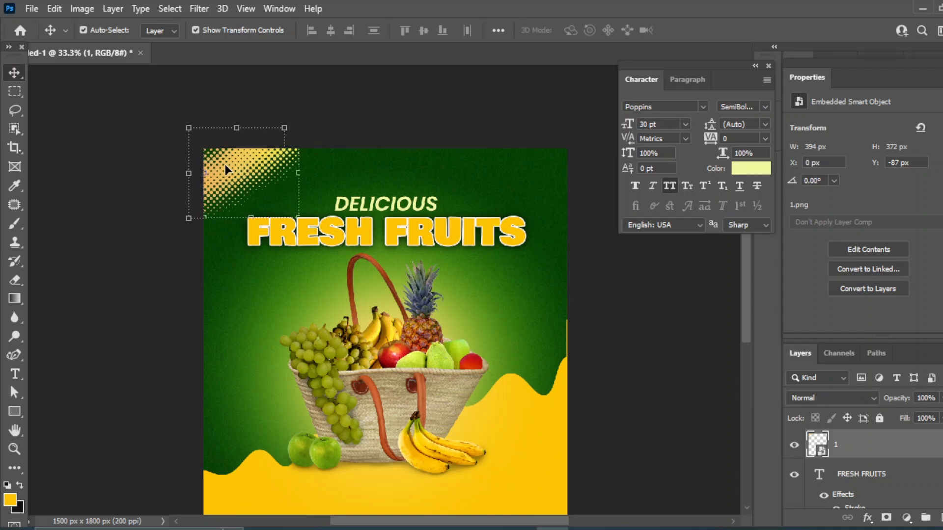
left_click(732, 363)
Drag the kiwi image from the fruit folder onto the poster
left_click(487, 474)
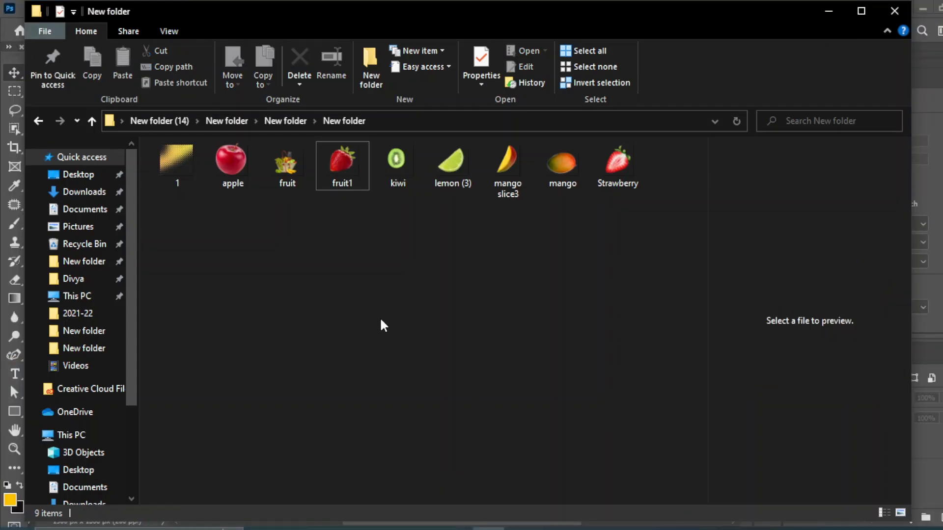
left_click(404, 164)
left_click_drag(404, 166, 486, 151)
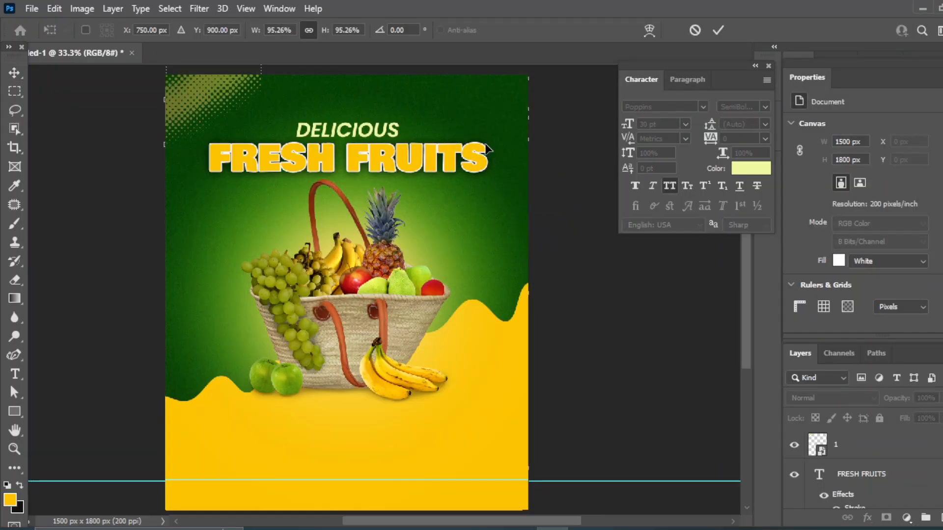
Shrink the kiwi to a small slice tilted about 20°, then duplicate it up-right
left_click_drag(166, 474, 441, 213)
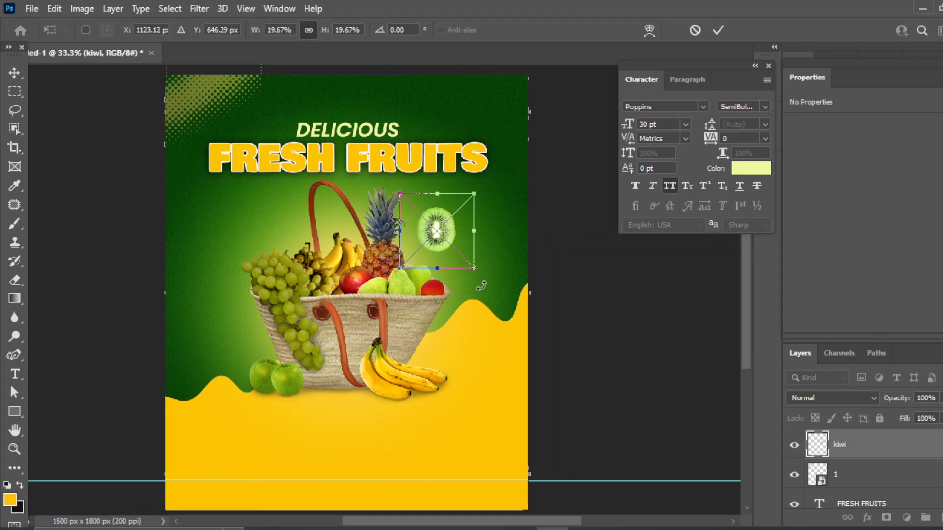
left_click_drag(481, 286, 439, 235)
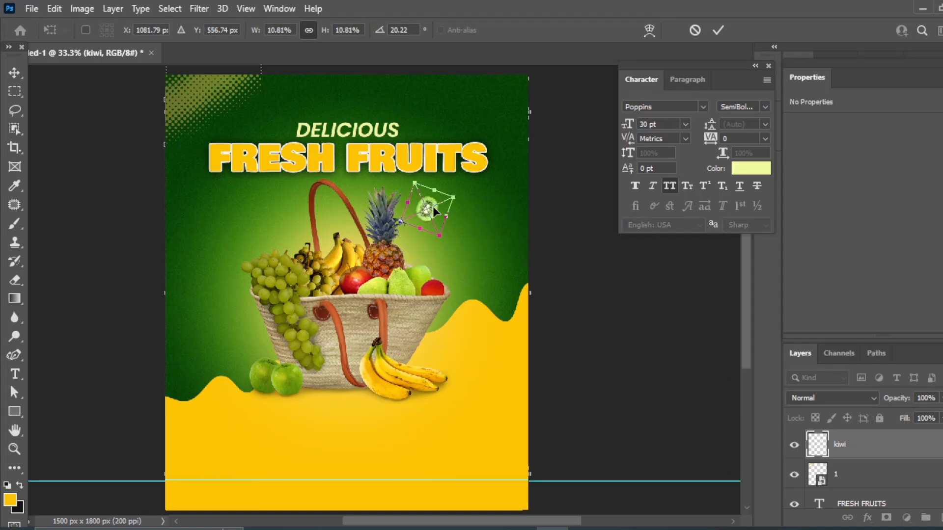
left_click_drag(453, 198, 432, 240)
left_click(15, 75)
key("ctrl+j")
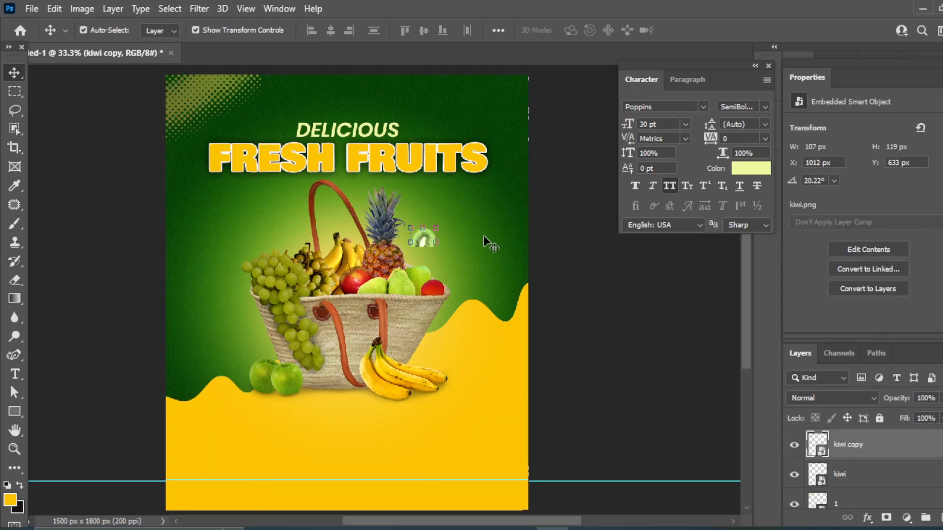
left_click_drag(470, 235, 496, 215)
Apply a 3.2 px Gaussian blur to the upper kiwi copy
left_click(199, 8)
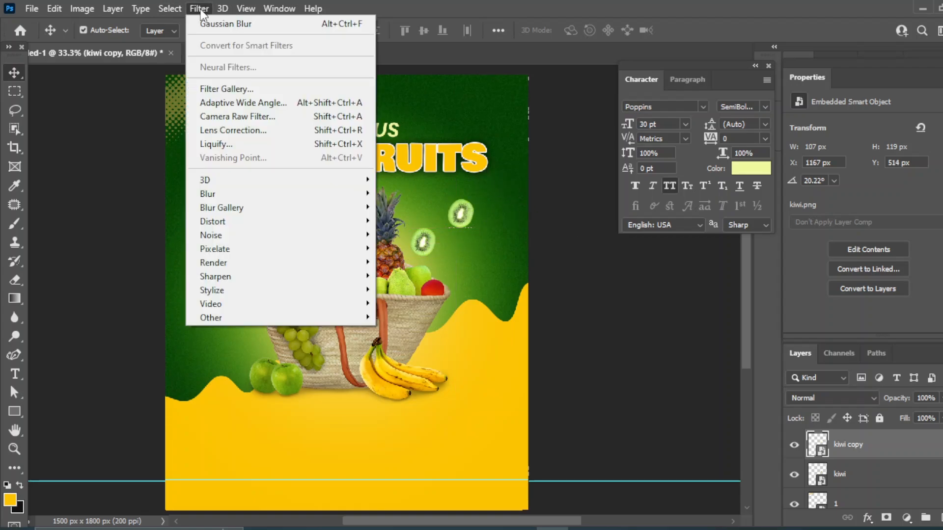
mouse_move(216, 188)
left_click(407, 207)
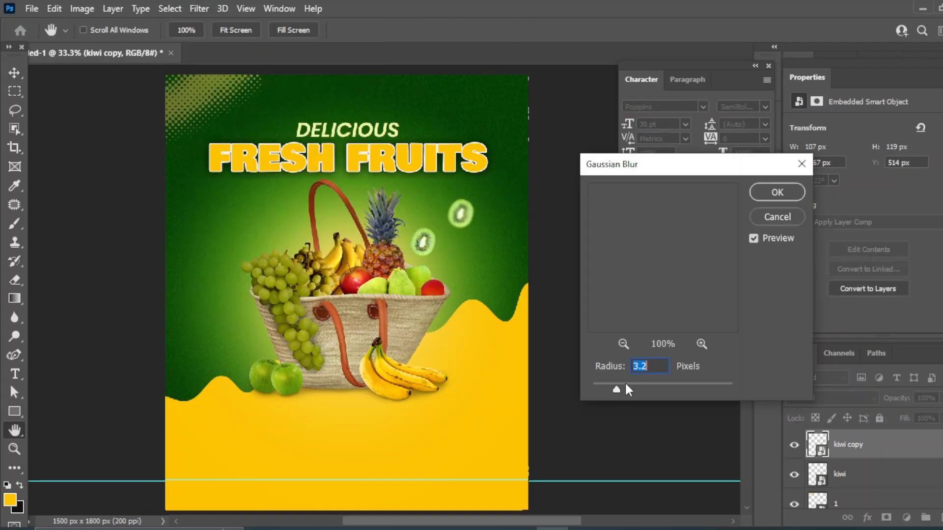
key("Return")
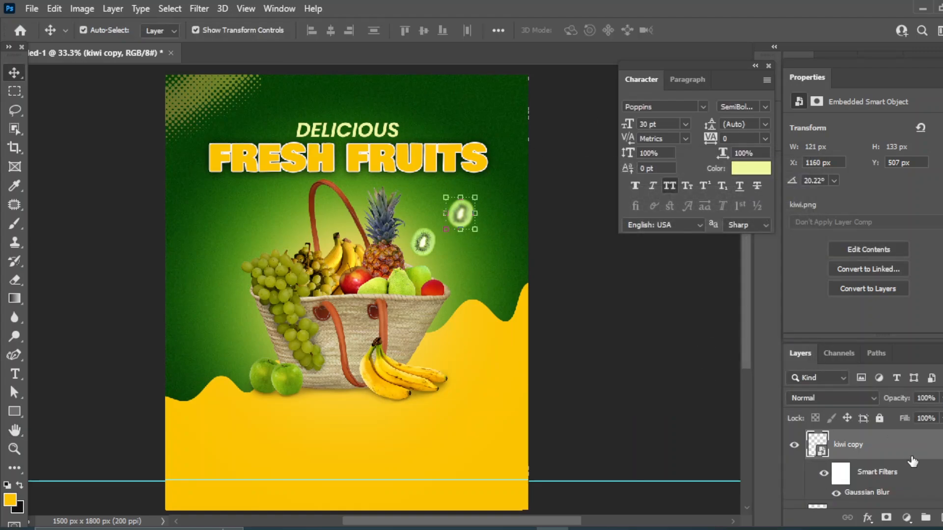
Duplicate the blurred kiwi, move it to the poster's left edge, and enlarge it
left_click_drag(912, 461, 939, 518)
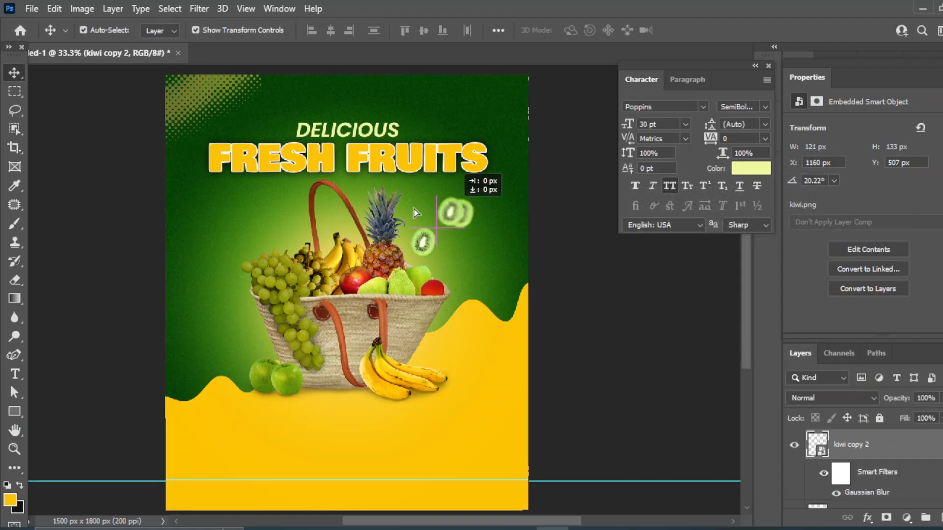
left_click_drag(414, 210, 200, 212)
left_click(175, 236)
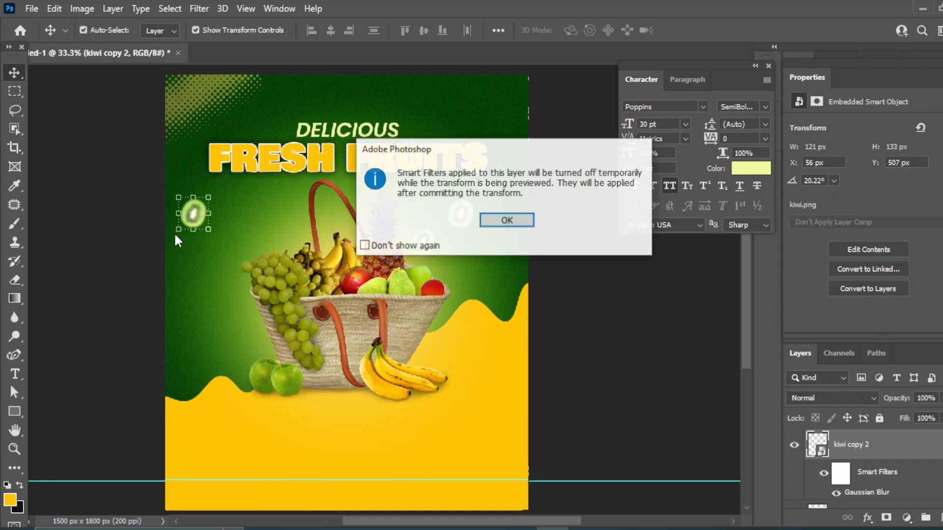
left_click(500, 220)
left_click_drag(207, 246, 218, 262)
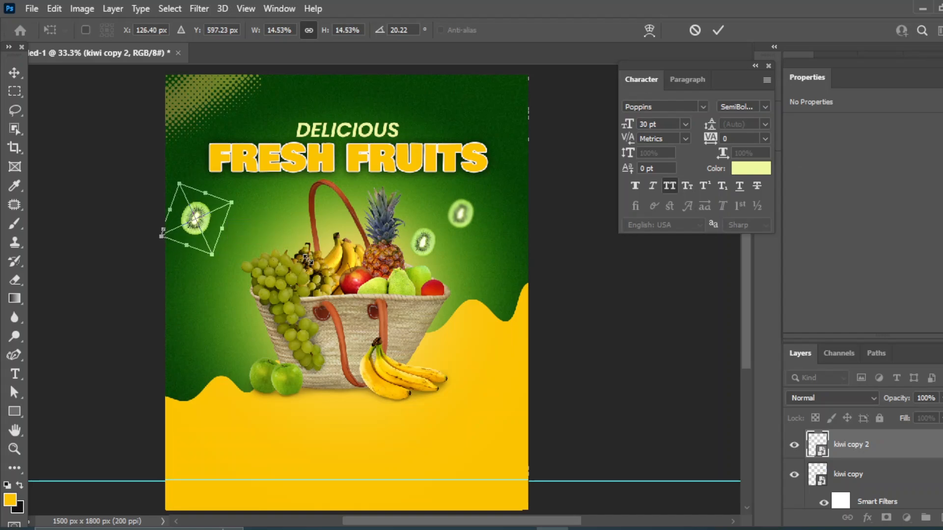
left_click(614, 343)
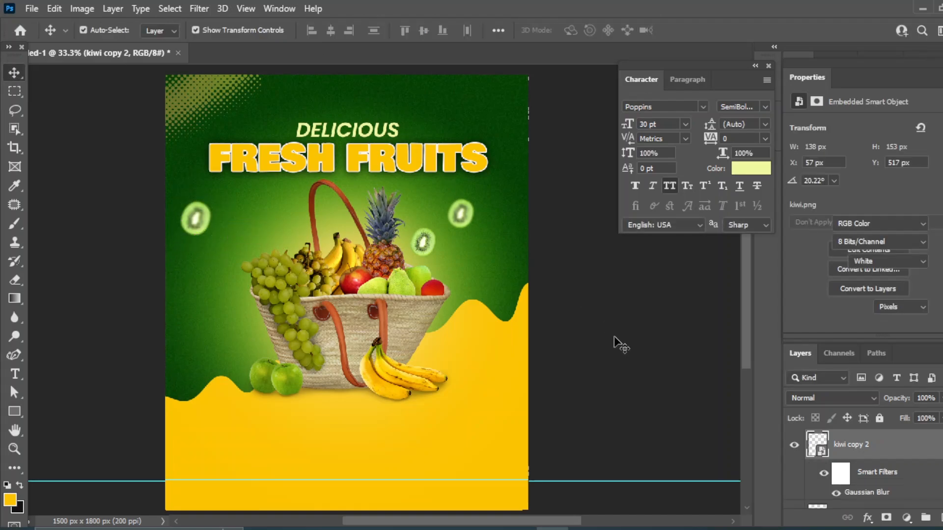
Select the strawberry image fruit1 in the fruit images folder
left_click(489, 529)
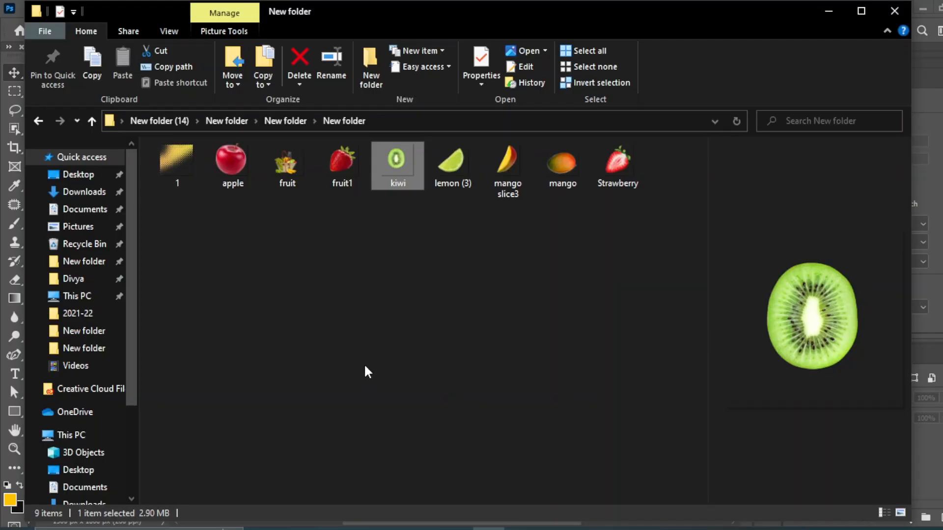
left_click(364, 363)
left_click(342, 166)
Place the strawberry, shrink it, and position it just right of FRESH FRUITS
left_click_drag(497, 470, 457, 138)
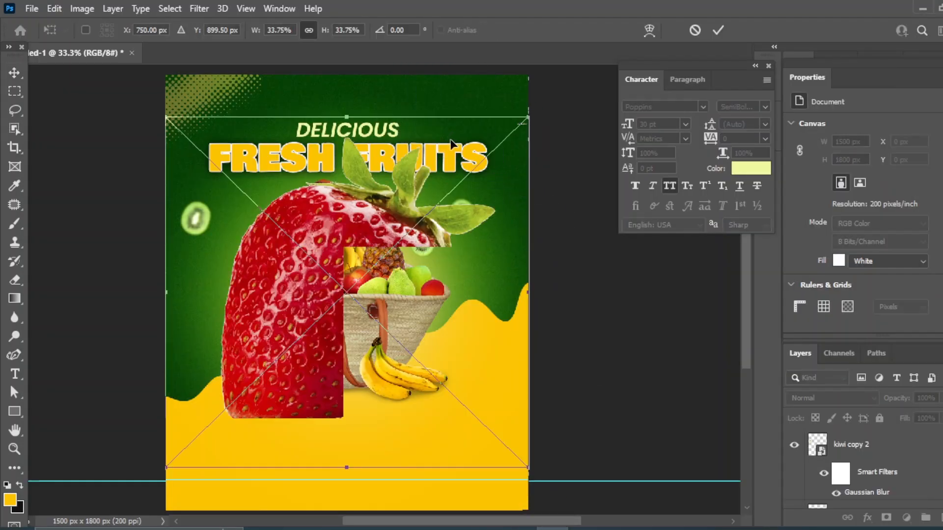
left_click_drag(166, 469, 512, 176)
left_click_drag(514, 139, 514, 144)
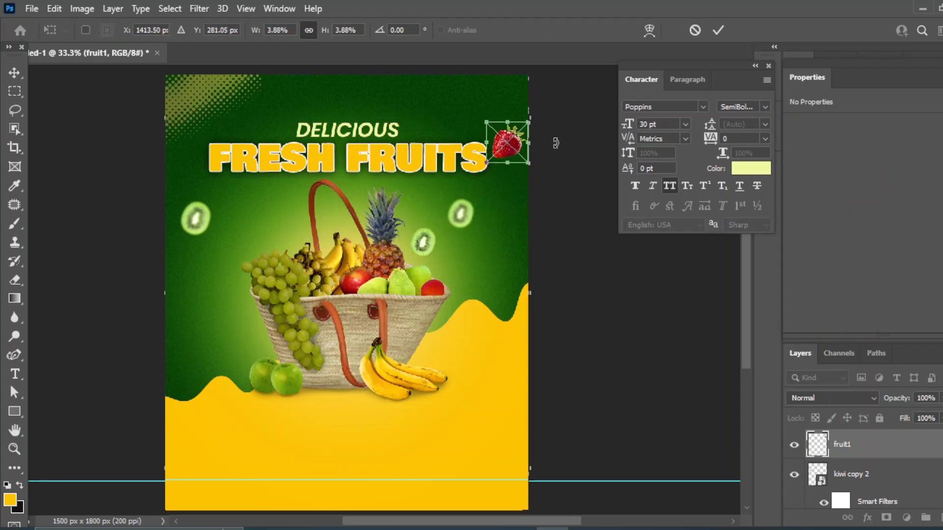
key("Left")
key("Left")
key("Left")
key("Down")
key("Down")
key("Down")
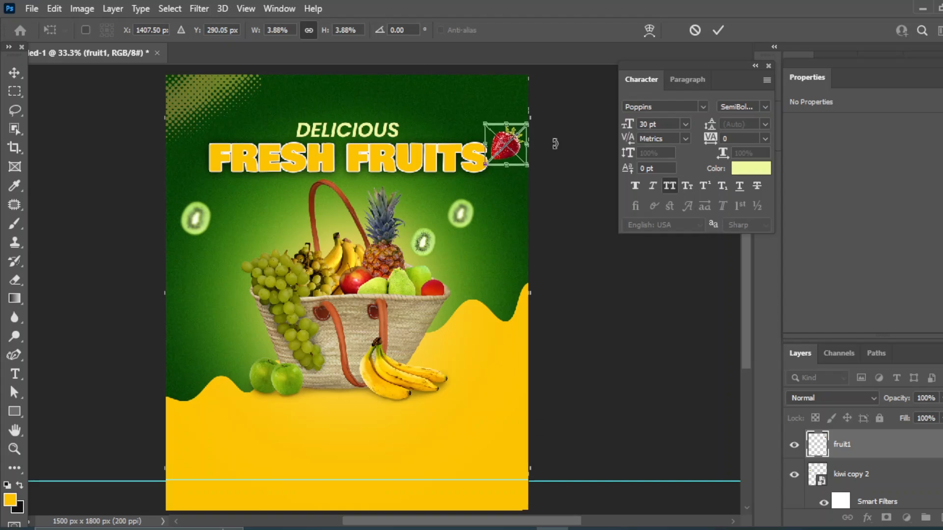
Soften the strawberry with a 2.3 px Gaussian blur and duplicate it
left_click(194, 10)
left_click(13, 71)
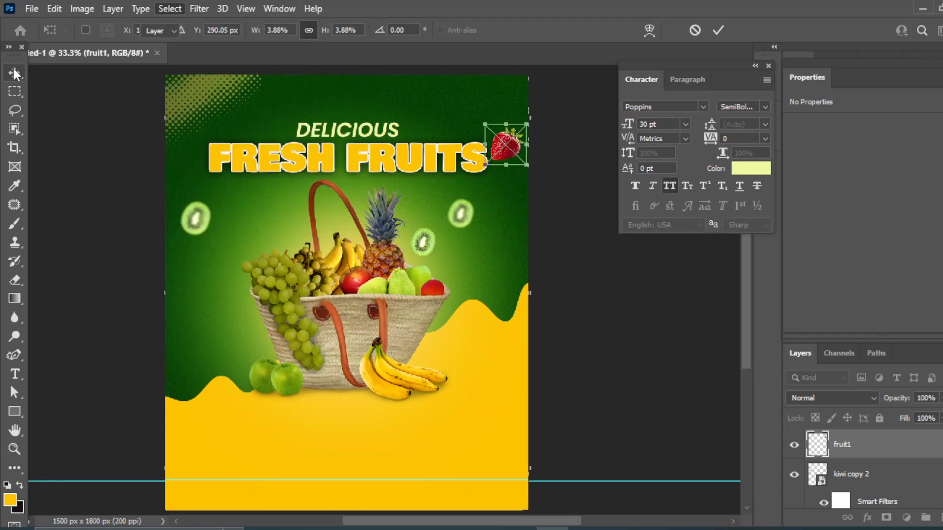
left_click(202, 11)
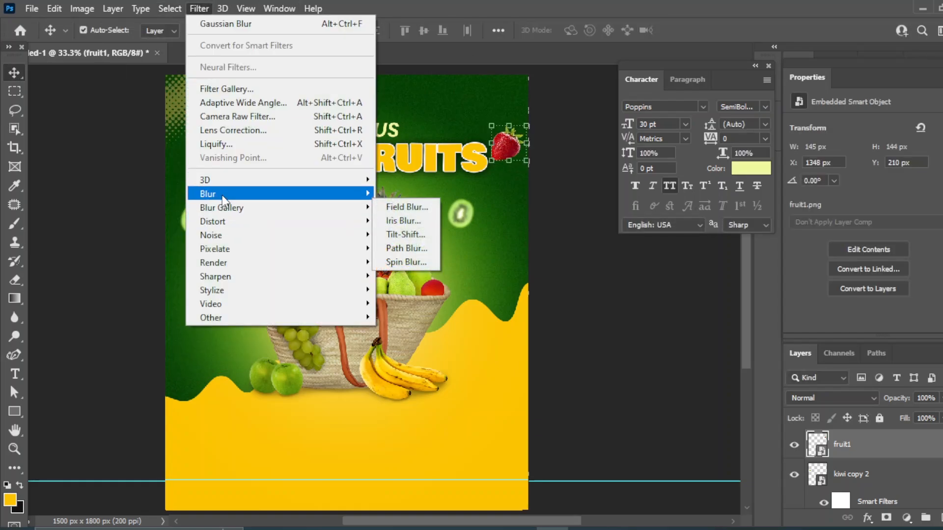
left_click(423, 250)
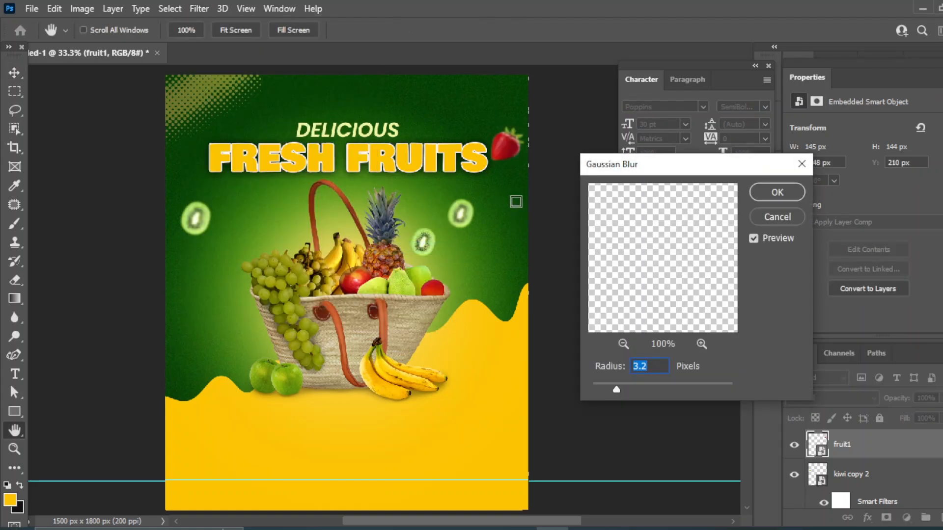
left_click_drag(619, 388, 609, 388)
left_click(777, 193)
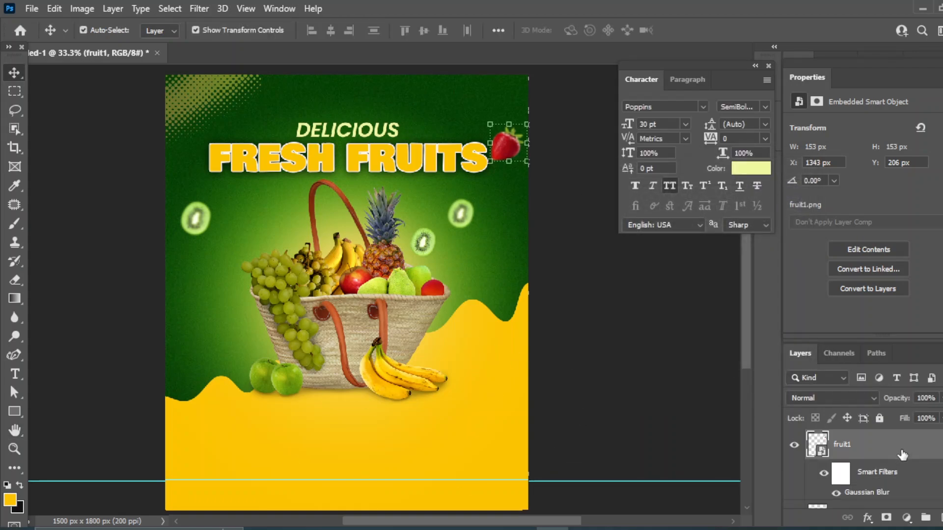
left_click_drag(903, 455, 926, 518)
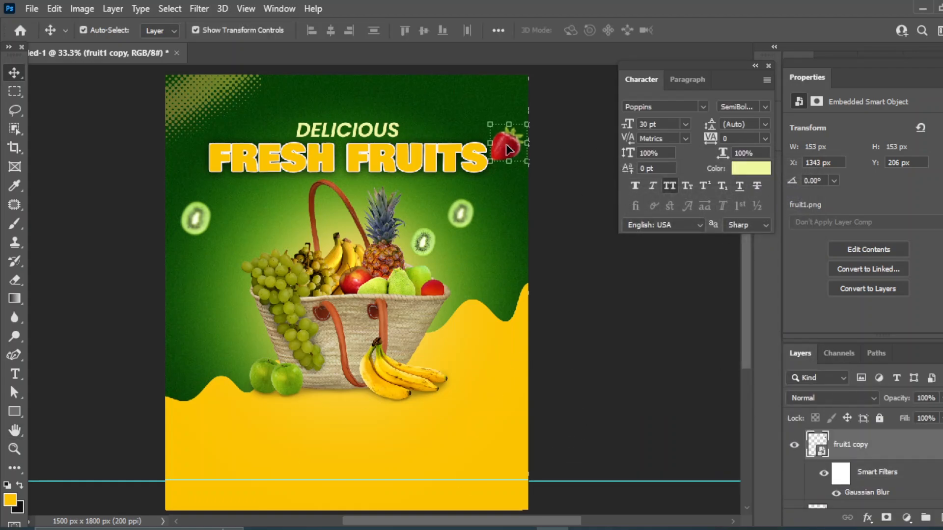
Move the strawberry copy left of FRESH, turn it on its side, and nudge it into place
left_click_drag(510, 150, 195, 154)
key("ctrl+t")
key("Return")
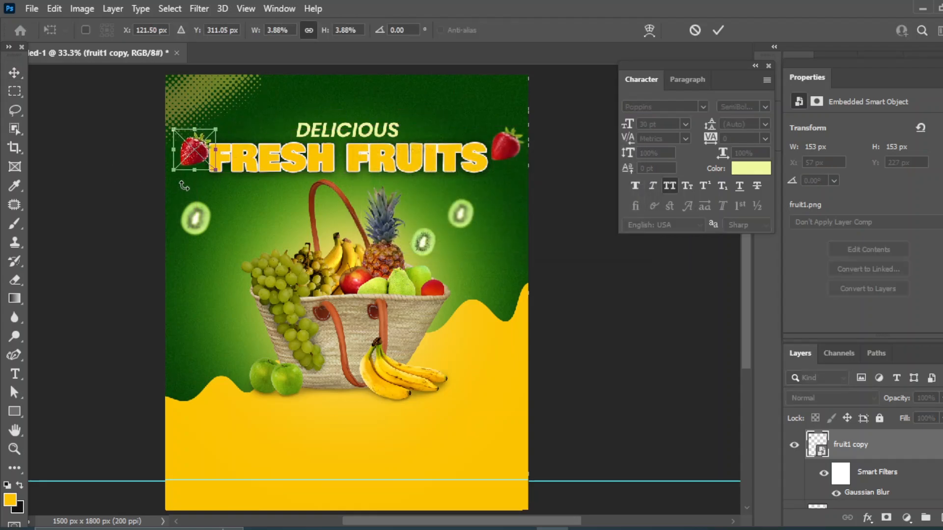
left_click_drag(174, 183, 229, 170)
left_click(14, 72)
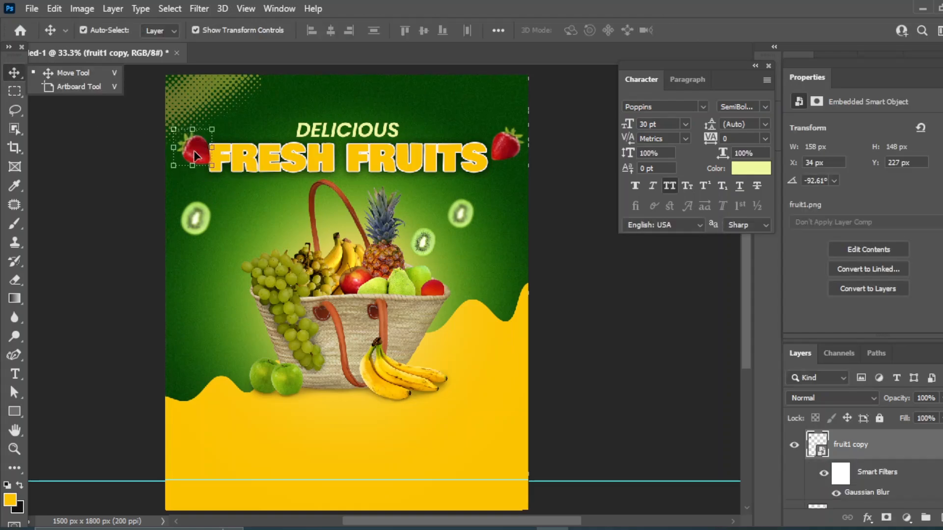
left_click(6, 75)
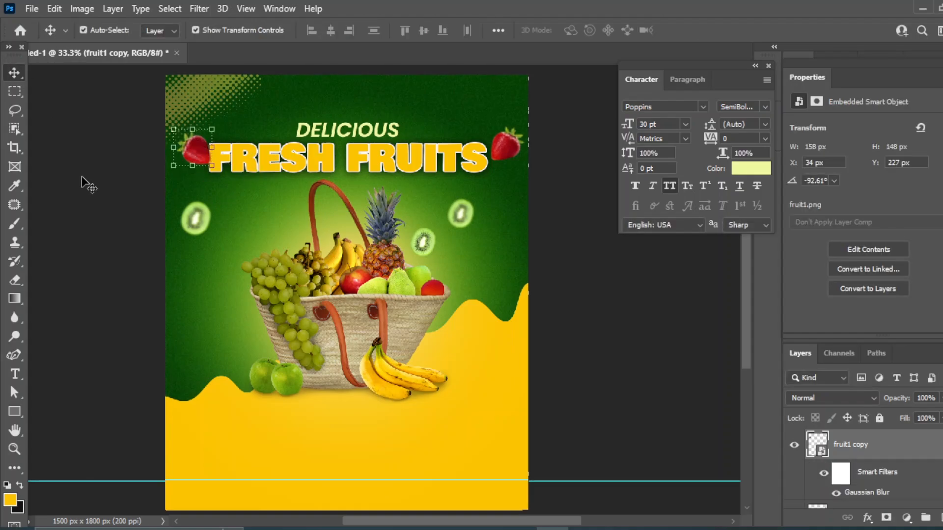
key("shift+Left")
key("shift+Left")
key("shift+Left")
key("shift+Up")
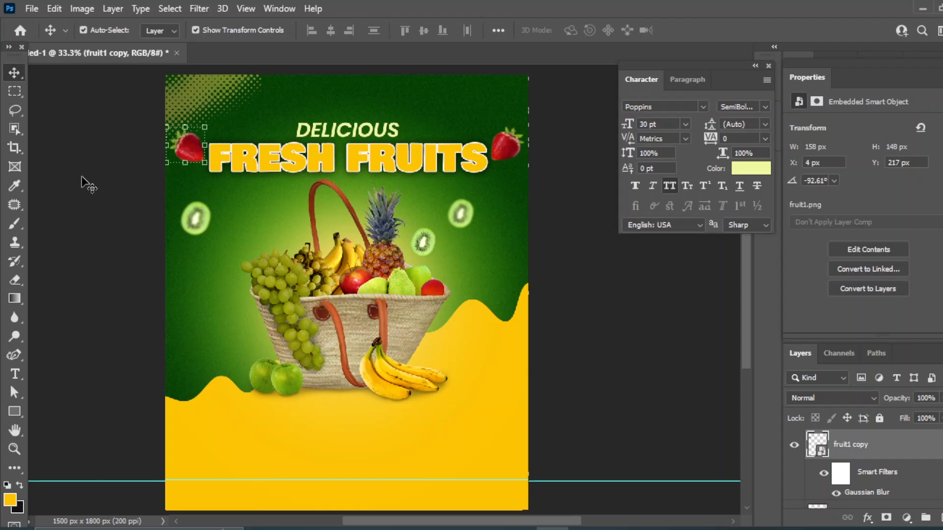
key("shift+Left")
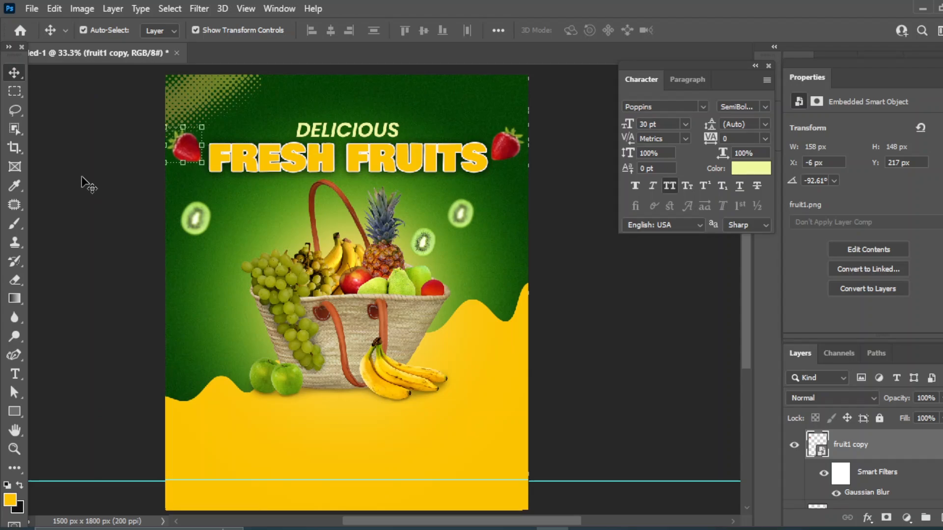
key("shift+Right")
Try right-aligning the strawberries and moving one beside DELICIOUS, undoing both changes
left_click(509, 148, "shift")
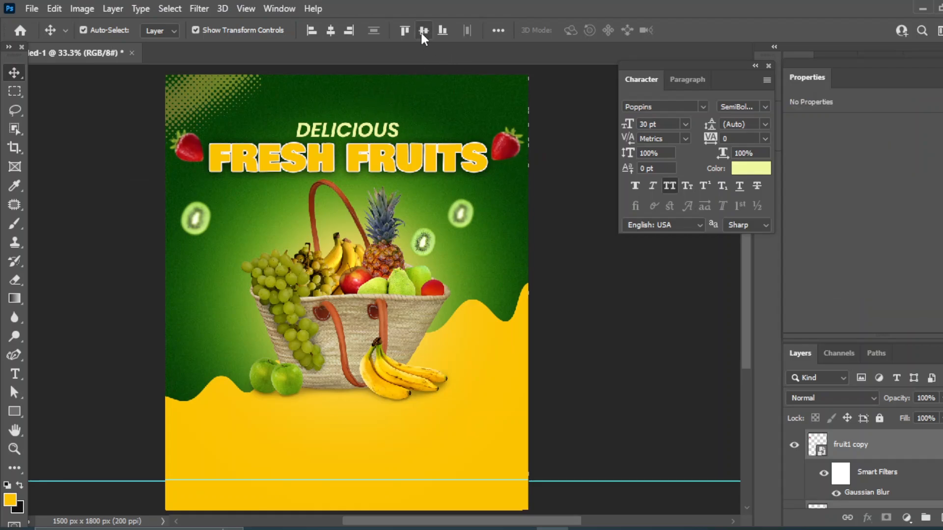
left_click(349, 31)
key("ctrl+z")
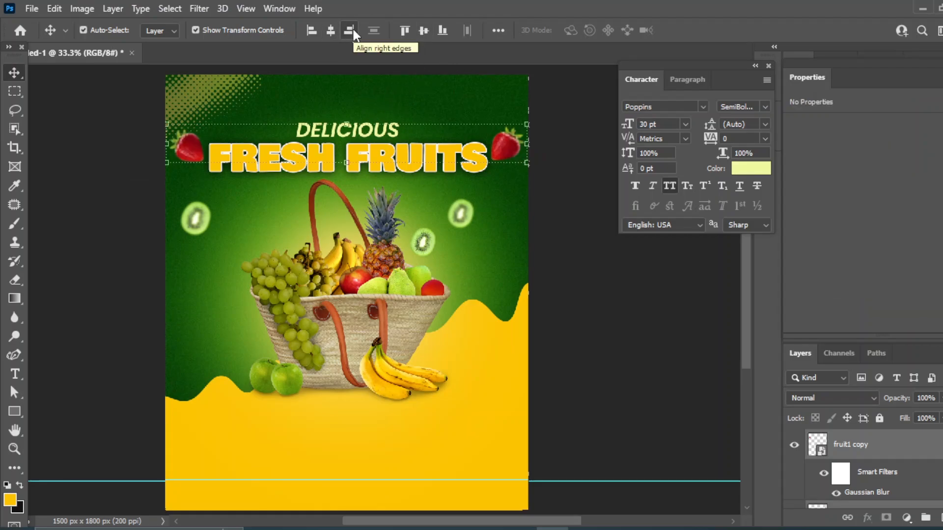
left_click(632, 331, "ctrl")
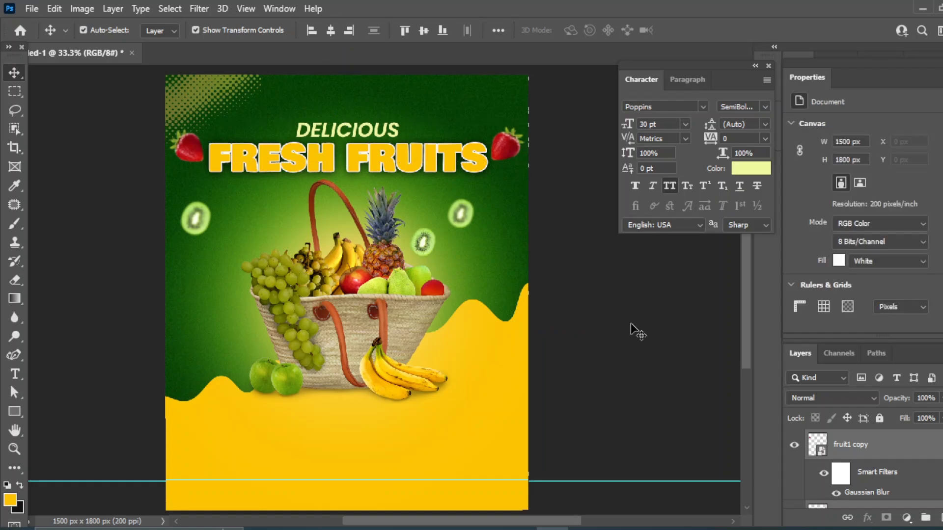
left_click(193, 156)
left_click(652, 372)
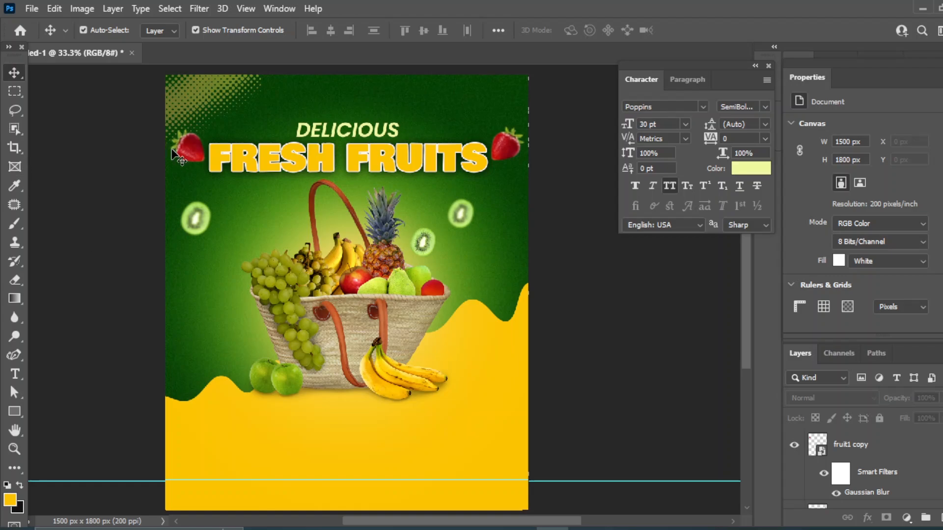
left_click_drag(174, 153, 257, 124)
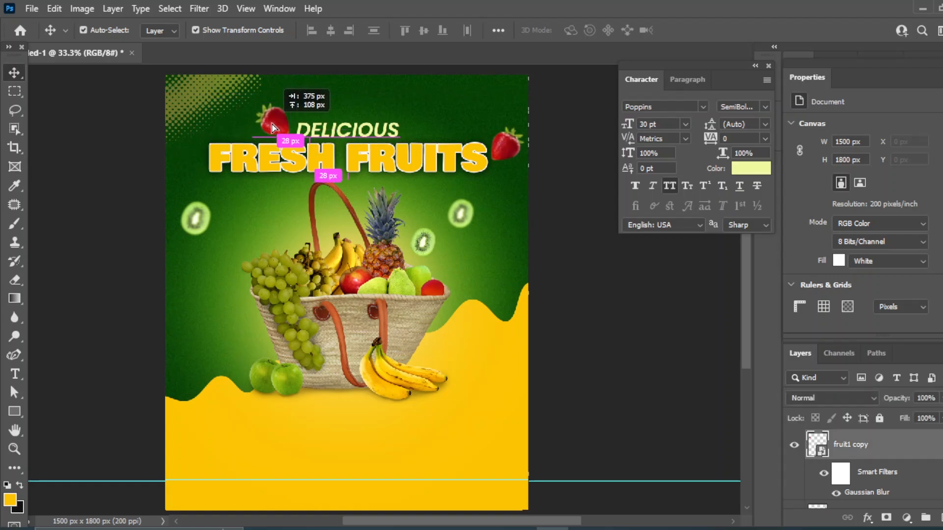
left_click(626, 352)
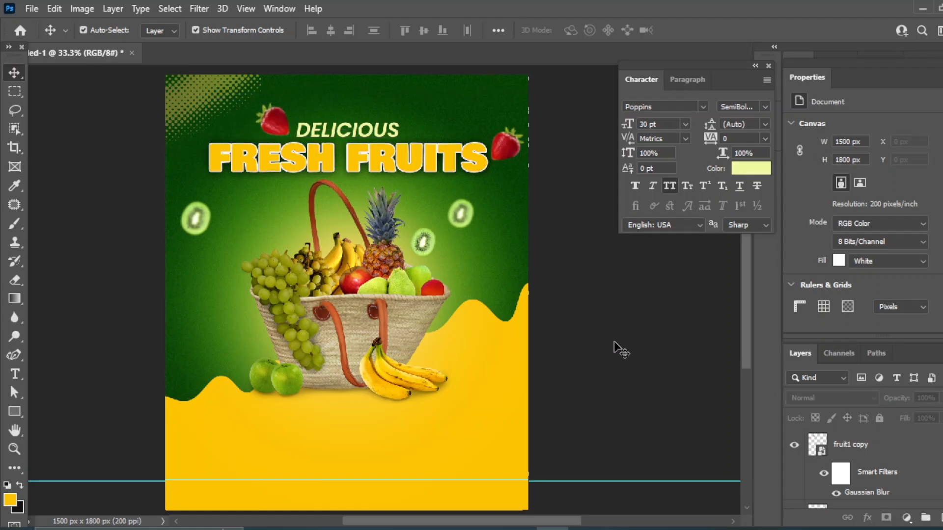
key("ctrl+z")
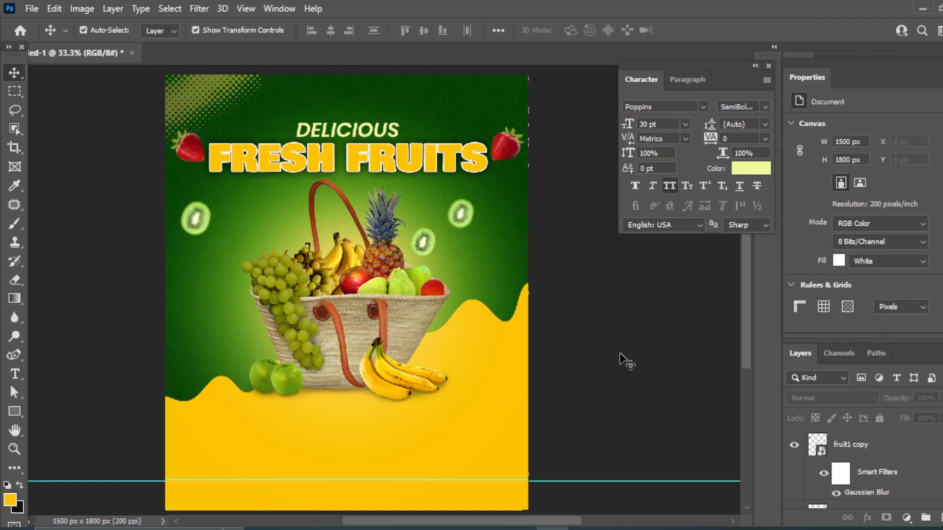
Drag the lemon (3) slice image from the fruit folder onto the poster
left_click(494, 482)
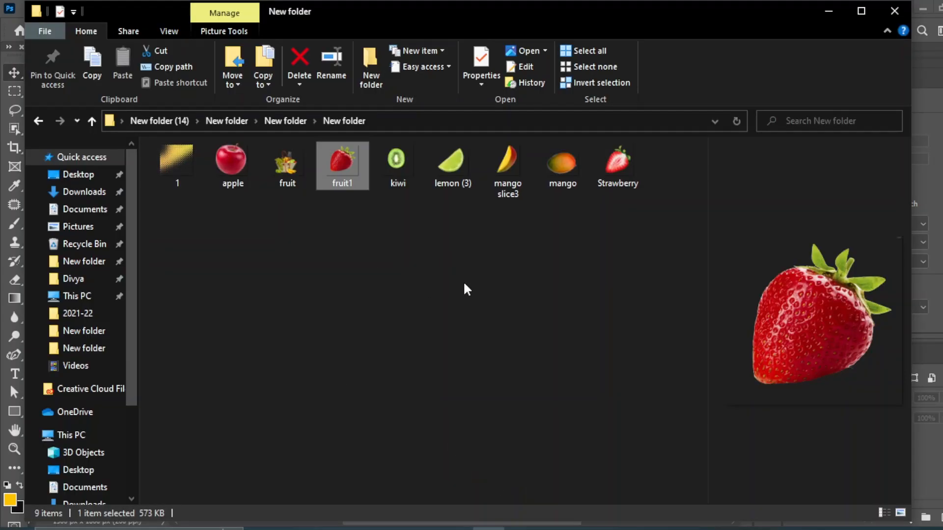
key("Right")
key("Right")
left_click_drag(545, 521, 219, 328)
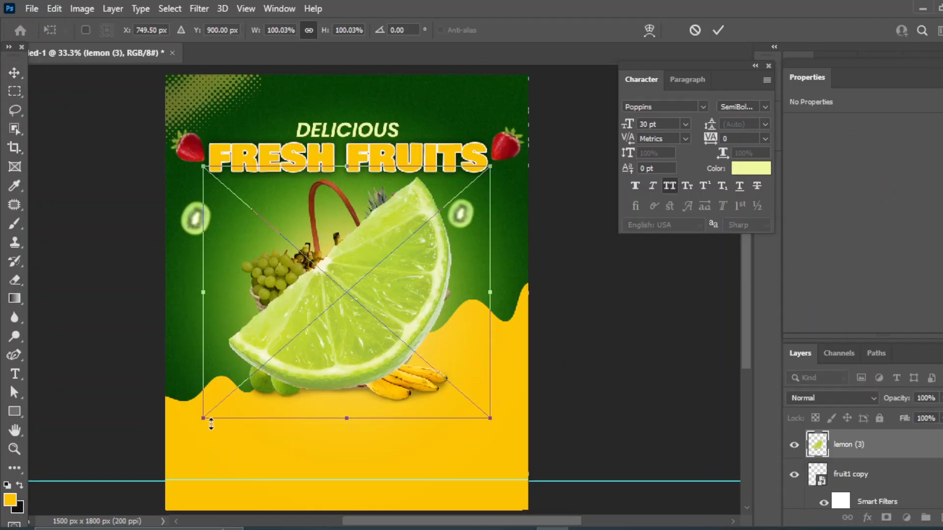
Shrink the placed lime slice and commit it left of the basket
left_click_drag(202, 418, 456, 244)
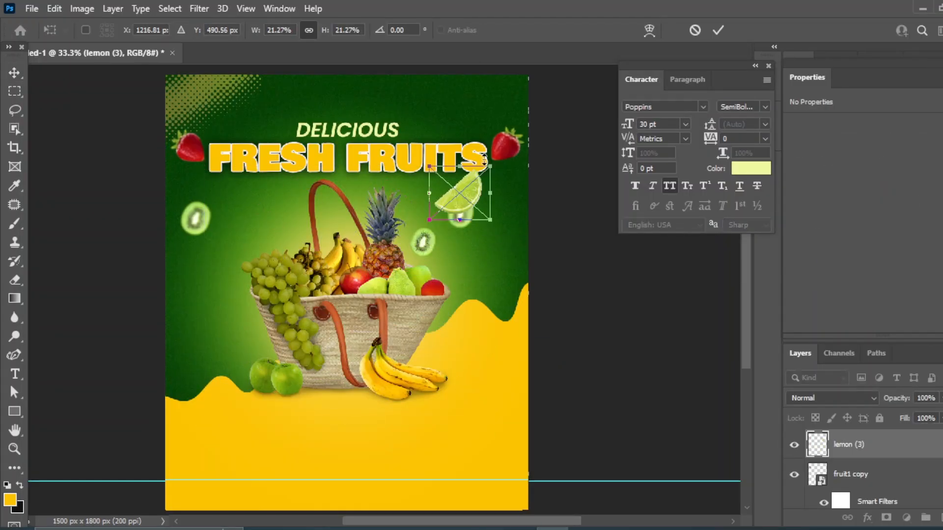
left_click_drag(465, 199, 371, 272)
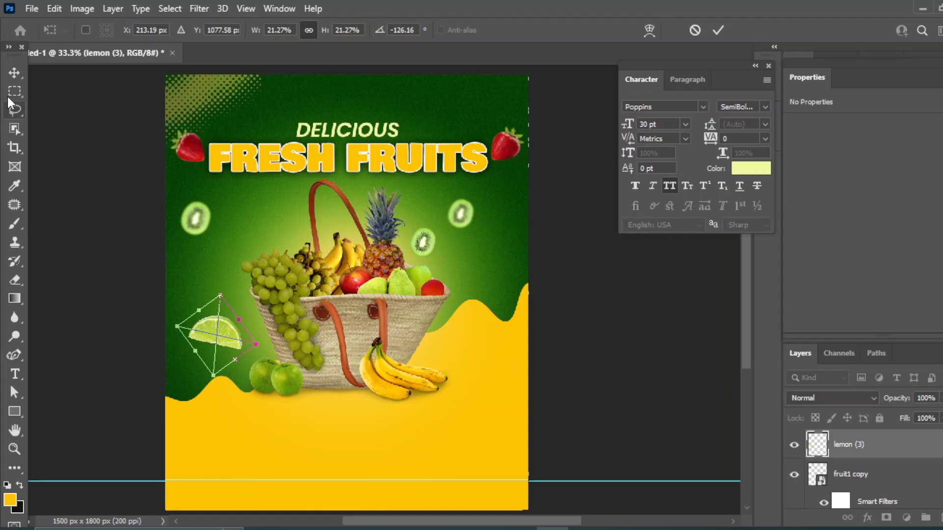
left_click_drag(213, 326, 503, 259)
key("Return")
Duplicate the lime slice, then shrink the copy and nudge it down at upper right
key("ctrl+j")
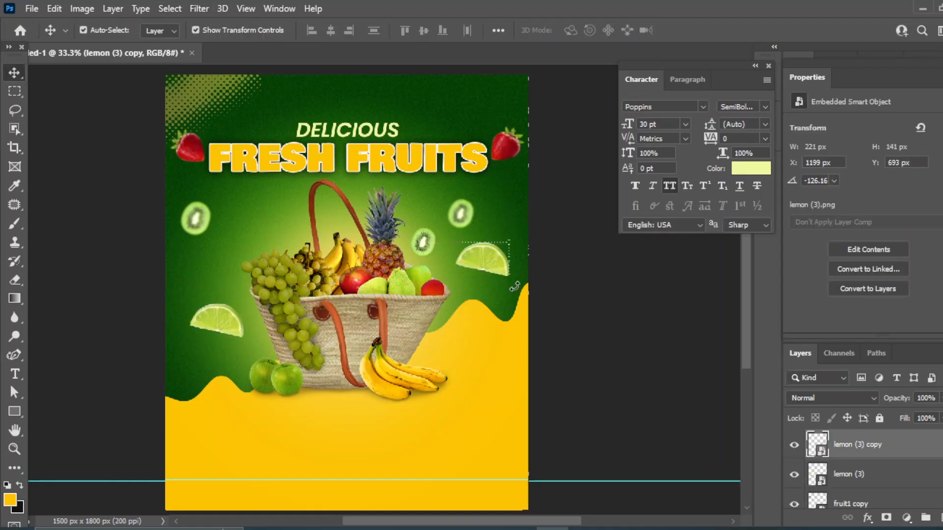
key("ctrl+t")
left_click_drag(520, 294, 524, 259)
right_click(14, 72)
left_click(94, 70)
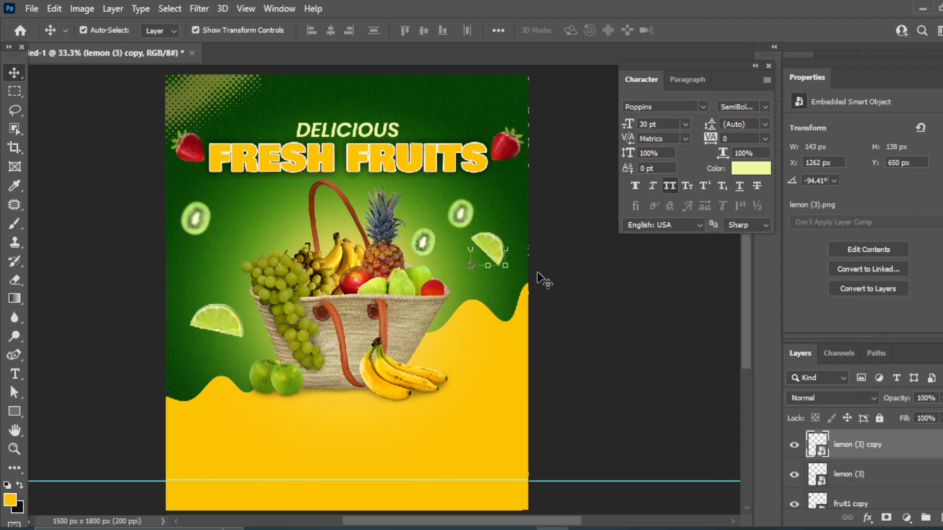
left_click(539, 273)
left_click(487, 240)
key("shift+Down")
key("shift+Down")
key("shift+Down")
key("shift+Down")
key("shift+Down")
key("shift+Down")
key("shift+Down")
key("shift+Down")
key("shift+Down")
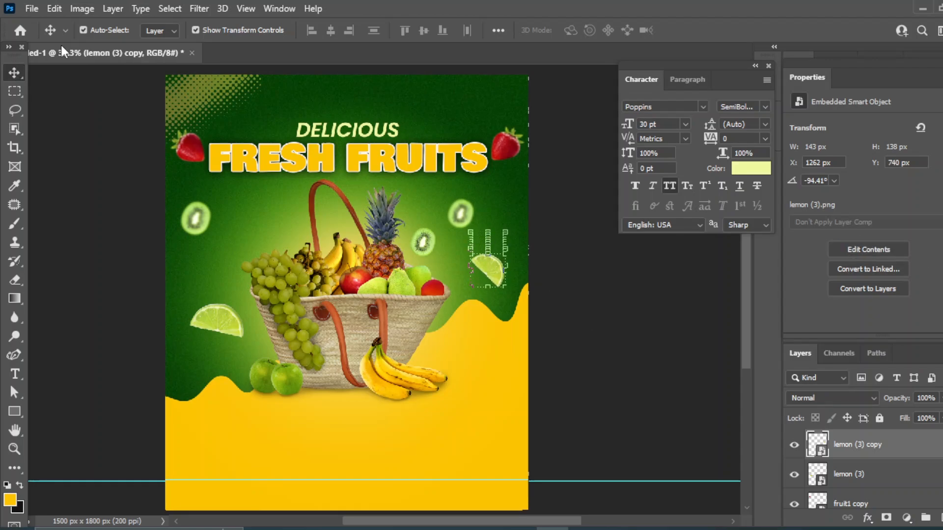
Apply a Gaussian Blur of about 2.8 px to the lime slice copy
left_click(199, 9)
mouse_move(206, 192)
left_click(418, 245)
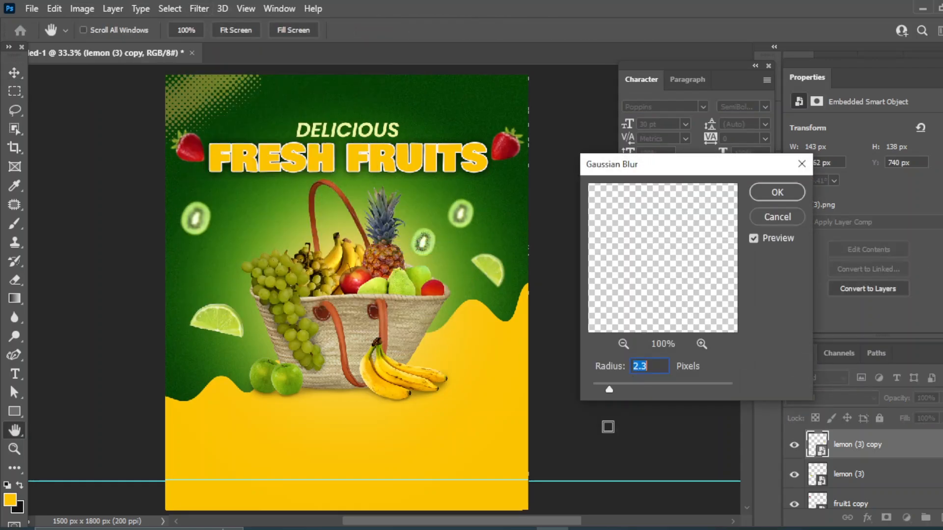
left_click_drag(609, 393, 614, 388)
left_click(776, 192)
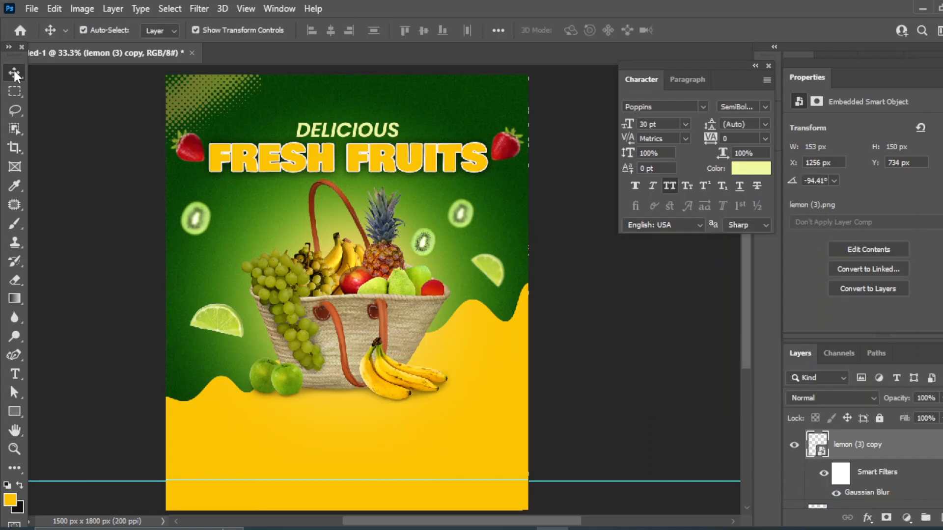
Bring the fruit images folder forward and drag the mango image onto the poster
left_click(629, 326)
left_click(573, 418)
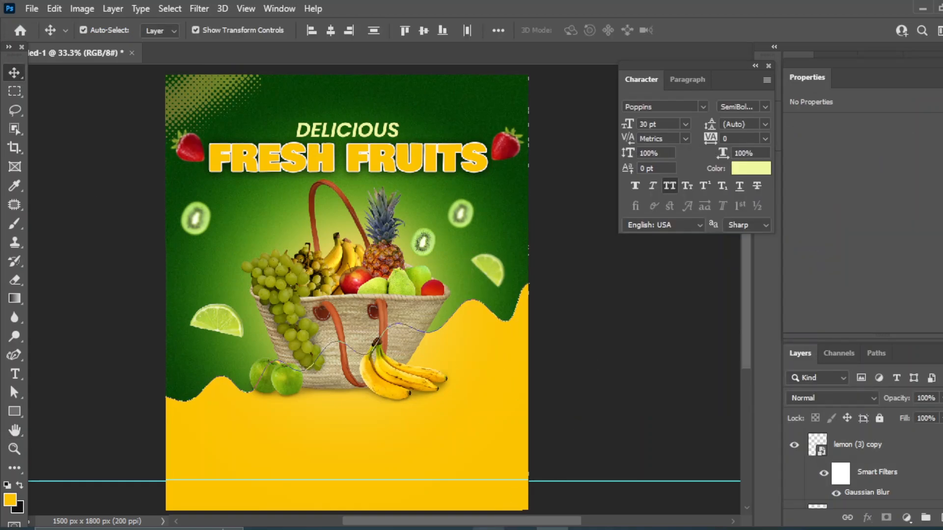
mouse_move(489, 528)
left_click(481, 476)
left_click(388, 371)
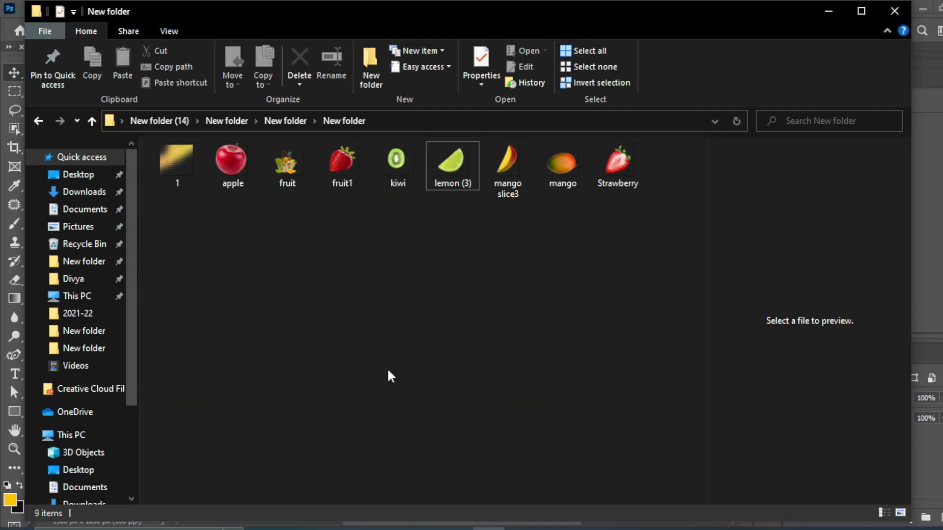
left_click_drag(571, 170, 375, 461)
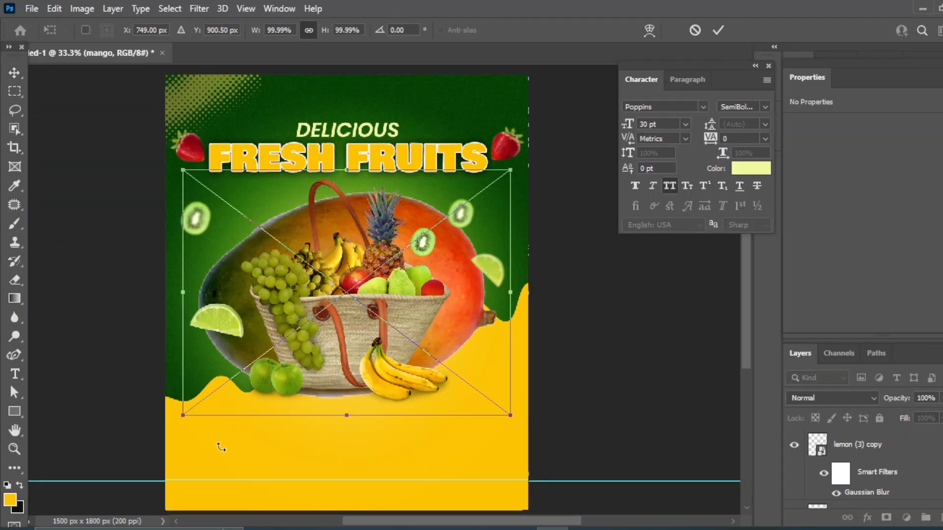
Scale the mango to about 32%, tilt it -41°, and rest it at the basket's lower right
left_click_drag(184, 414, 487, 313)
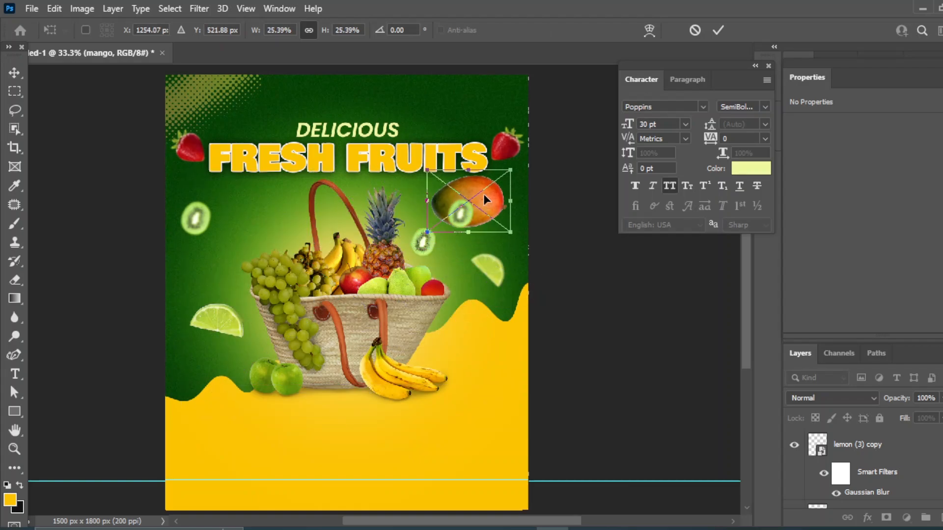
left_click_drag(475, 191, 451, 337)
left_click_drag(502, 362, 503, 336)
left_click_drag(456, 293, 509, 272)
left_click_drag(461, 314, 461, 319)
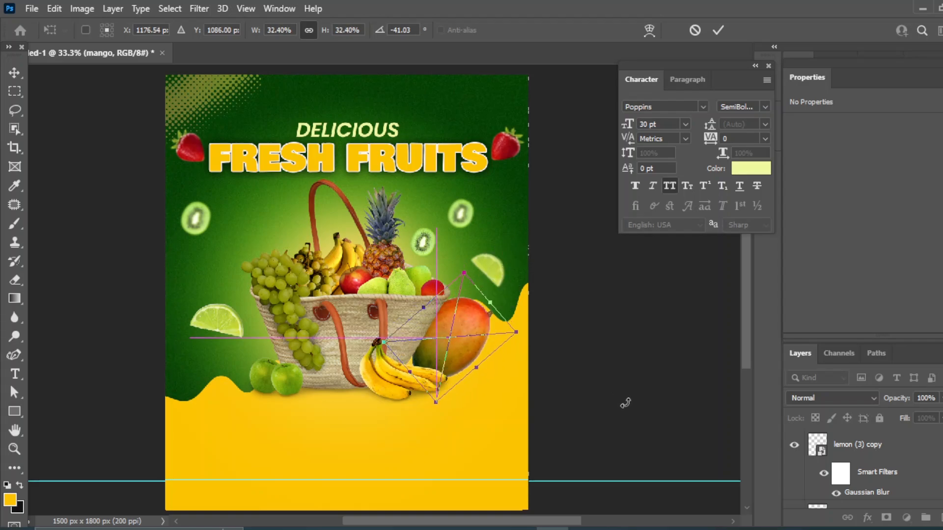
left_click(11, 74)
Scroll and drag an element on the canvas, then deselect the Shape 1 layer
left_click(605, 353)
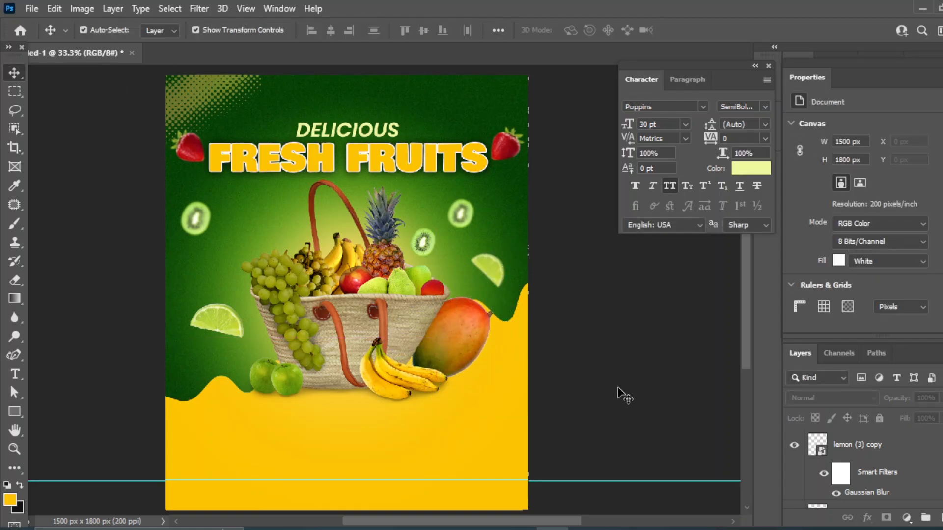
scroll(496, 324, "down", 4)
left_click(484, 325)
left_click_drag(360, 123, 357, 248)
left_click(668, 297)
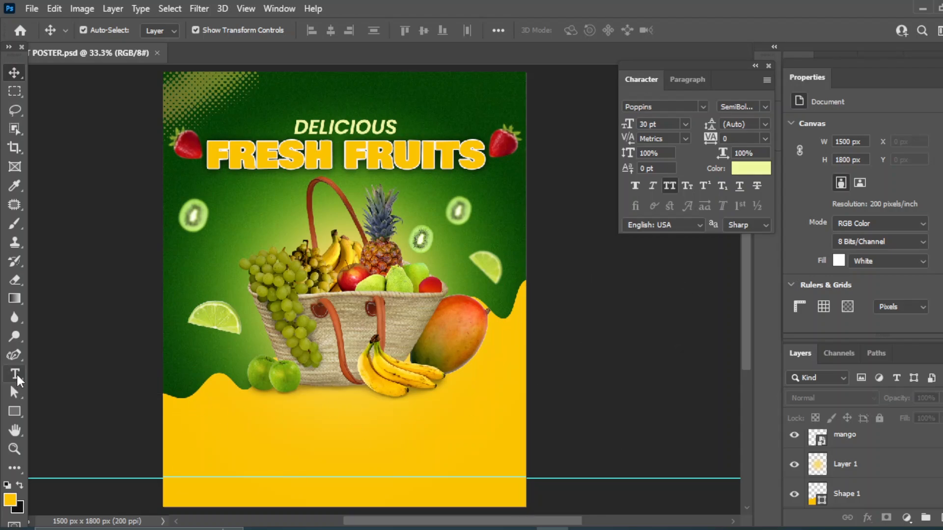
Add a '60%' text layer left of the basket with the Horizontal Type Tool
right_click(15, 374)
left_click(104, 376)
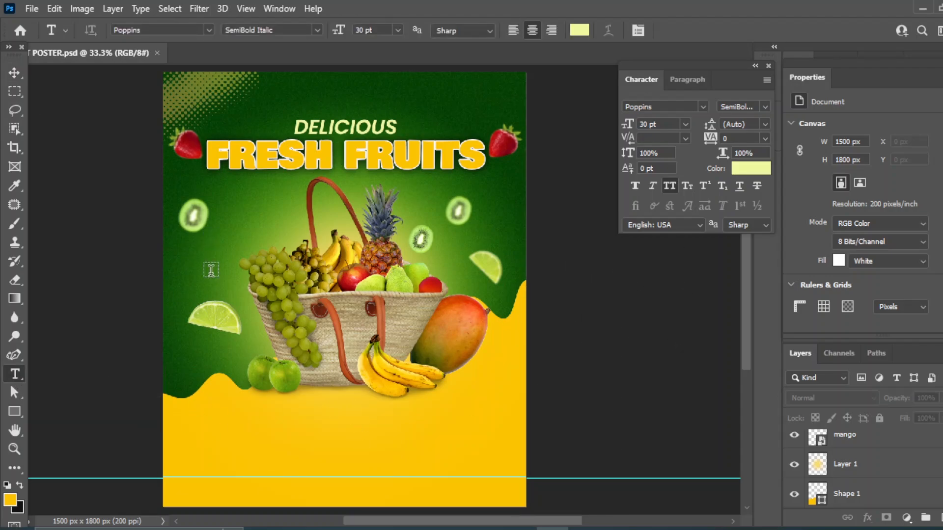
left_click(211, 271)
type("60")
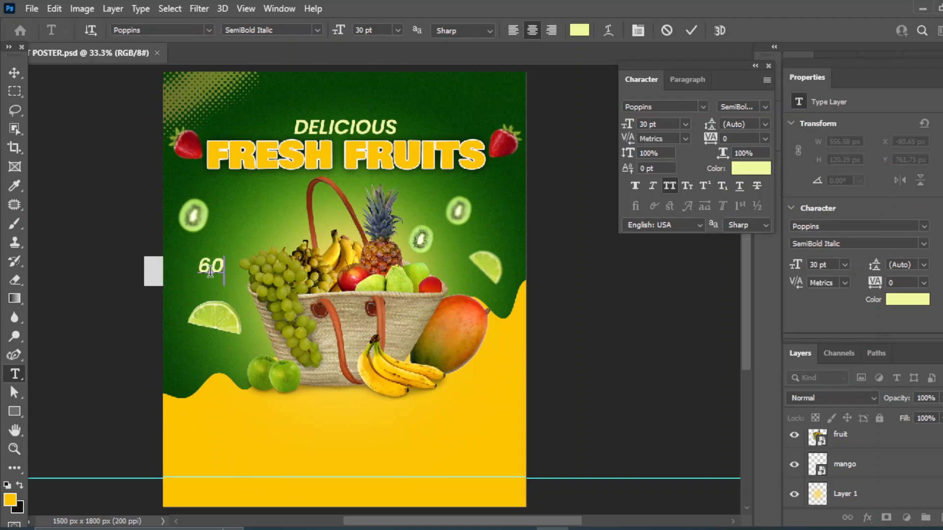
left_click(14, 73)
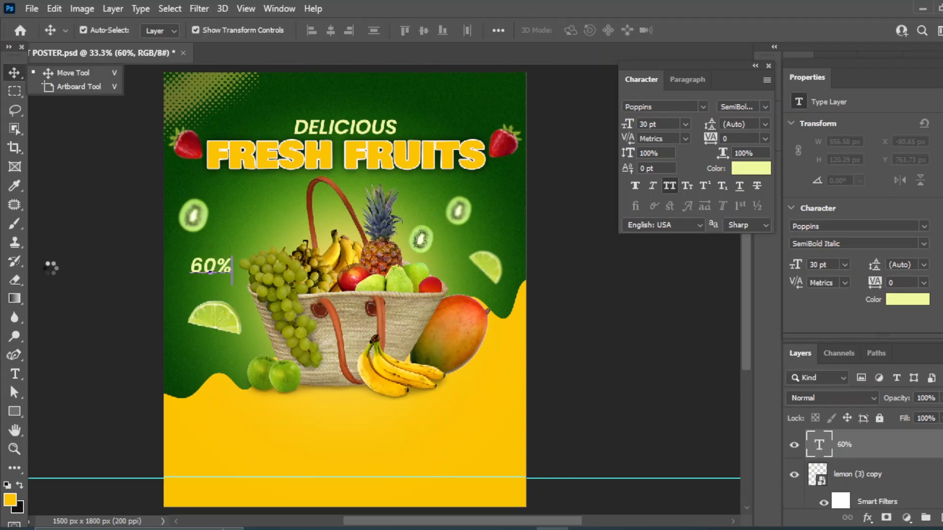
left_click(619, 322)
Add a 'DISCOUNT' text layer below the lime slice
left_click(13, 377)
left_click(93, 376)
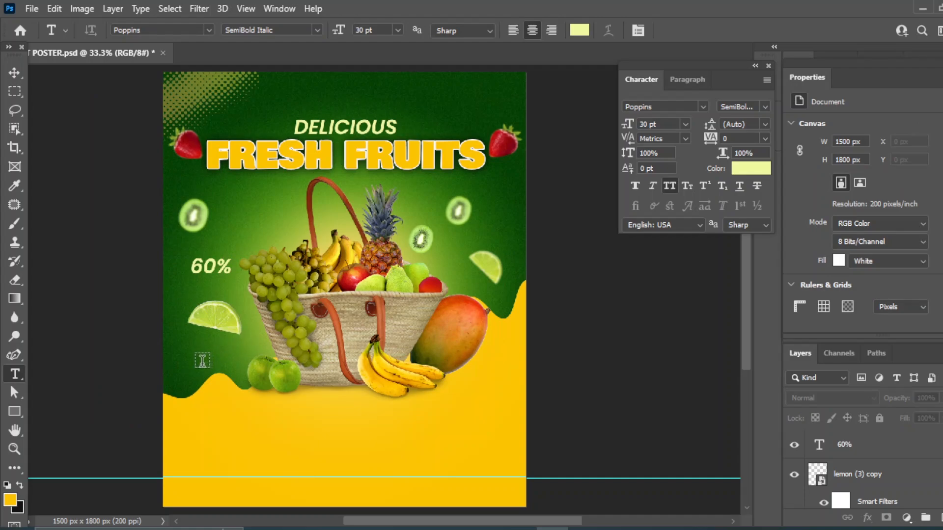
left_click(202, 360)
type("DIS")
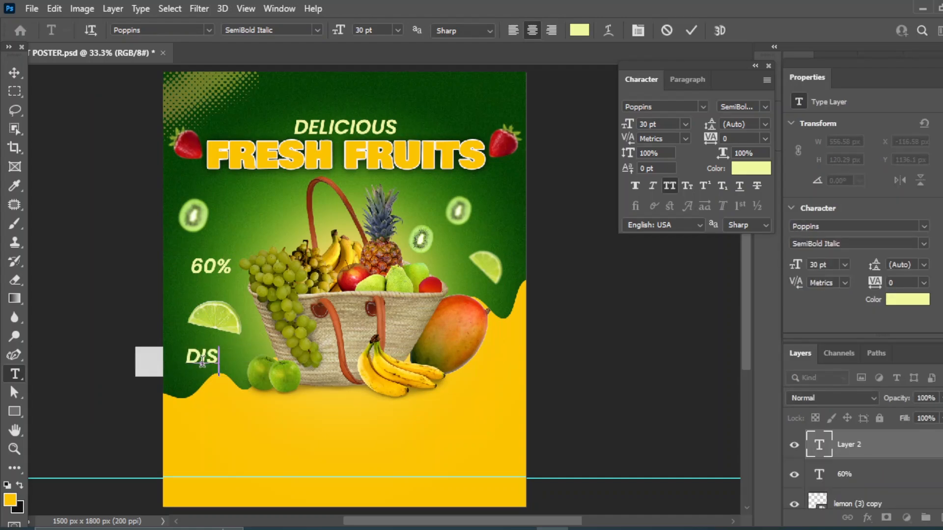
type("COUNT")
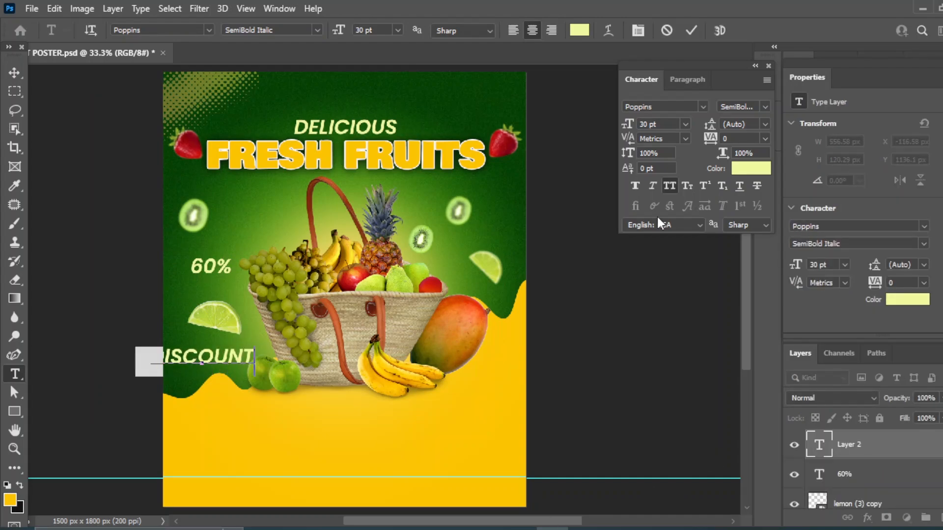
left_click(15, 72)
Sample dark green #044305 from the background as the 60% text colour
left_click(863, 479)
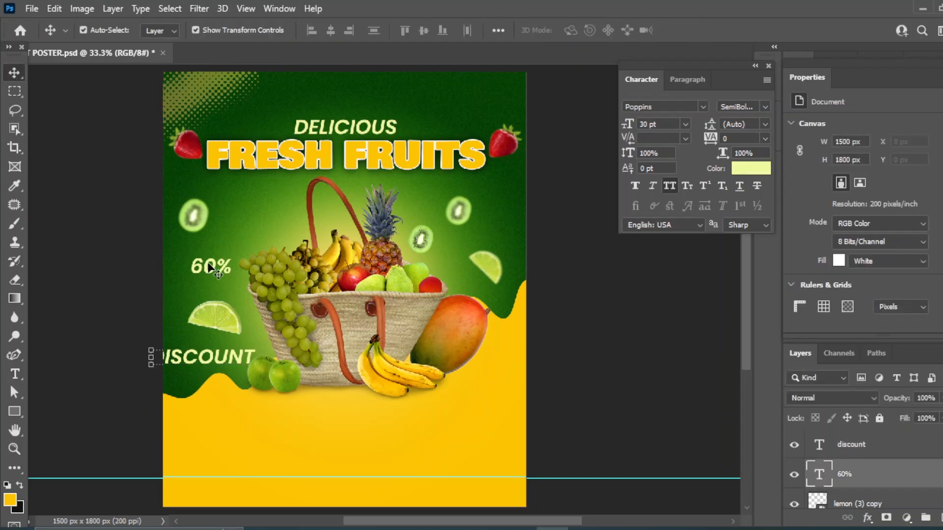
left_click(751, 168)
left_click(309, 80)
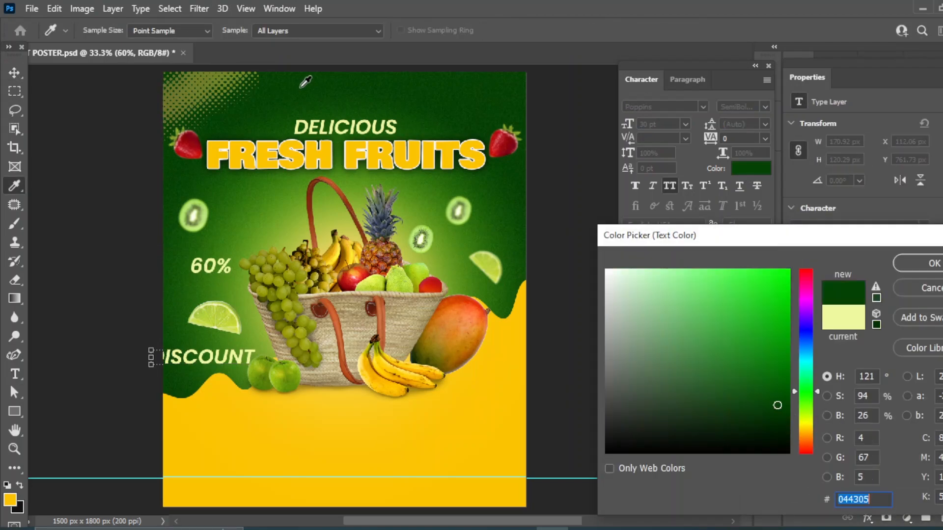
Apply the dark green to 60%, move it below the basket, and set it to 36 pt Black Italic
left_click(932, 263)
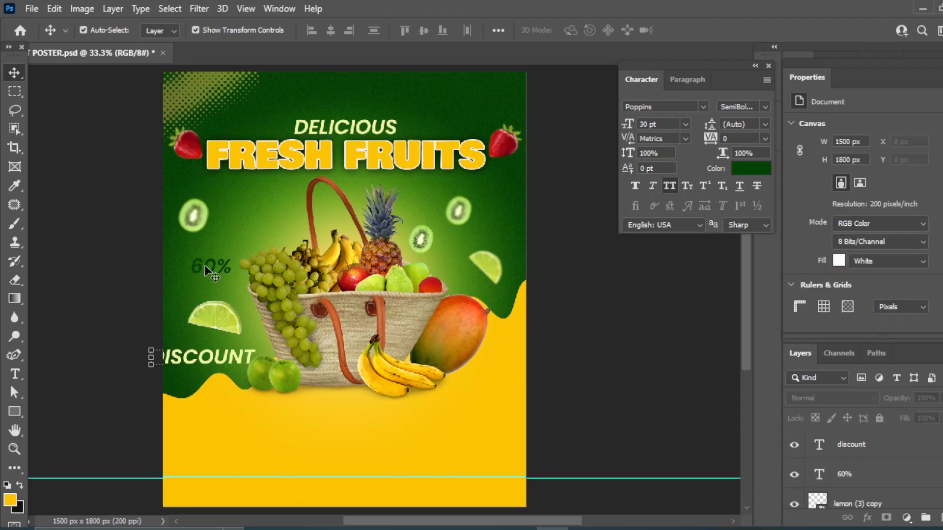
left_click_drag(205, 264, 327, 413)
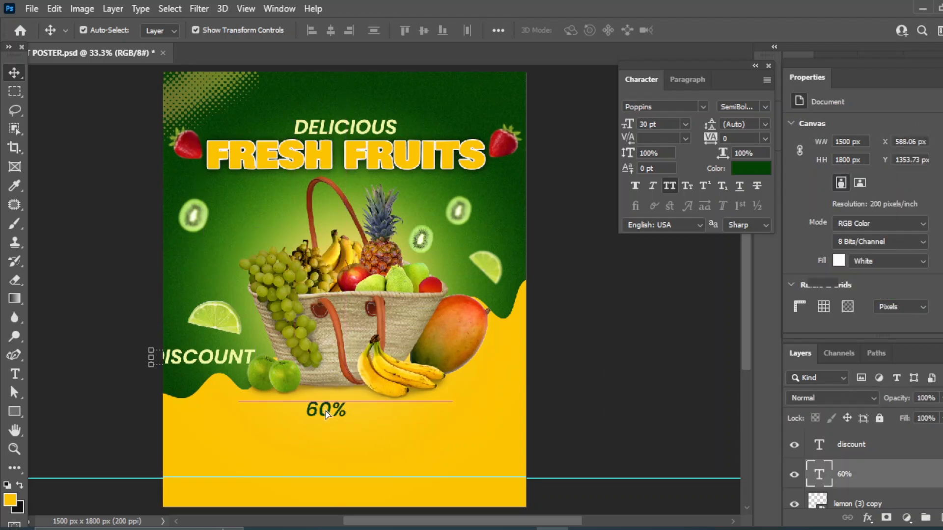
left_click(685, 124)
left_click(658, 274)
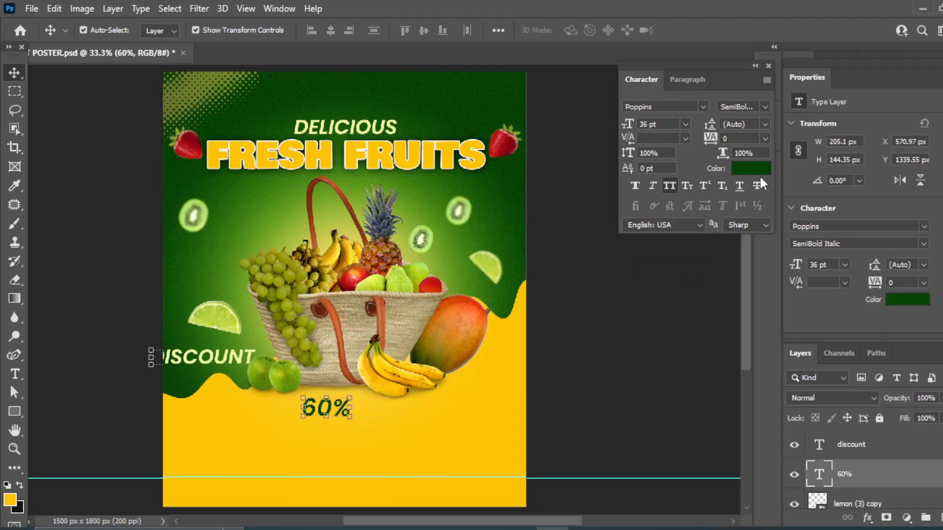
left_click(765, 107)
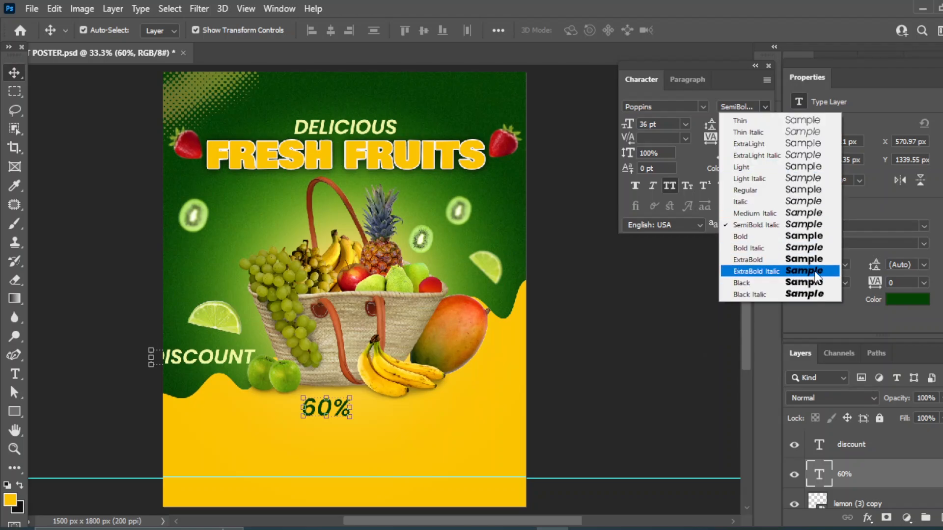
left_click(807, 294)
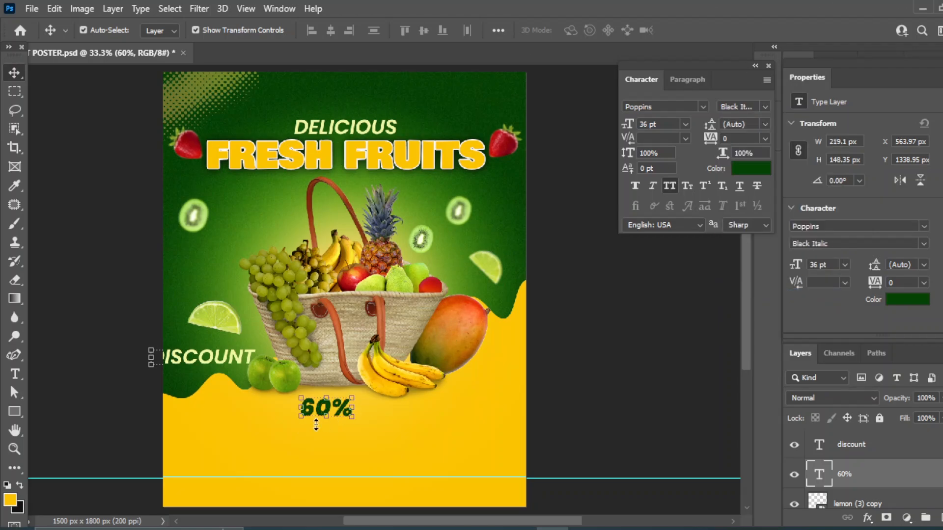
Scale the 60% text to about 146% and centre it horizontally on the background
left_click_drag(300, 420, 325, 411)
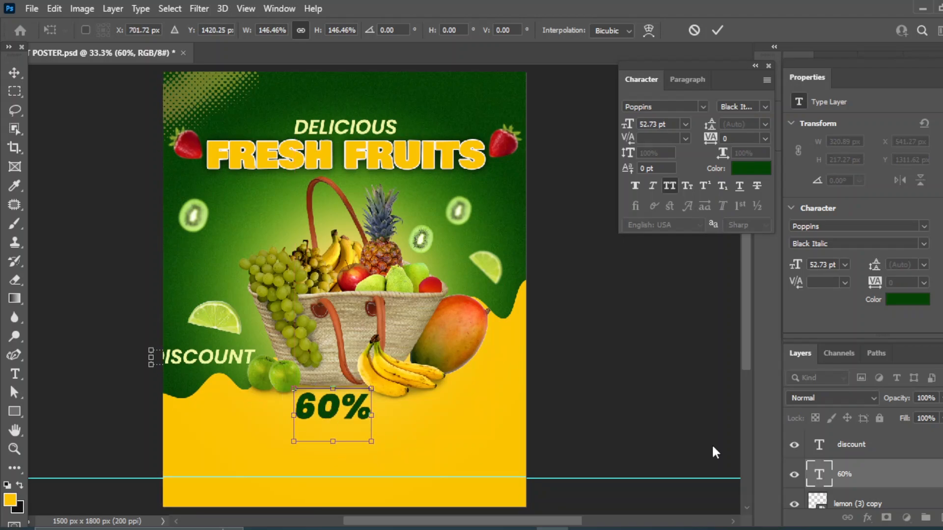
scroll(862, 472, "down", 3)
scroll(862, 462, "up", 2)
left_click(858, 453)
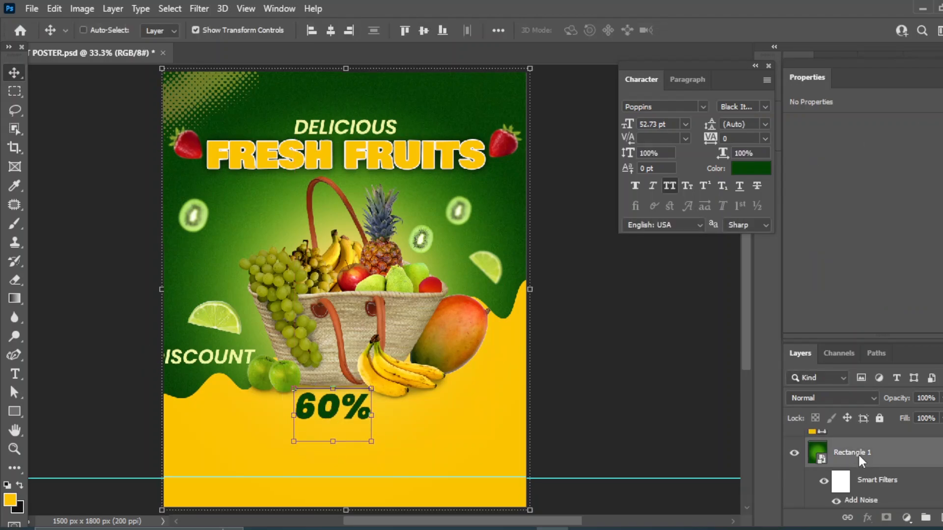
left_click(330, 30)
Nudge 60% slightly lower and move DISCOUNT to the centre beneath it
left_click(574, 293)
left_click(337, 403)
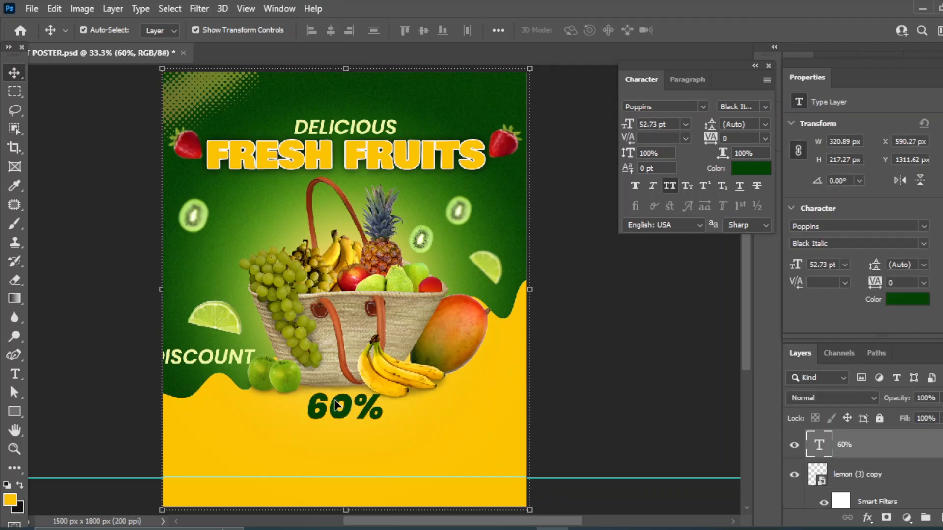
left_click_drag(335, 401, 336, 404)
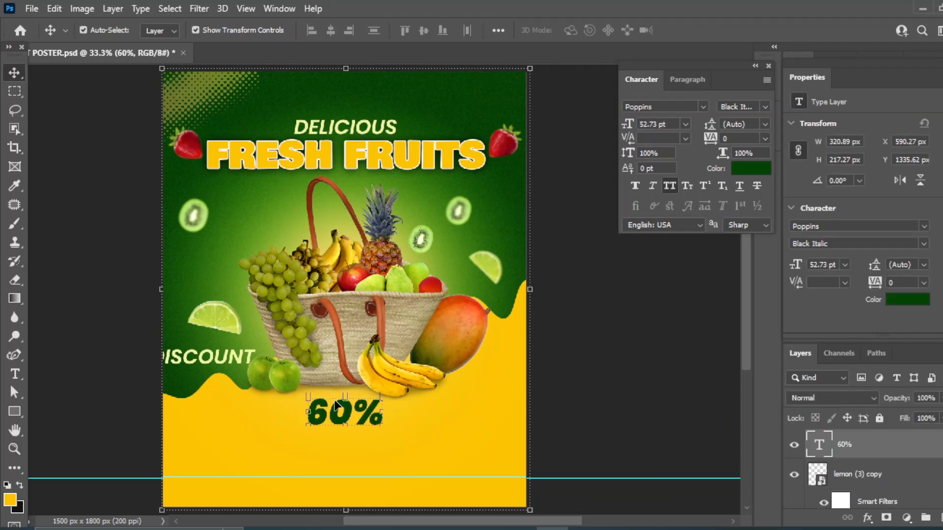
left_click(599, 393)
left_click_drag(179, 364, 332, 438)
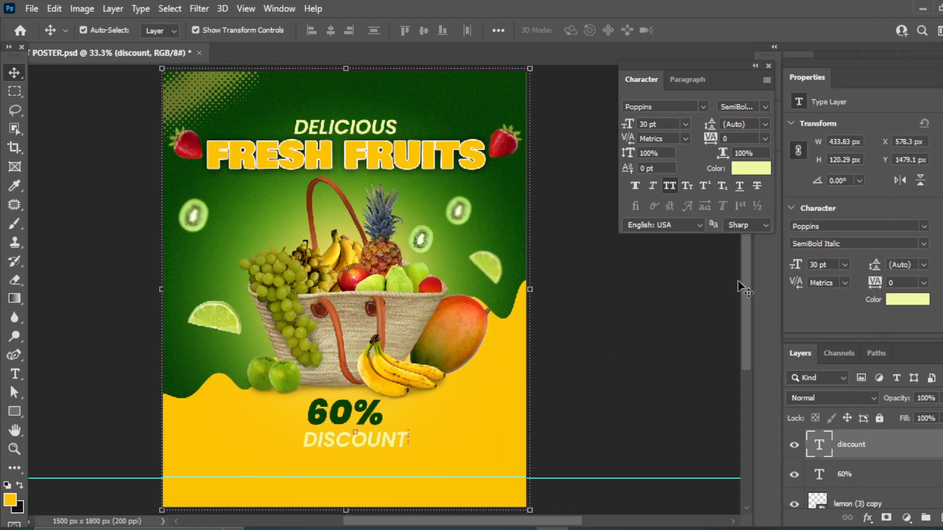
Make DISCOUNT dark green #083f06 at 16 pt and move it just below the 60%
left_click(744, 167)
left_click(452, 96)
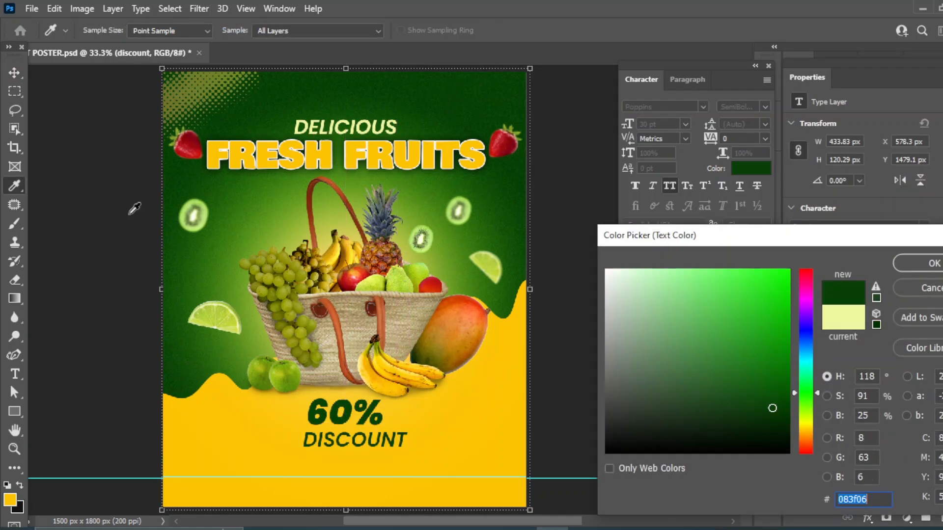
left_click(918, 265)
left_click(686, 124)
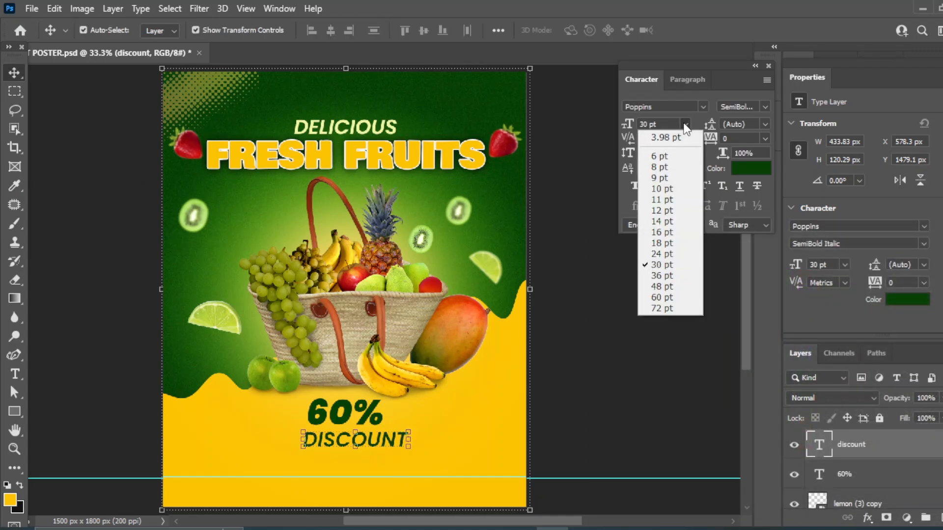
left_click(669, 235)
mouse_move(323, 442)
left_mouse_down()
mouse_move(347, 393)
mouse_move(330, 439)
left_mouse_up()
left_click(842, 475, "shift")
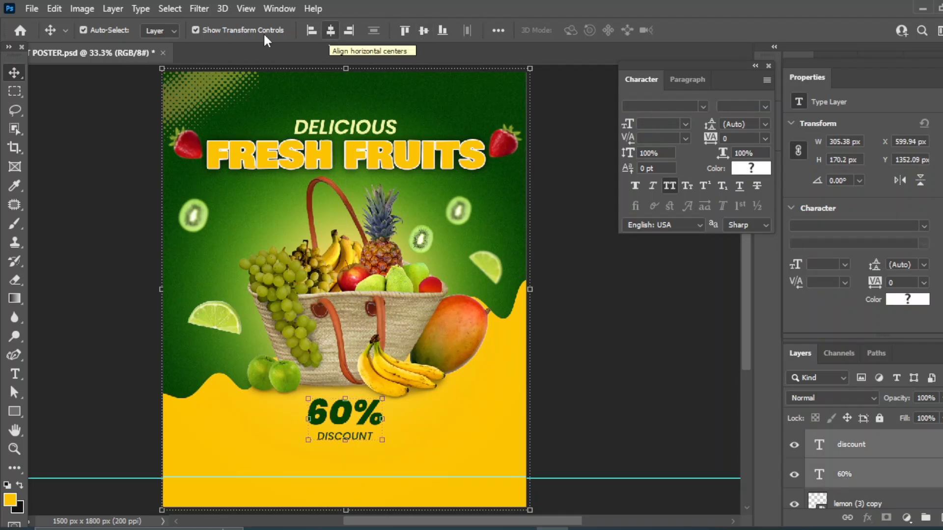
left_click(622, 363)
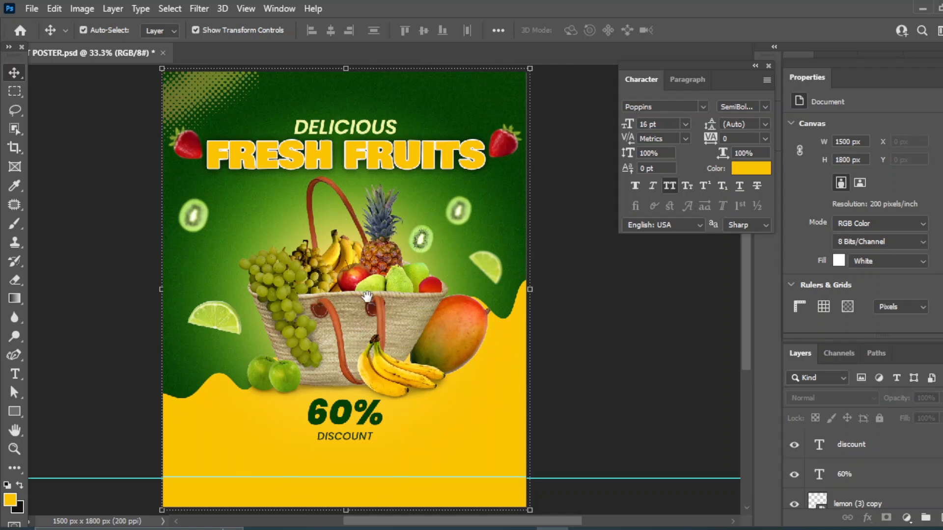
Zoom to 50% and draw a 383 × 156 px rectangle over the 60% text
left_click_drag(367, 296, 372, 242)
key("ctrl+plus")
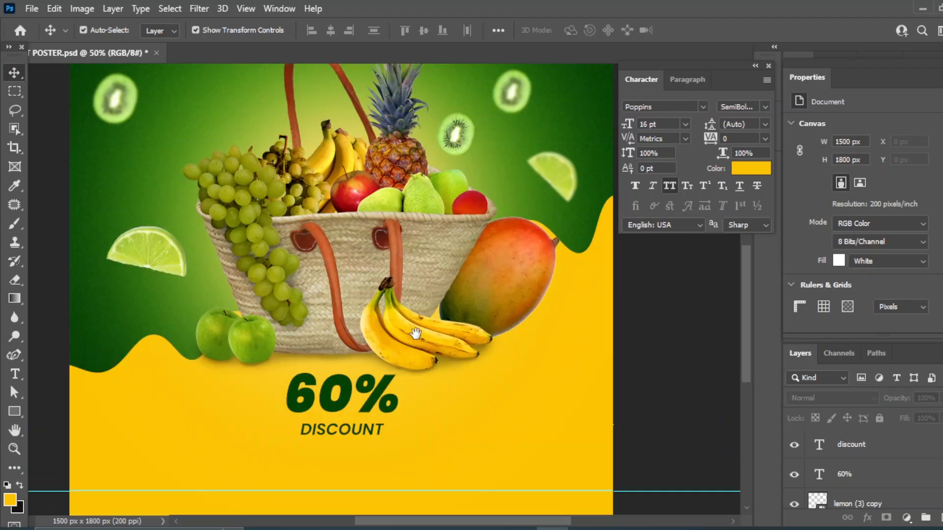
left_click_drag(416, 334, 423, 281)
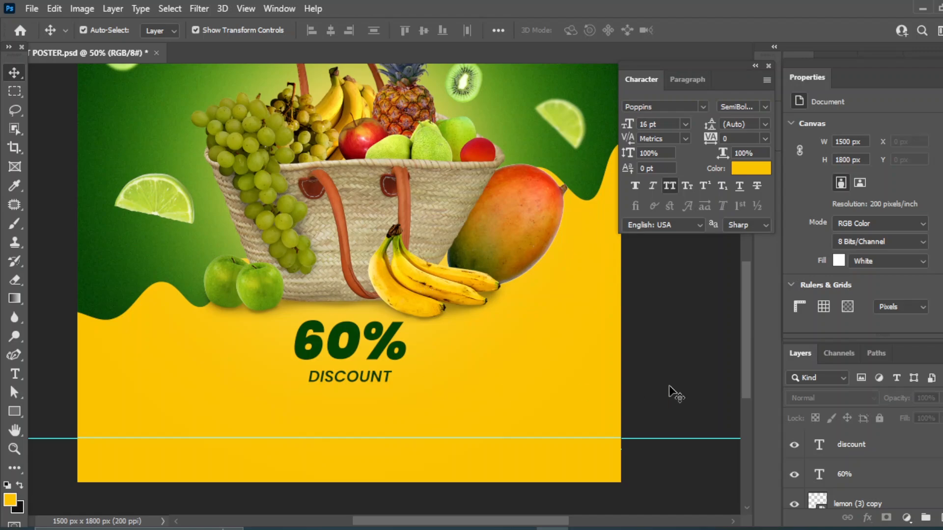
left_click_drag(14, 412, 74, 415)
left_click_drag(276, 311, 415, 367)
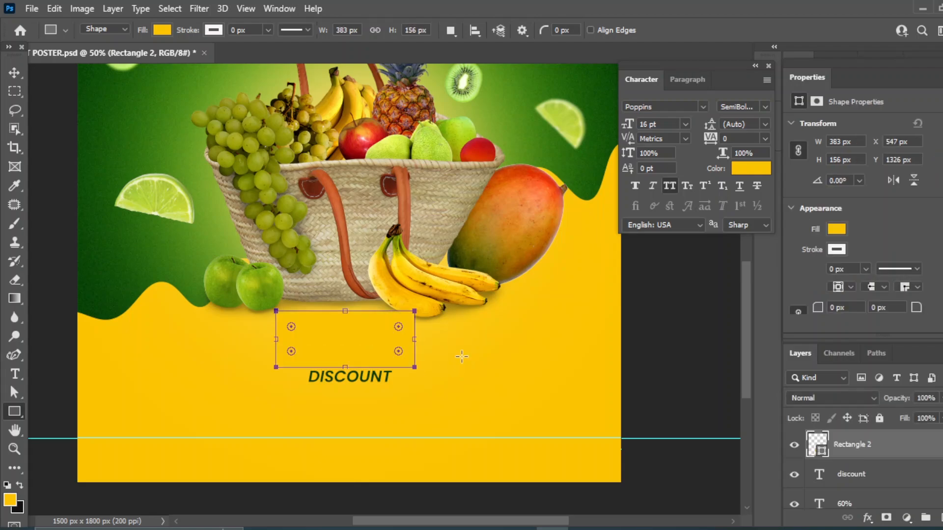
Fill the new rectangle with dark green #054714
double_click(817, 444)
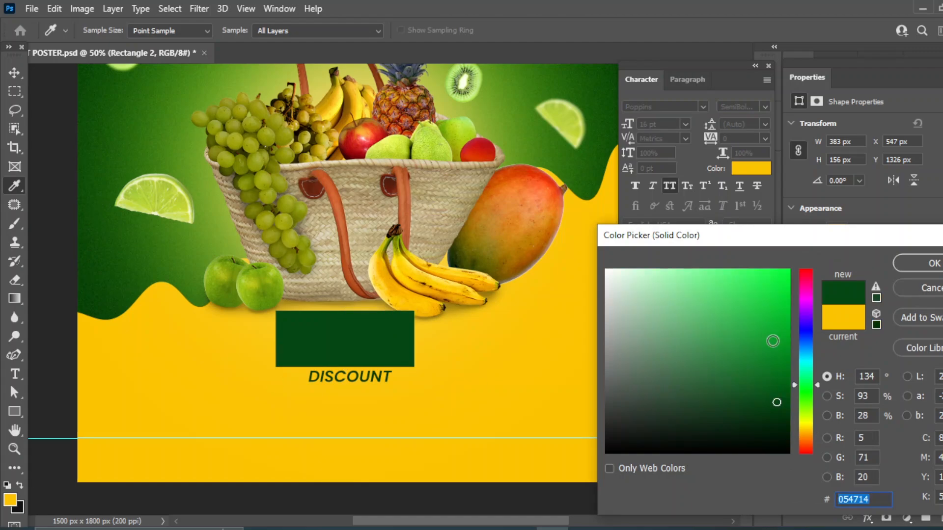
left_click(926, 265)
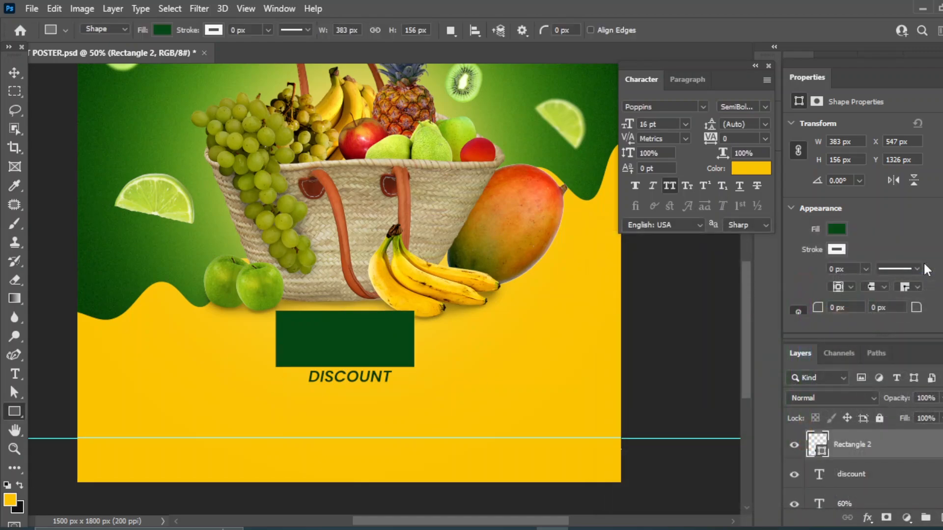
left_click(13, 72)
right_click(324, 340)
left_click(327, 343)
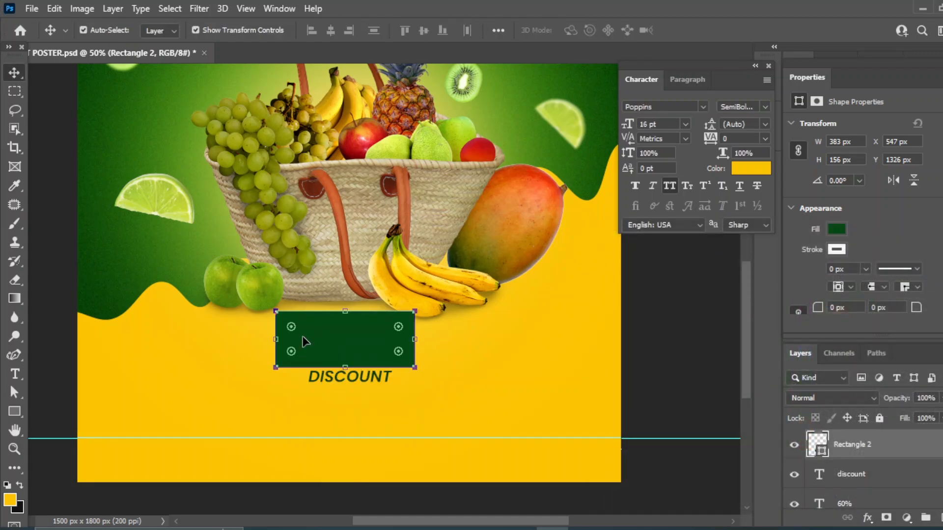
Skew the rectangle into a slanted parallelogram with Edit > Transform Path > Skew
left_click(55, 8)
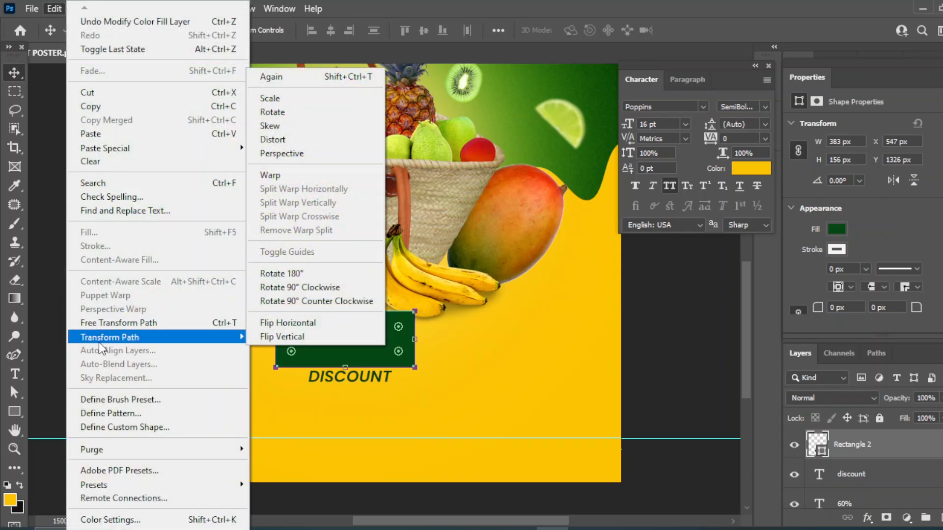
mouse_move(116, 339)
left_click(273, 125)
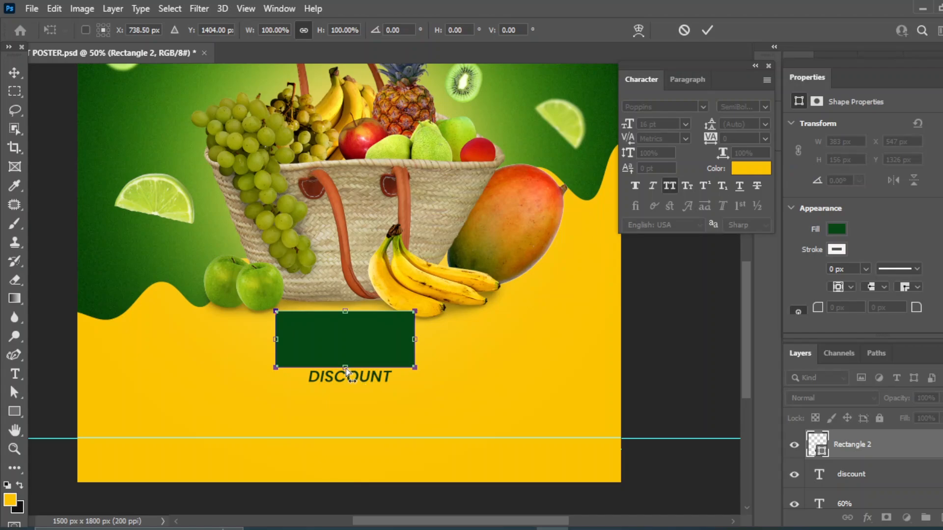
left_click_drag(345, 368, 365, 350)
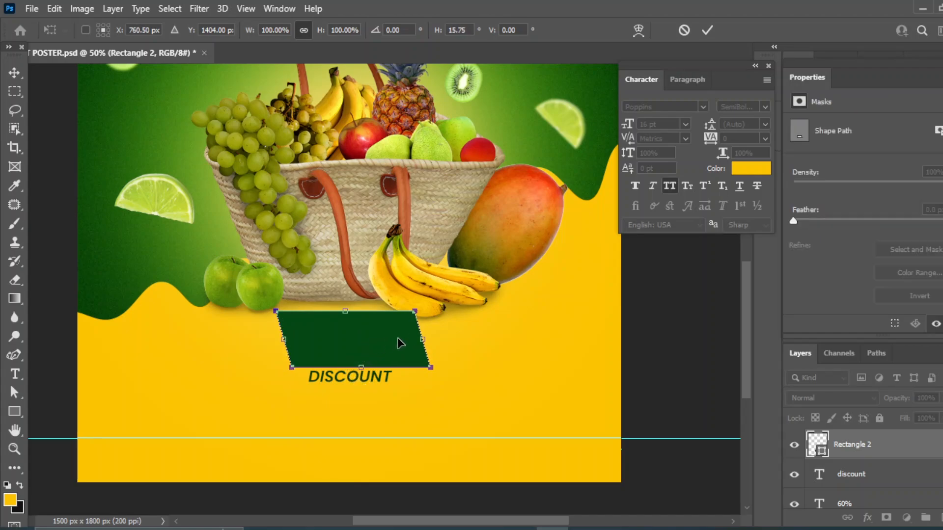
key("Return")
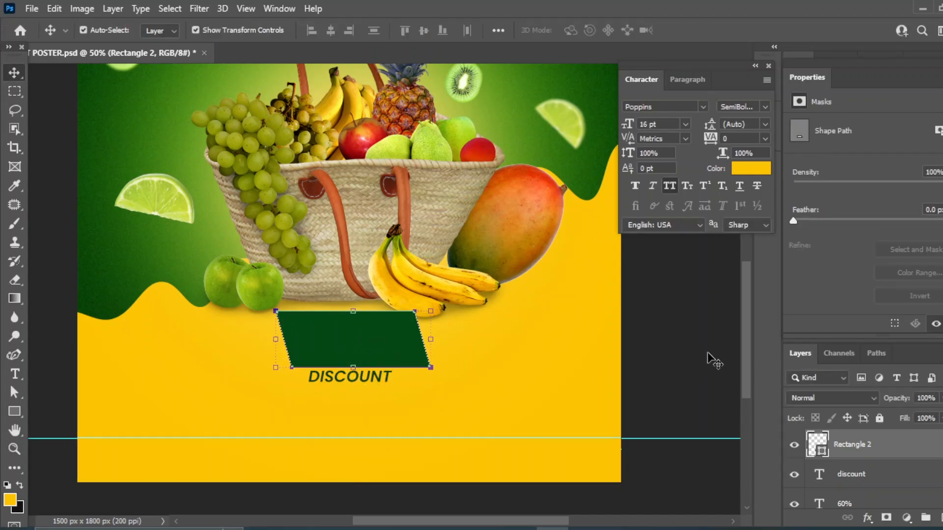
left_click(697, 358)
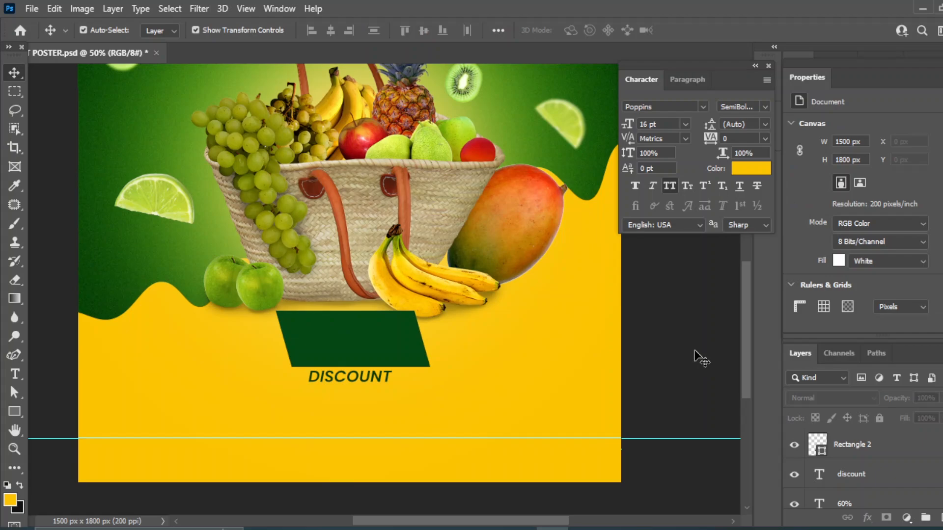
Stack the 60% text above the green shape and make it near-white
left_click(847, 448)
left_click_drag(847, 448, 860, 498)
left_click(762, 167)
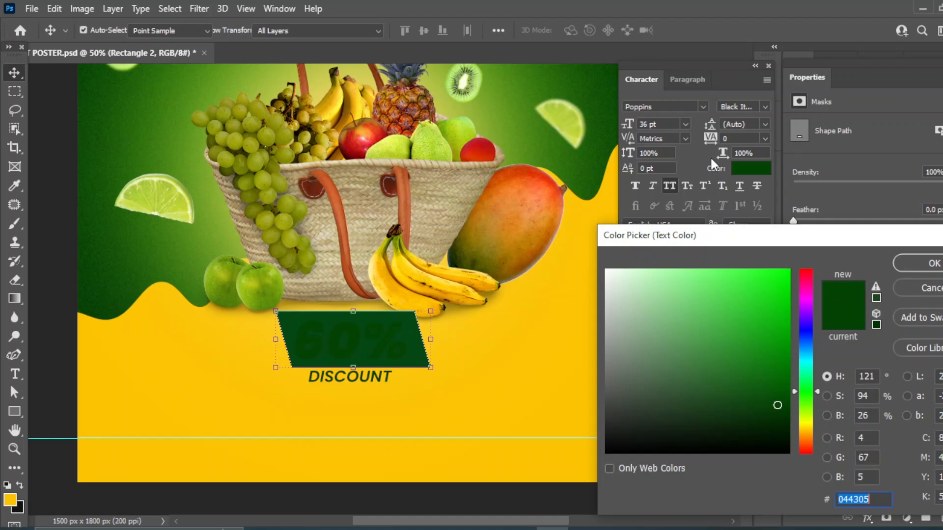
left_click(195, 364)
left_click(615, 276)
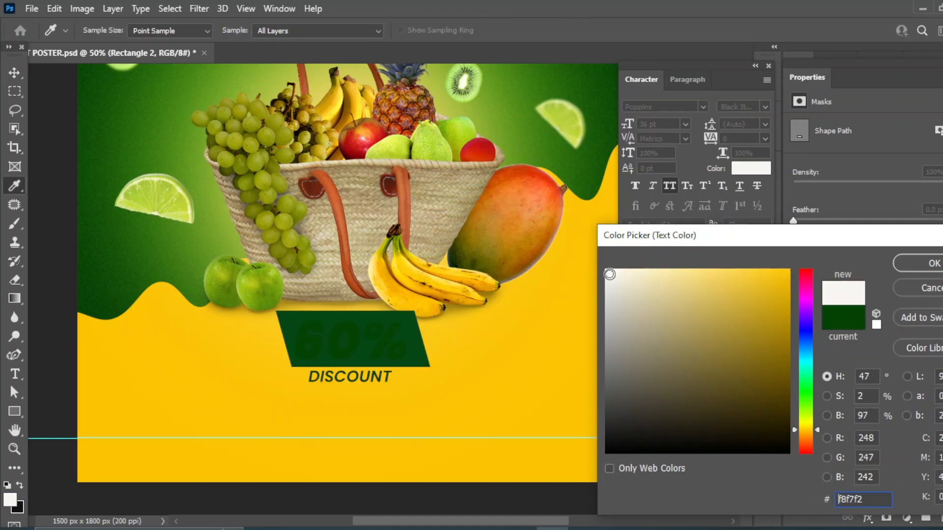
left_click(925, 264)
left_click(847, 448)
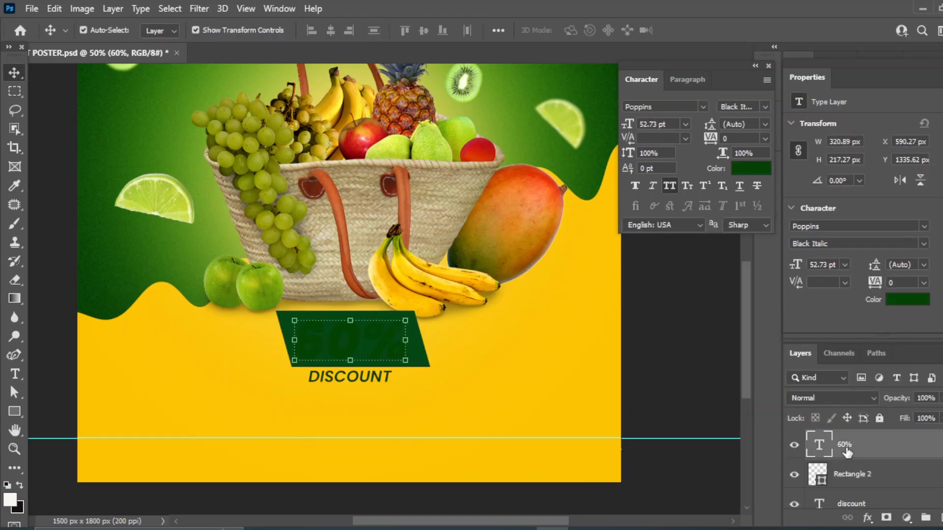
left_click(750, 167)
left_click(607, 272)
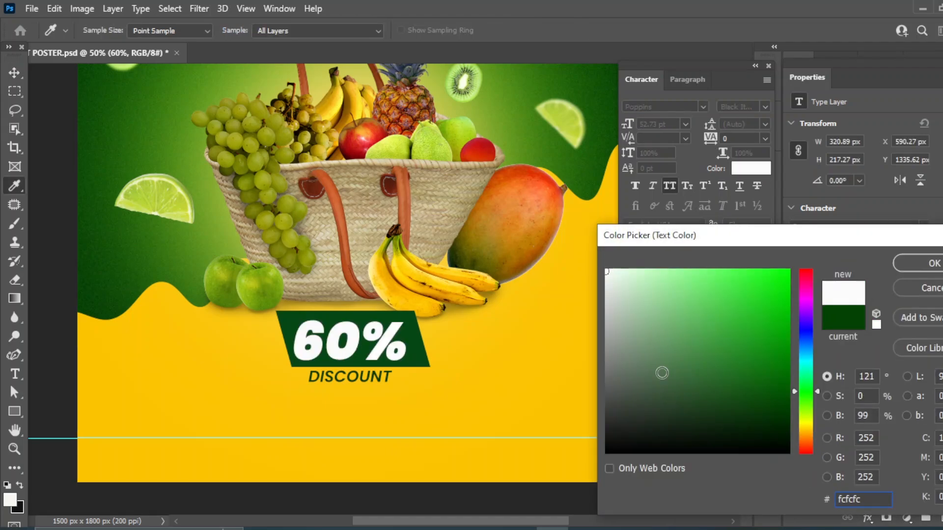
left_click(925, 265)
Centre the 60% text horizontally and vertically on the badge, then nudge both down
key("v")
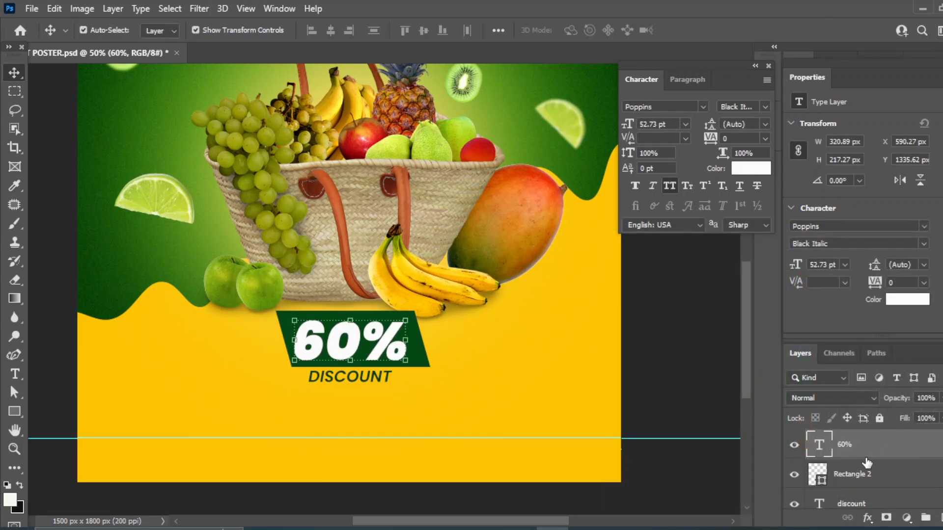
left_click(857, 480, "shift")
left_click(326, 31)
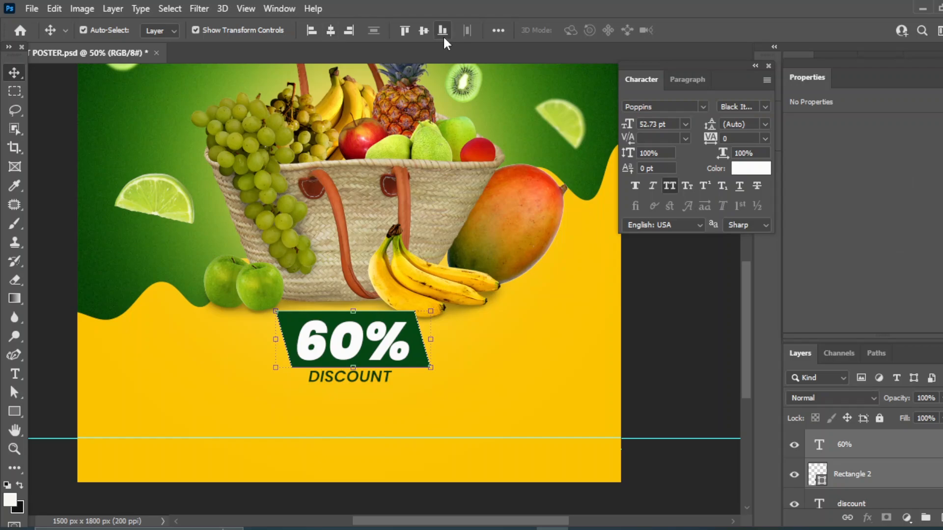
left_click(424, 32)
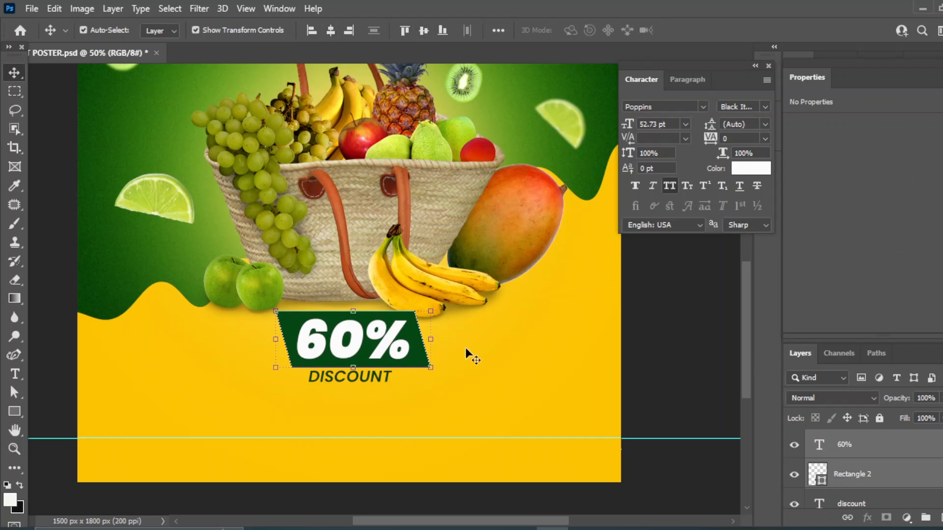
key("shift+Down")
key("shift+Down")
key("shift+Down")
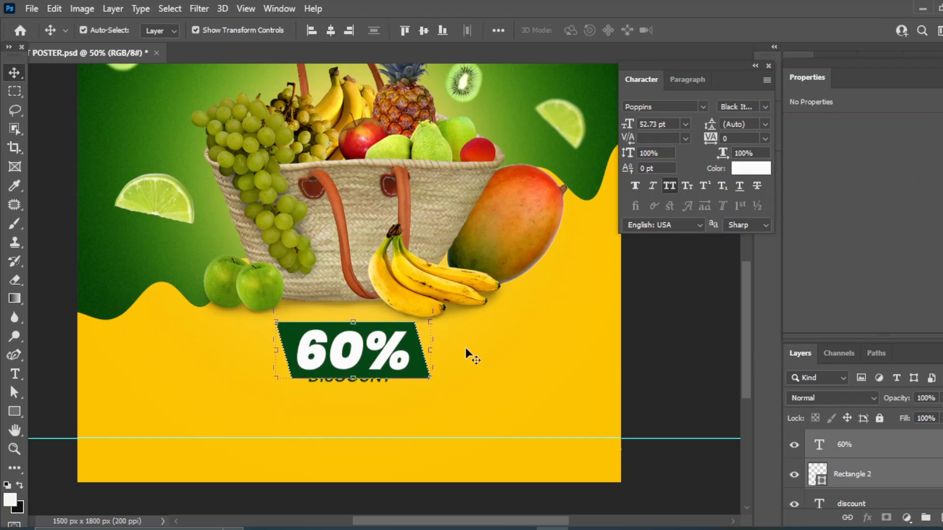
Move DISCOUNT just below the badge, centre it horizontally, and undo an accidental outline change
left_click(694, 379)
left_click(848, 504)
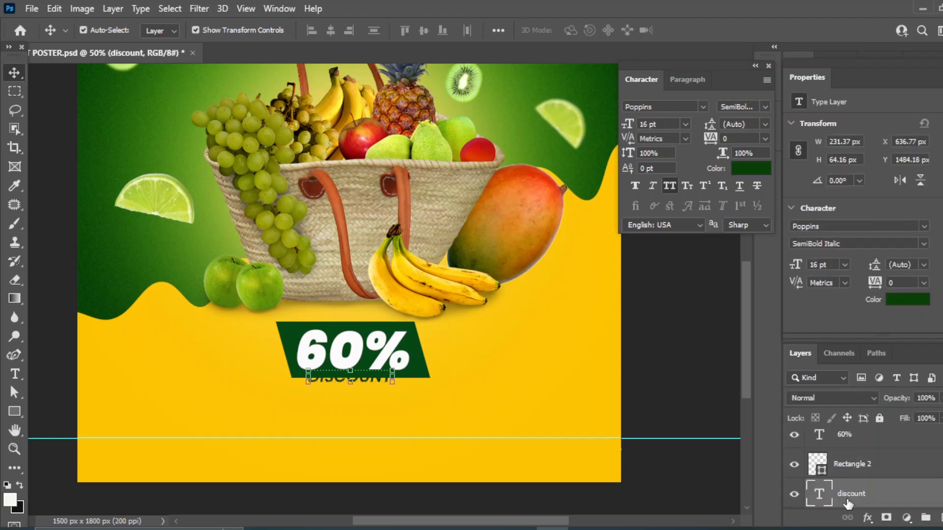
key("shift+Down")
key("shift+Down")
key("shift+Down")
key("shift+Down")
key("Up")
key("Up")
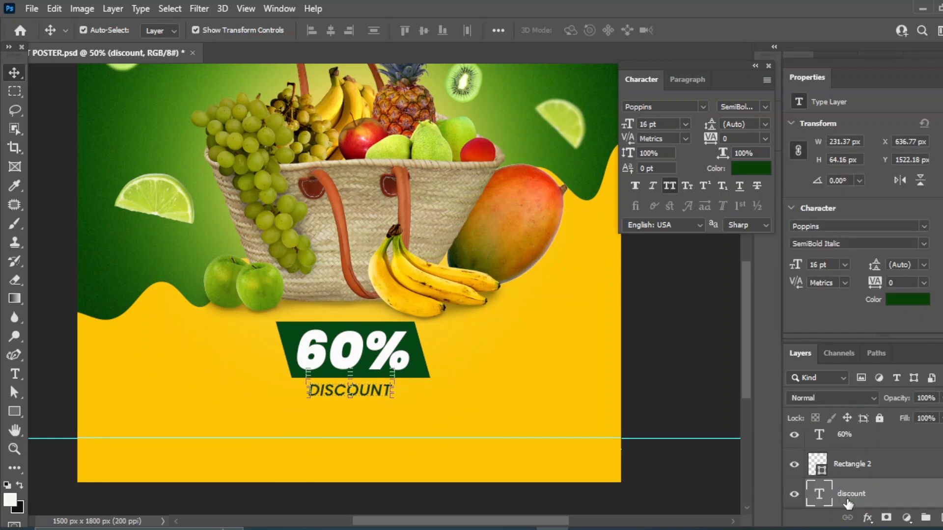
left_click(848, 466, "shift")
left_click(844, 438, "shift")
left_click(330, 31)
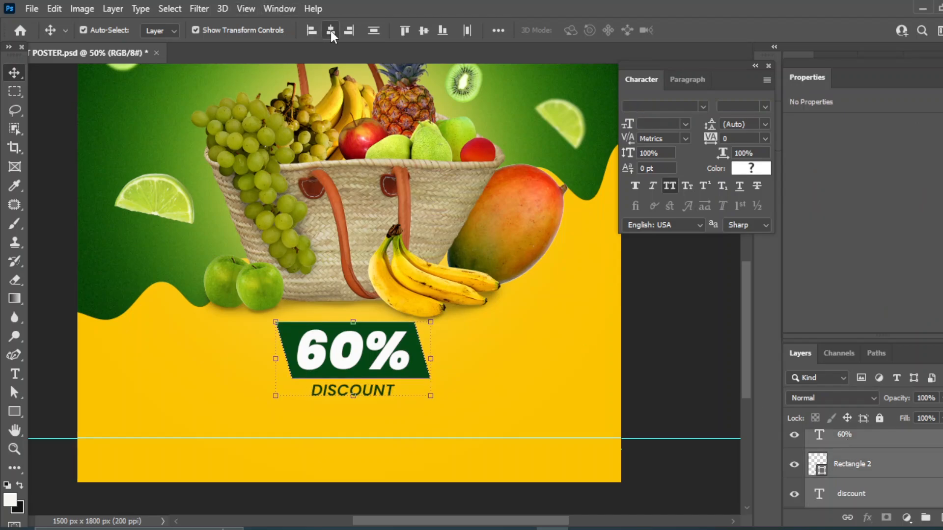
left_click(674, 344)
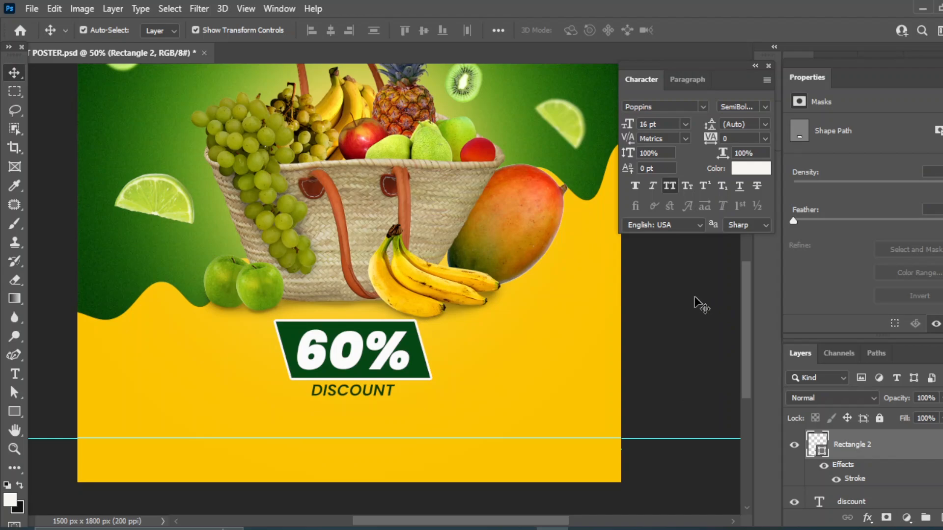
left_click(696, 302)
key("ctrl+z")
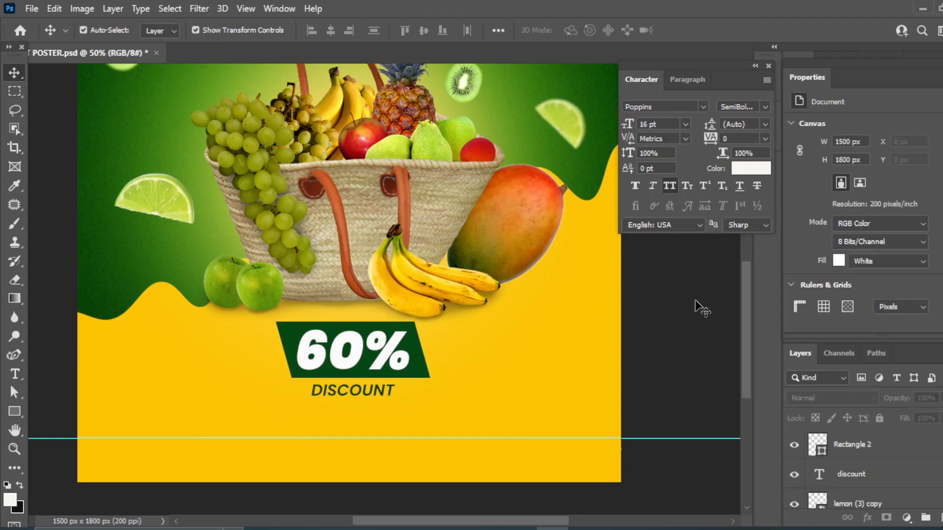
Give the badge rectangle a 7 px white Stroke in Blending Options
left_click(386, 329)
left_click(867, 518)
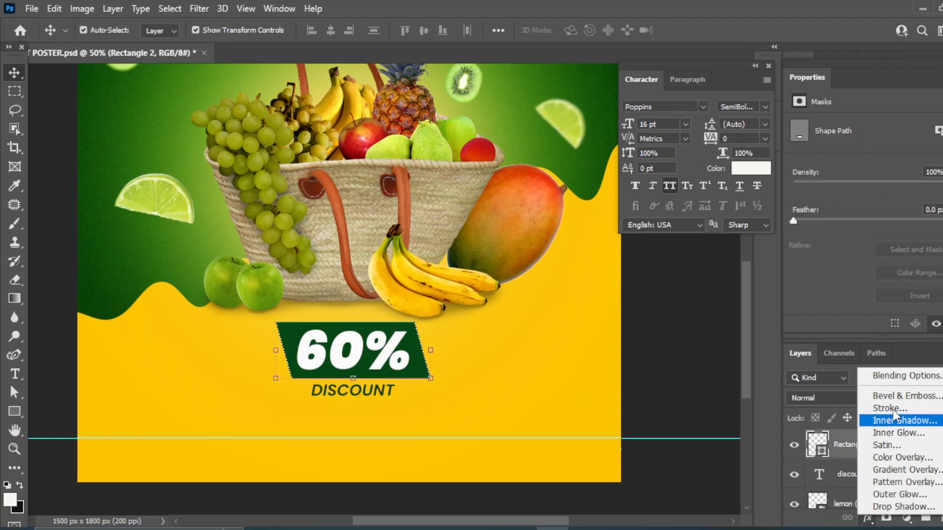
left_click(907, 376)
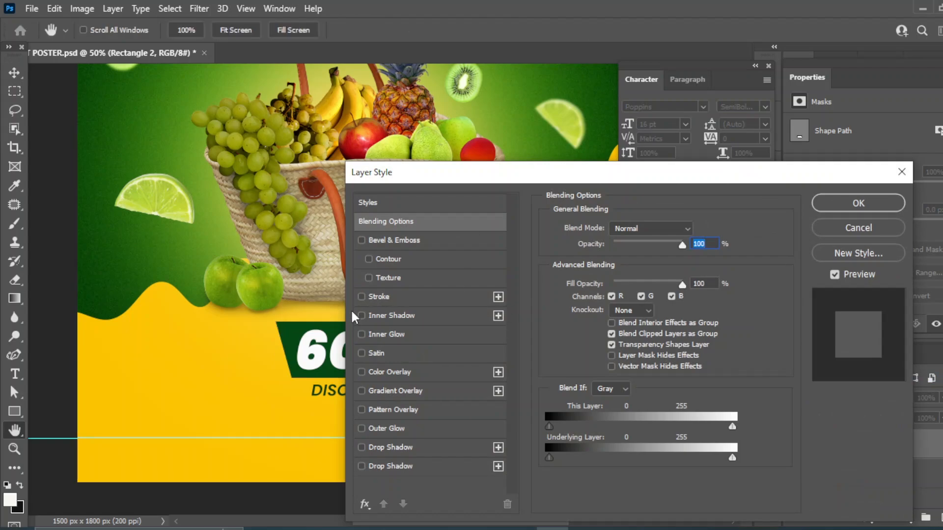
left_click(361, 296)
left_click(409, 299)
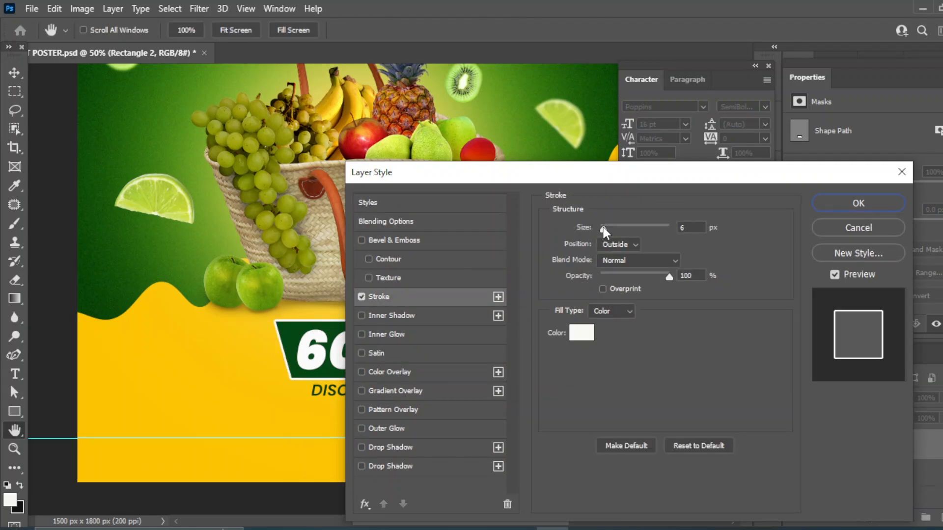
left_click_drag(605, 226, 606, 226)
mouse_move(583, 179)
left_mouse_down()
mouse_move(720, 184)
mouse_move(698, 186)
left_mouse_up()
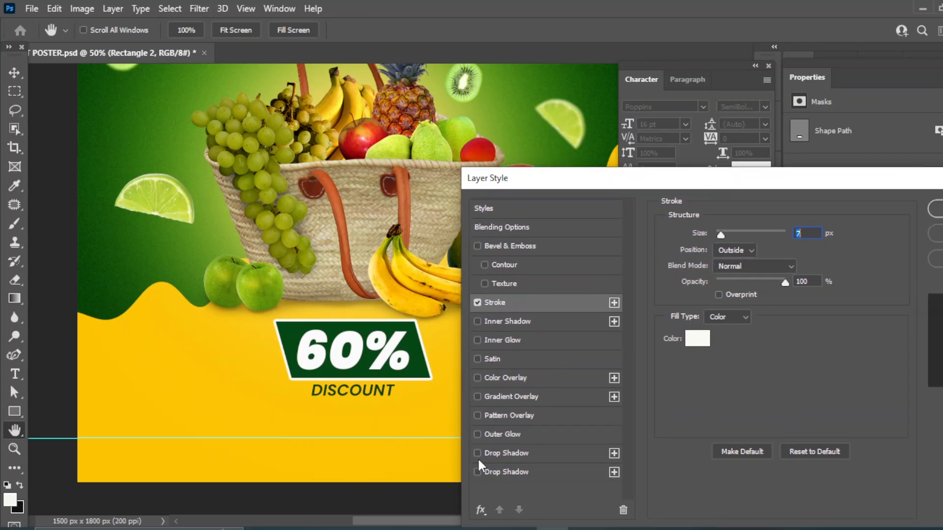
Add two 73 px drop shadows to the badge, then nudge DISCOUNT slightly lower
left_click(503, 453)
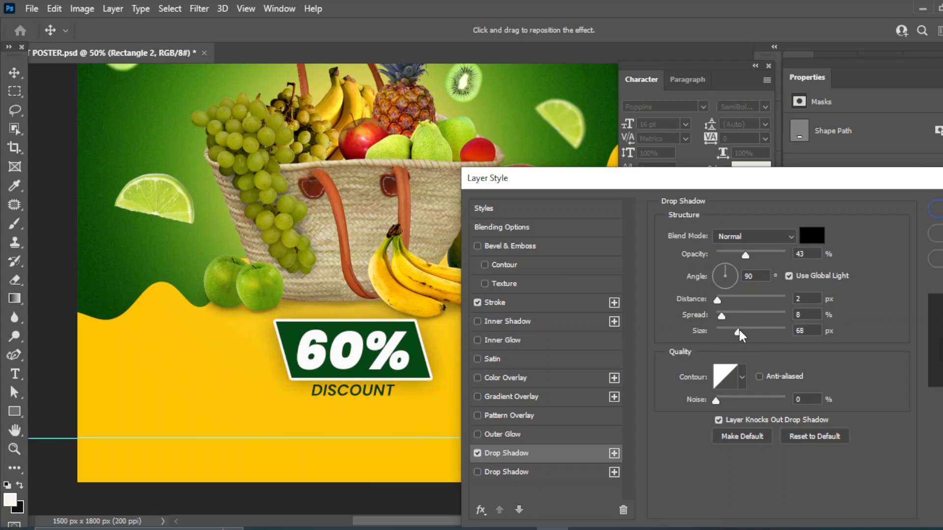
left_click(740, 334)
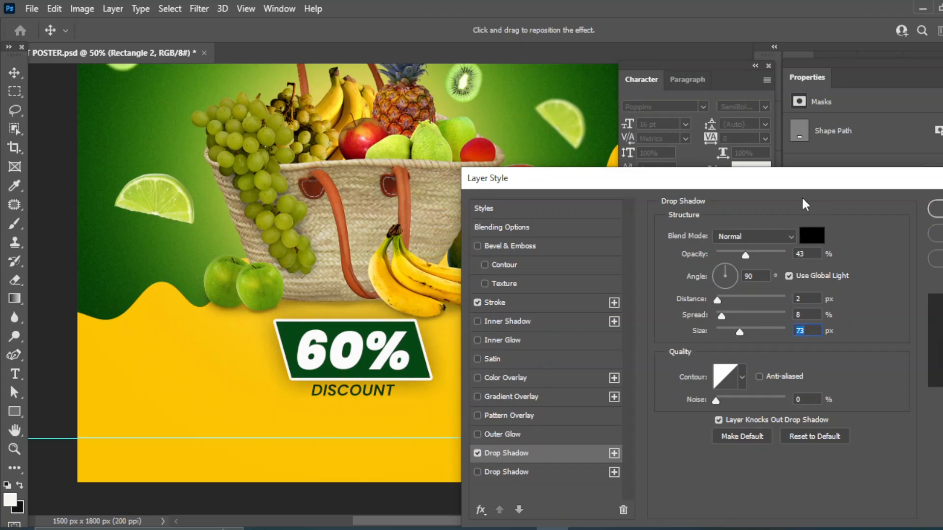
left_click(476, 474)
left_click_drag(686, 189, 344, 168)
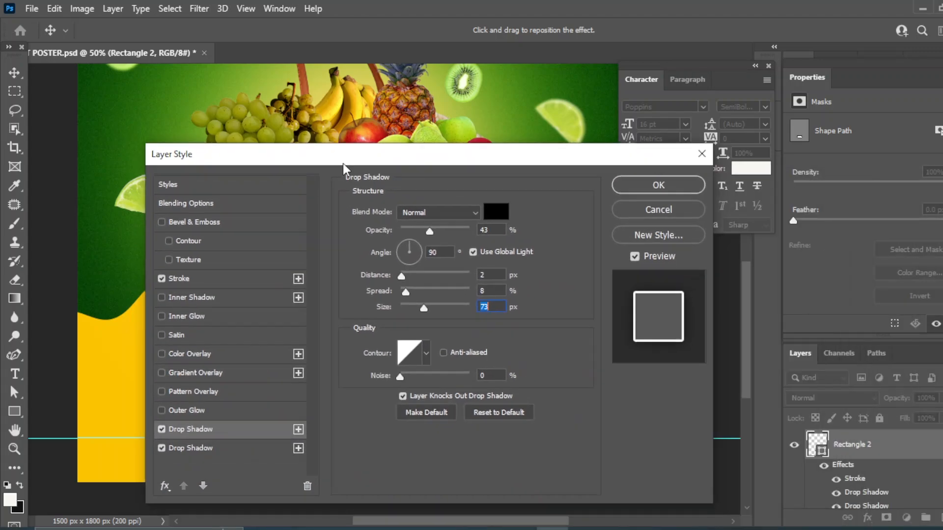
left_click(653, 187)
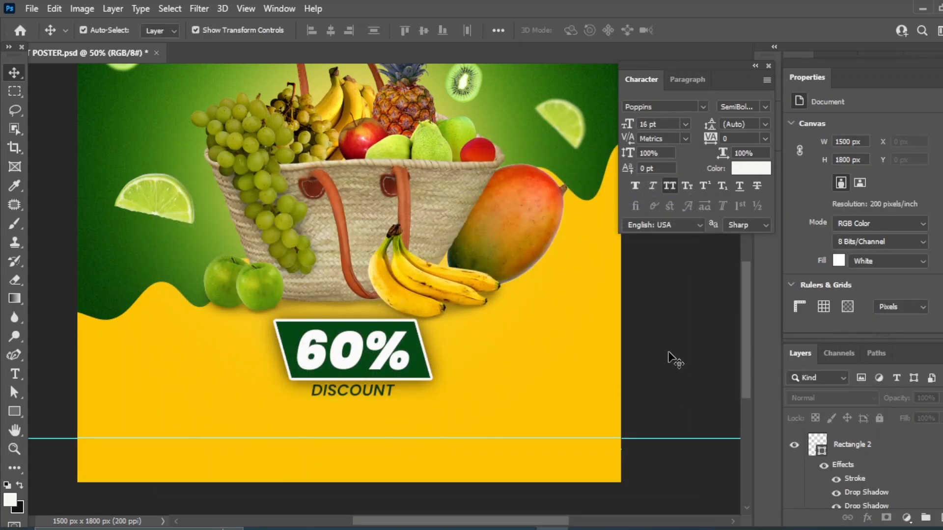
left_click(339, 393)
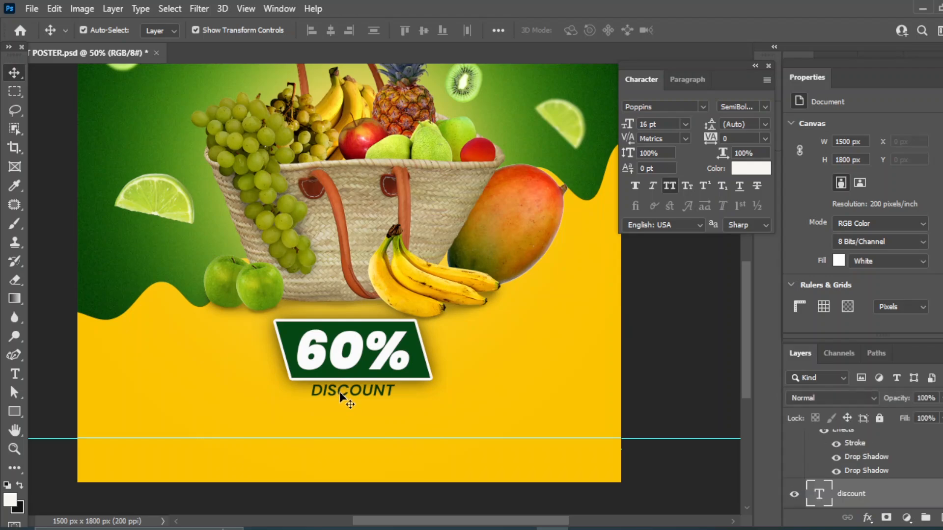
key("Down")
key("Down")
key("Down")
key("Down")
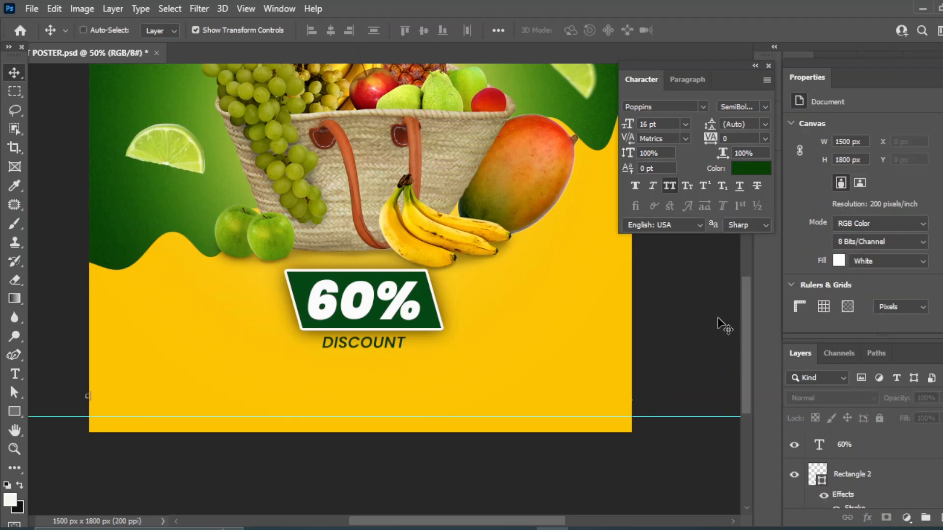
Type 'Order now' near the bottom left, set it to 14 pt, and move it toward the corner
left_click(15, 374)
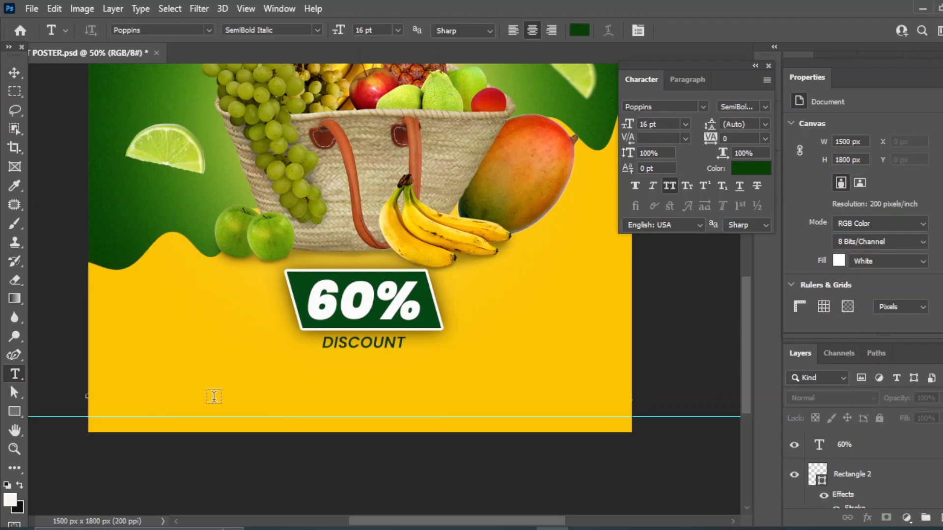
left_click(213, 396)
type("O")
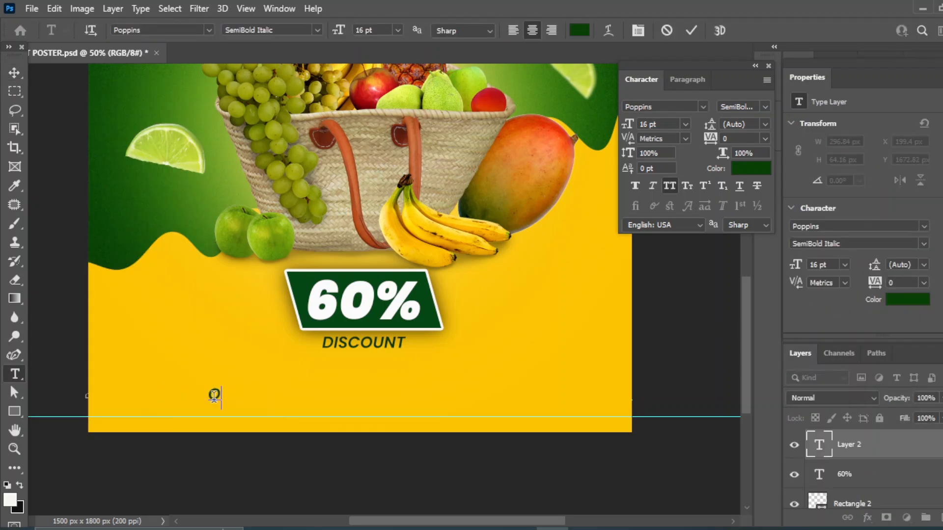
type("rder now")
left_click(14, 72)
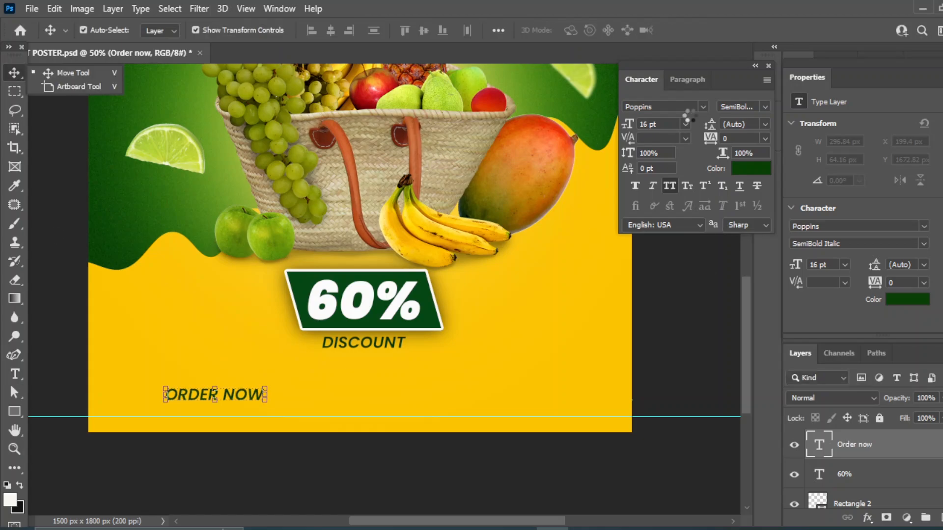
left_click(685, 124)
left_click(662, 221)
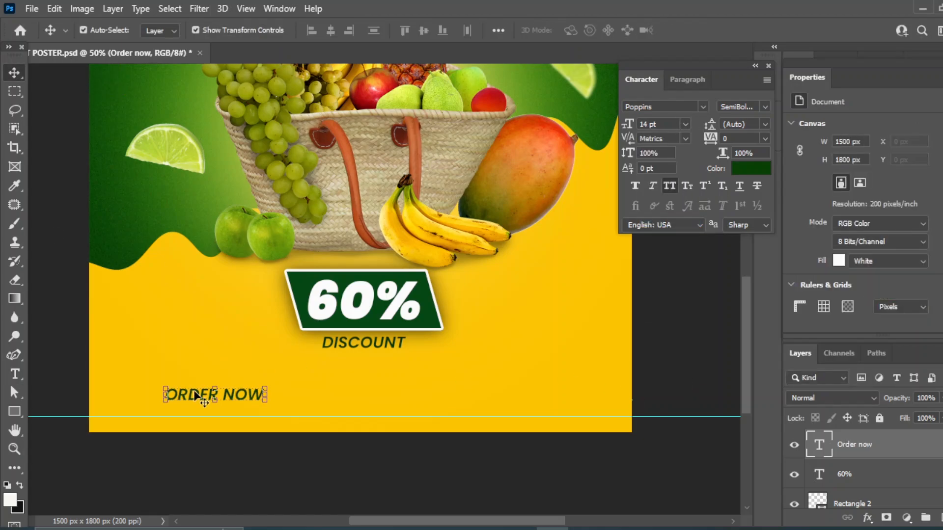
mouse_move(200, 395)
left_mouse_down()
mouse_move(104, 415)
mouse_move(182, 426)
left_mouse_up()
Try an ellipse around the ORDER NOW text, undo it, and deselect all layers
right_click(14, 411)
left_click(130, 426)
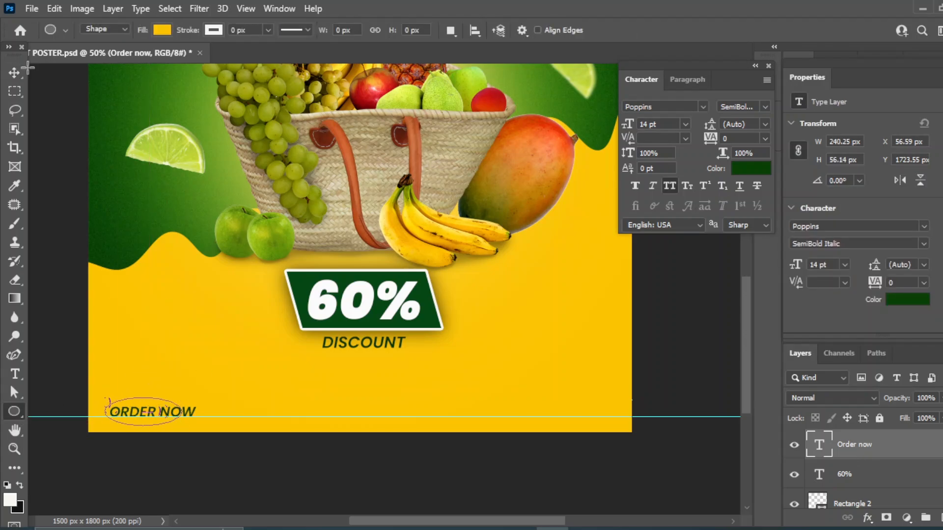
left_click(12, 71)
left_click_drag(863, 448, 942, 518)
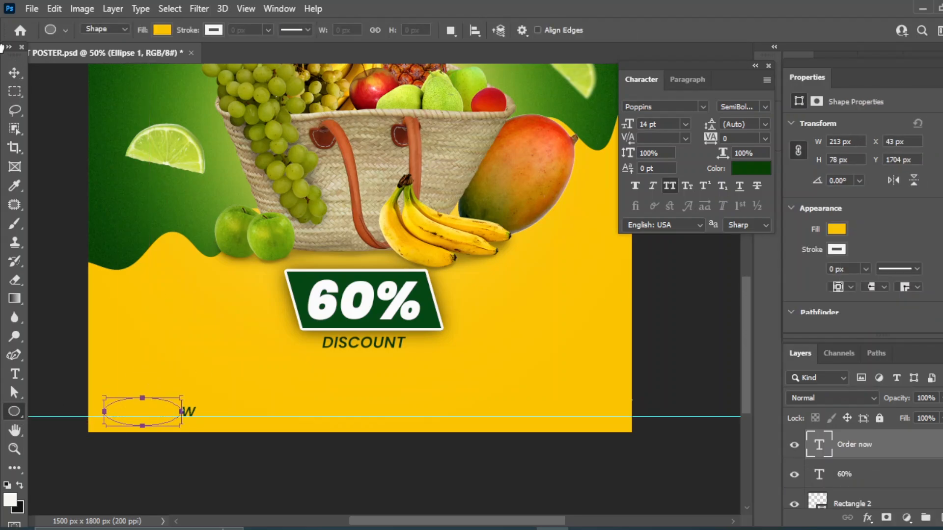
key("ctrl+z")
key("ctrl+z")
left_click_drag(676, 357, 163, 420)
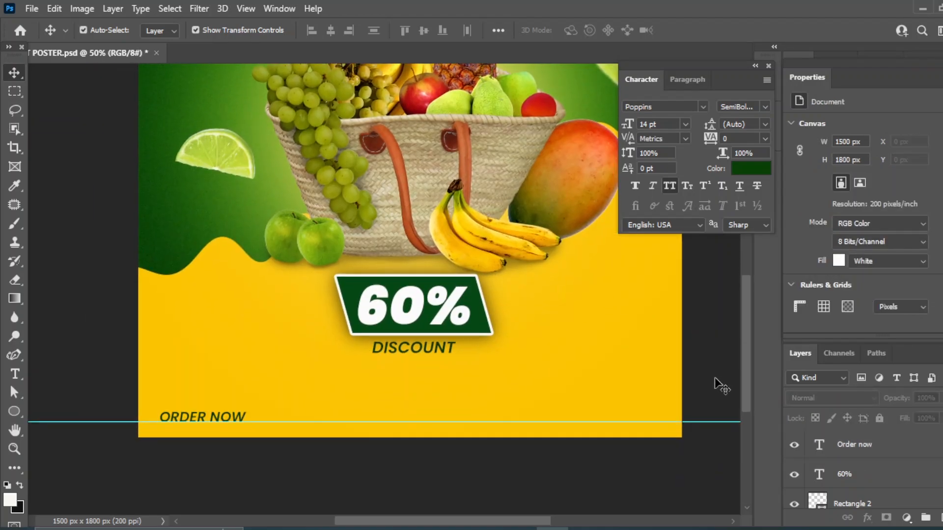
left_click(14, 412)
Draw a 267x71 px rectangle button over ORDER NOW and place it beneath the text
right_click(15, 411)
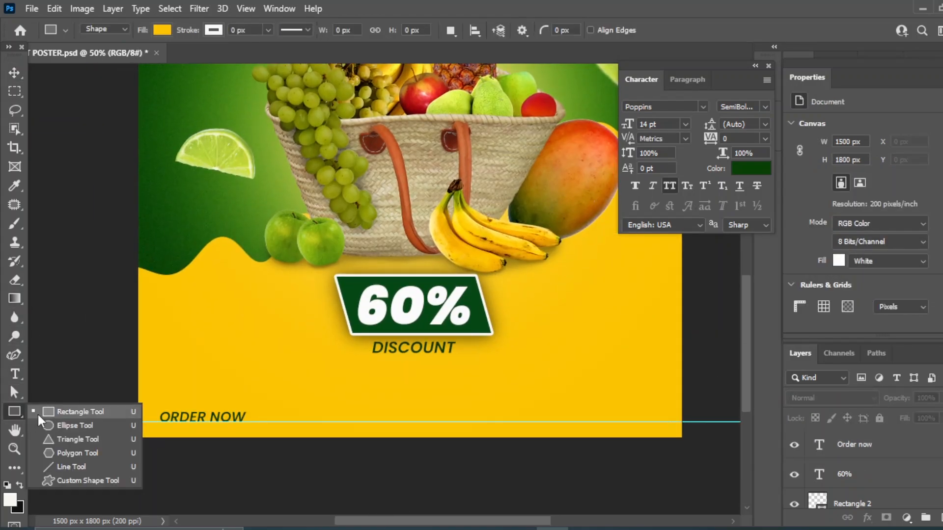
left_click(49, 411)
left_click_drag(157, 408, 260, 422)
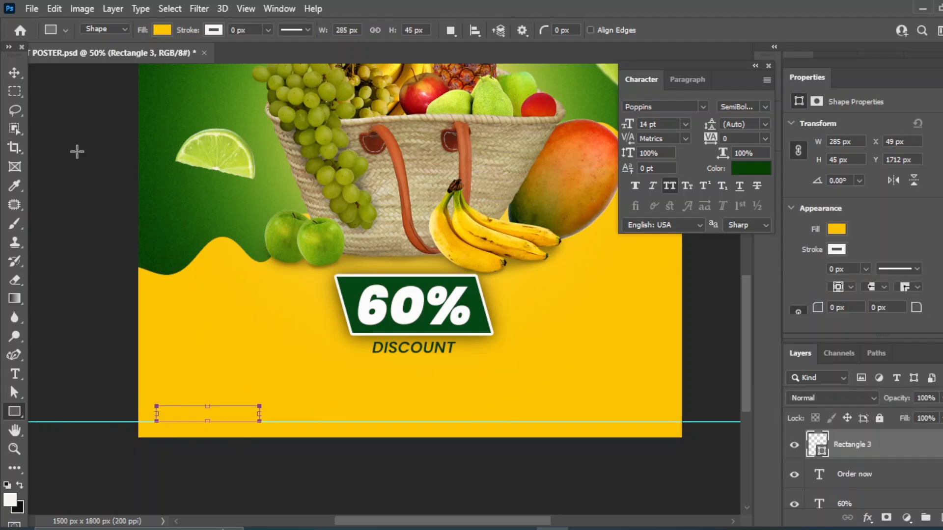
key("v")
key("Delete")
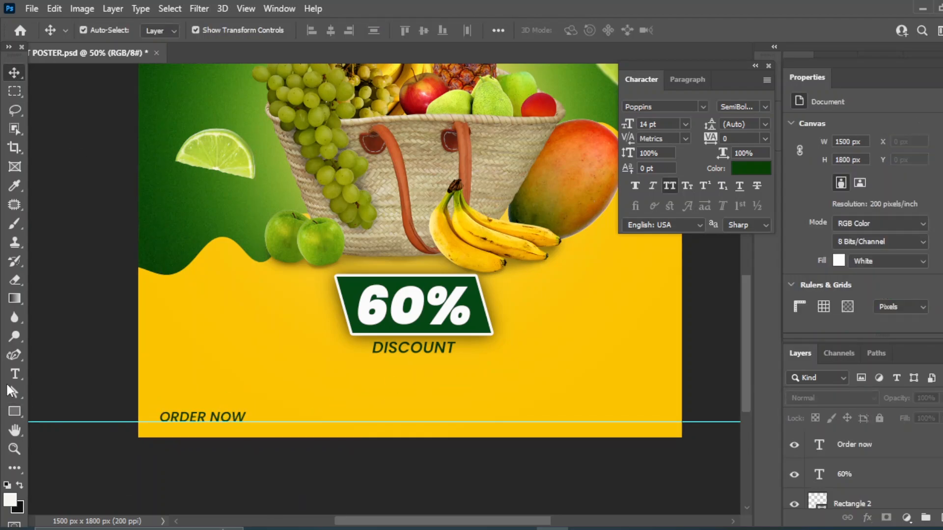
left_click(14, 412)
left_click_drag(157, 422, 253, 397)
left_click_drag(825, 464, 865, 479)
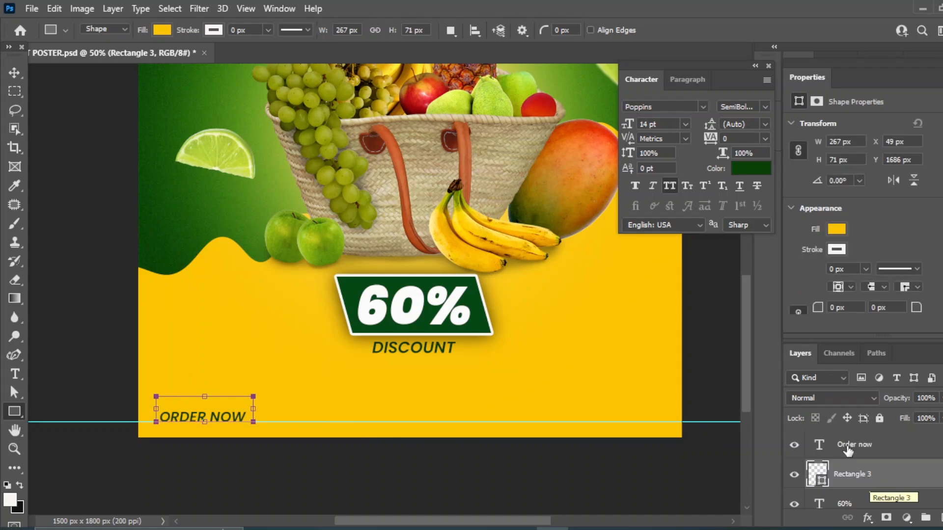
Make the ORDER NOW text white
left_click(848, 447)
left_click(750, 169)
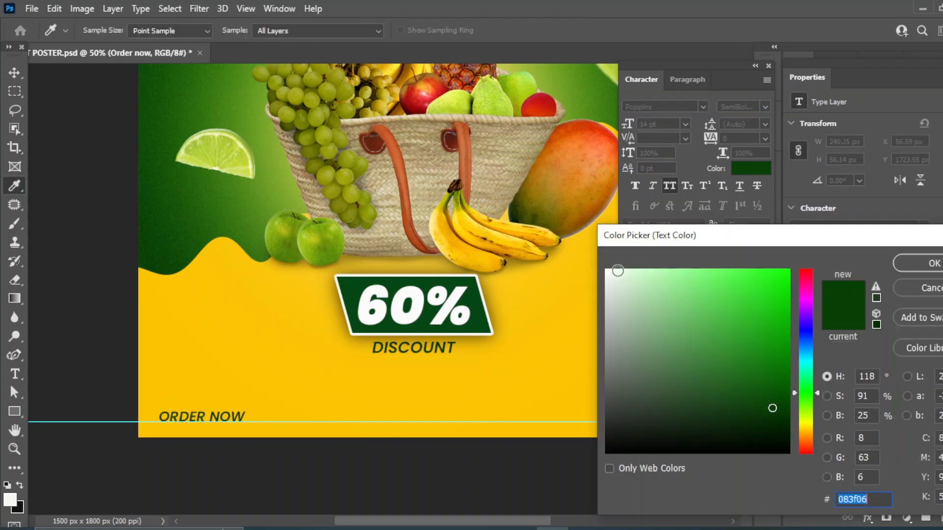
left_click(617, 271)
key("Return")
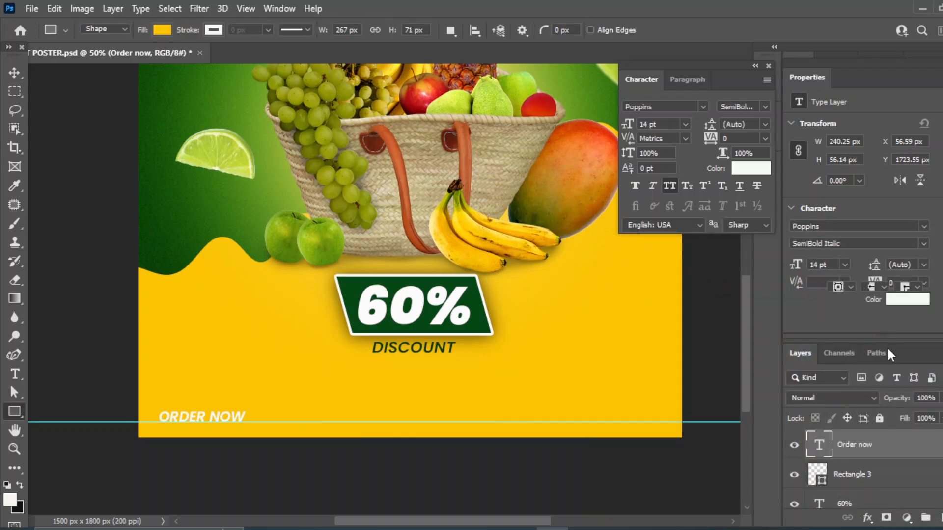
Fill the button rectangle with the dark green sampled from the badge
left_click(869, 474)
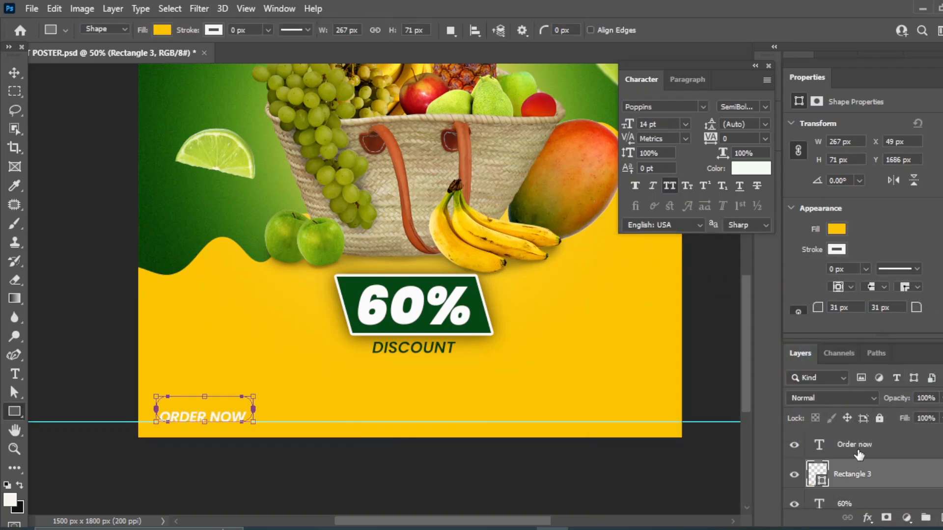
double_click(817, 474)
left_click(457, 329)
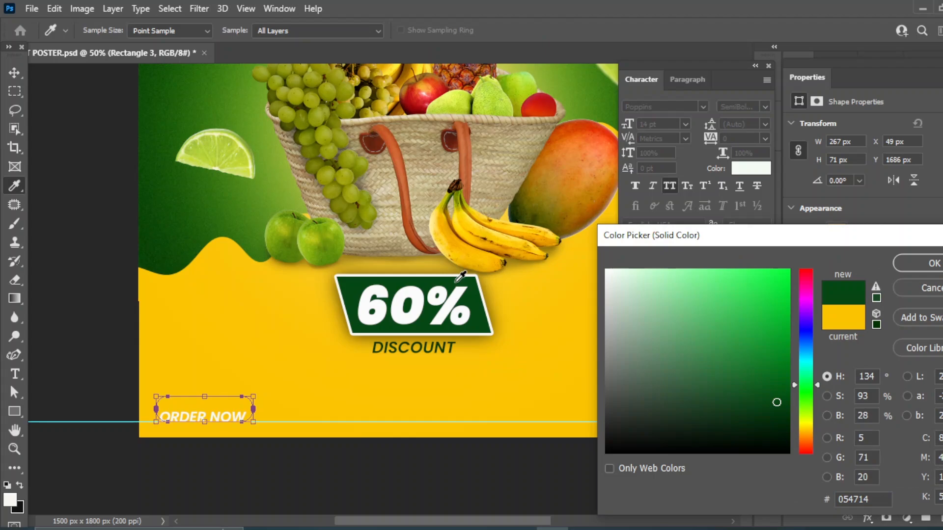
left_click(917, 264)
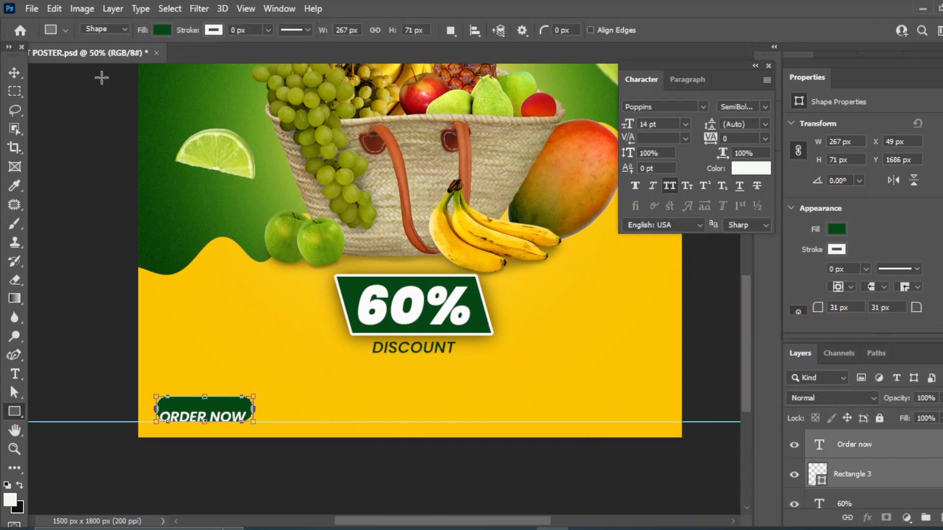
Centre the ORDER NOW text horizontally and vertically on the green button
left_click(14, 73)
left_click(331, 29)
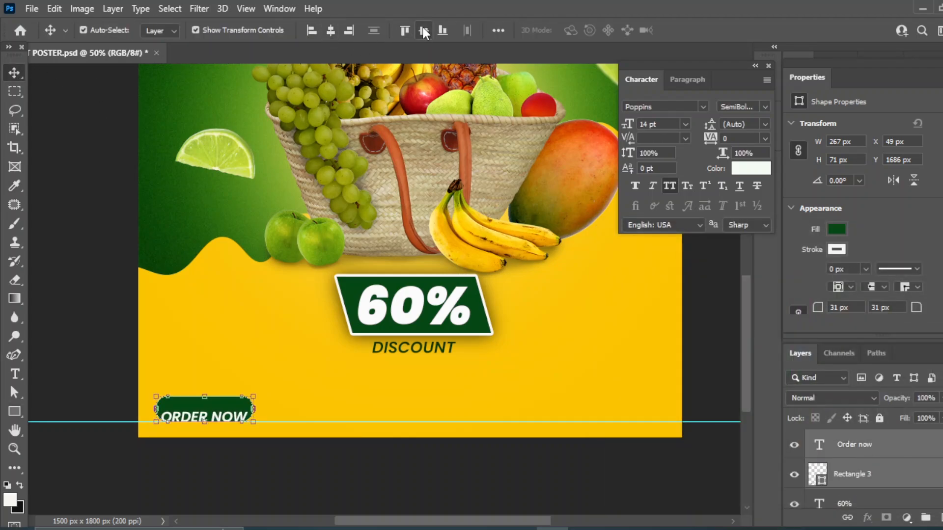
left_click(424, 31)
left_click(712, 333)
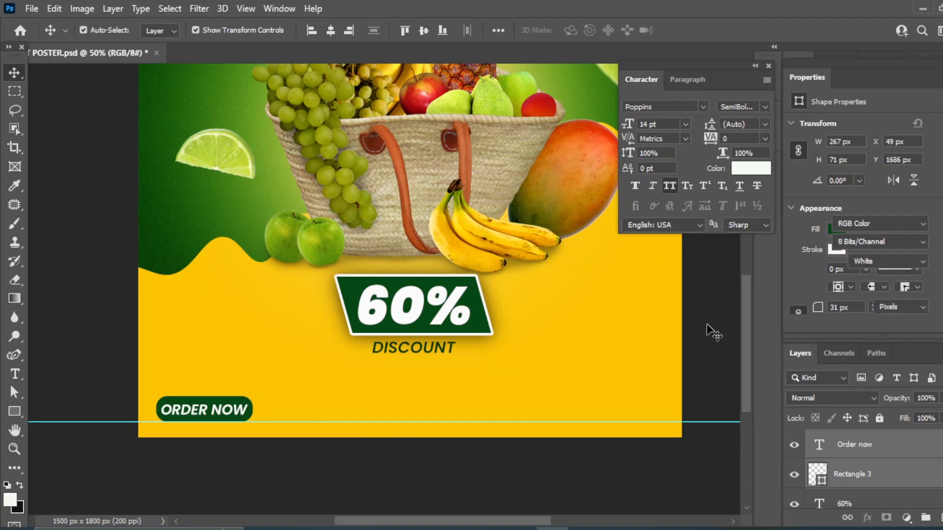
left_click(242, 404)
key("ctrl+t")
key("Escape")
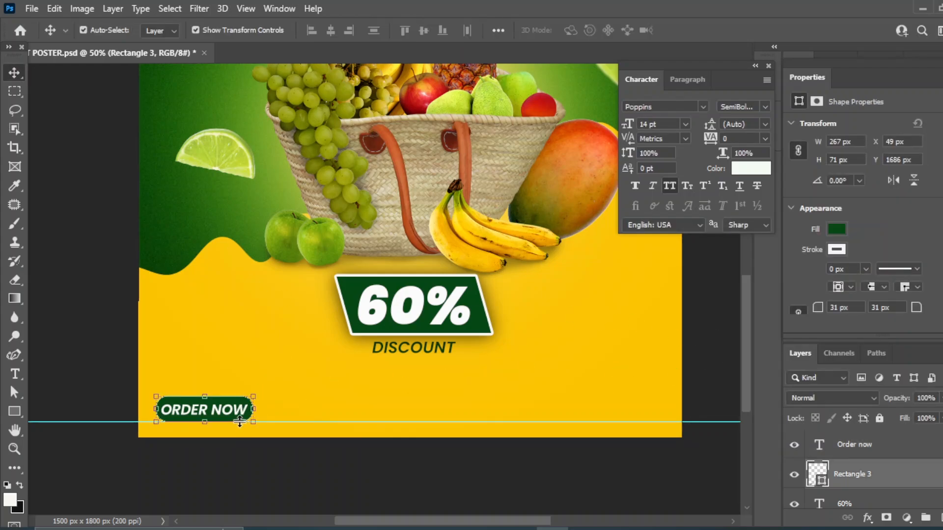
Set the Order now text layer to 12 pt
left_click(708, 367)
left_click(241, 416)
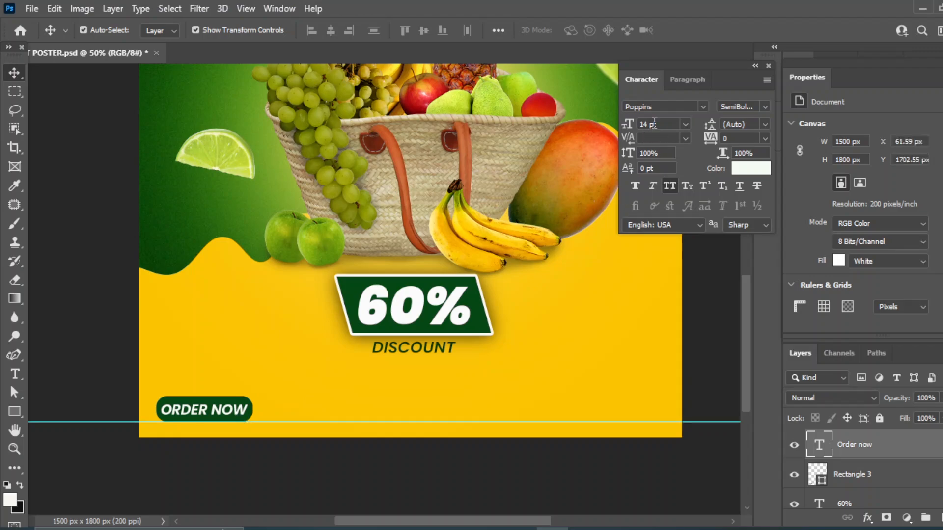
left_click(686, 125)
left_click(670, 210)
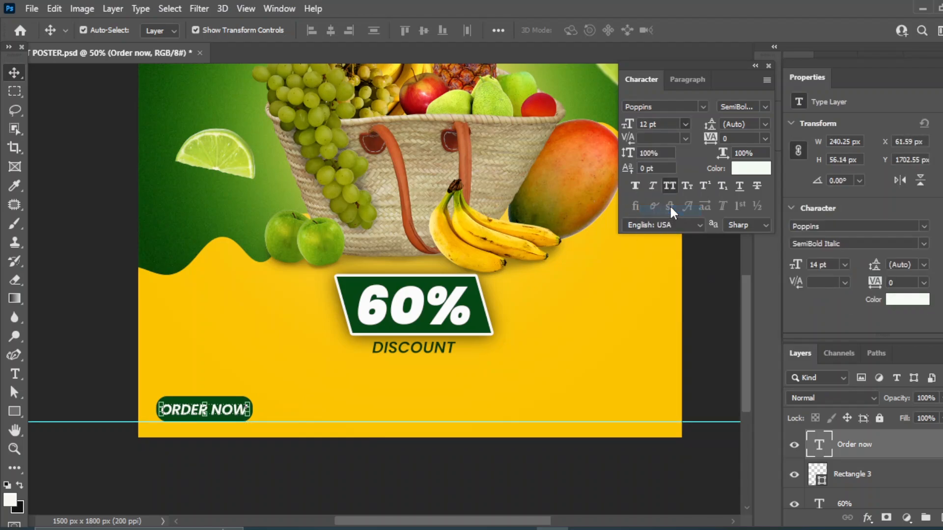
left_click(706, 370)
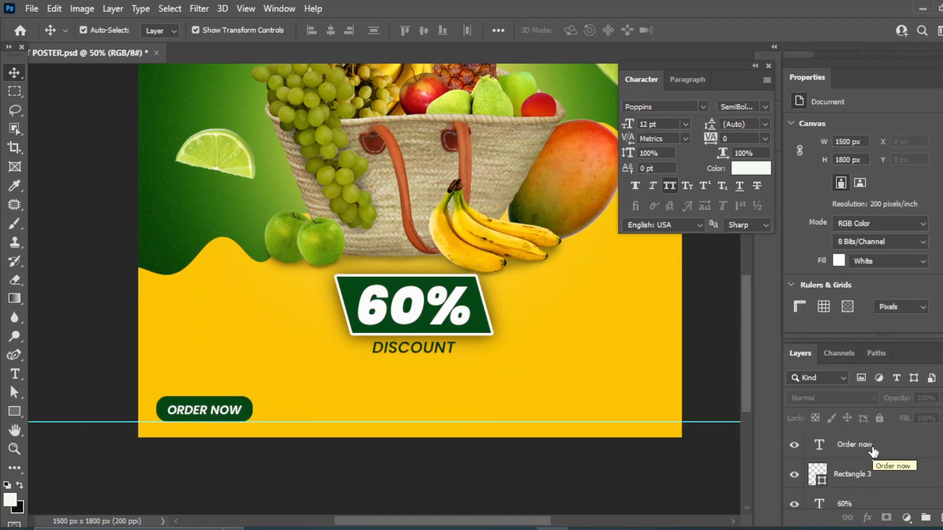
key("ctrl+minus")
Duplicate the ORDER NOW text layer and move the copy to the bottom centre
left_click_drag(511, 163, 388, 215)
key("ctrl+plus")
scroll(324, 393, "down", 4)
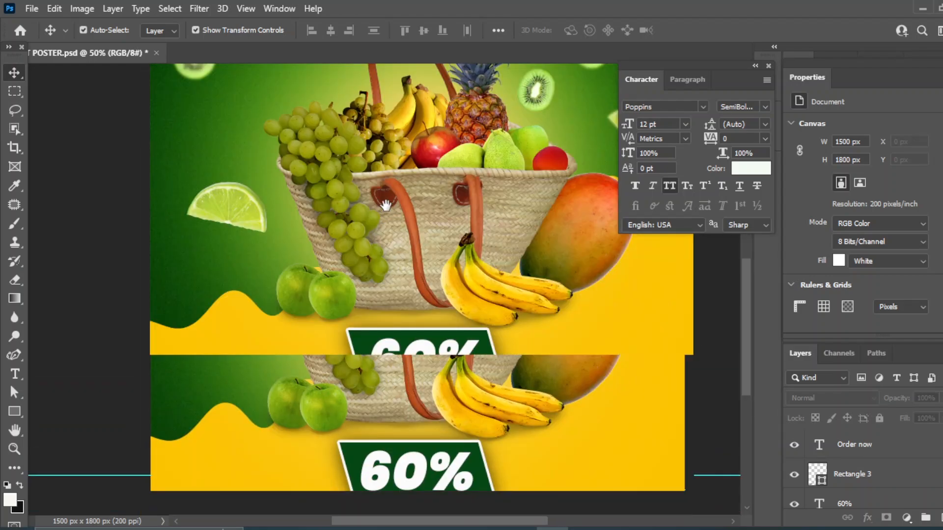
left_click(232, 400)
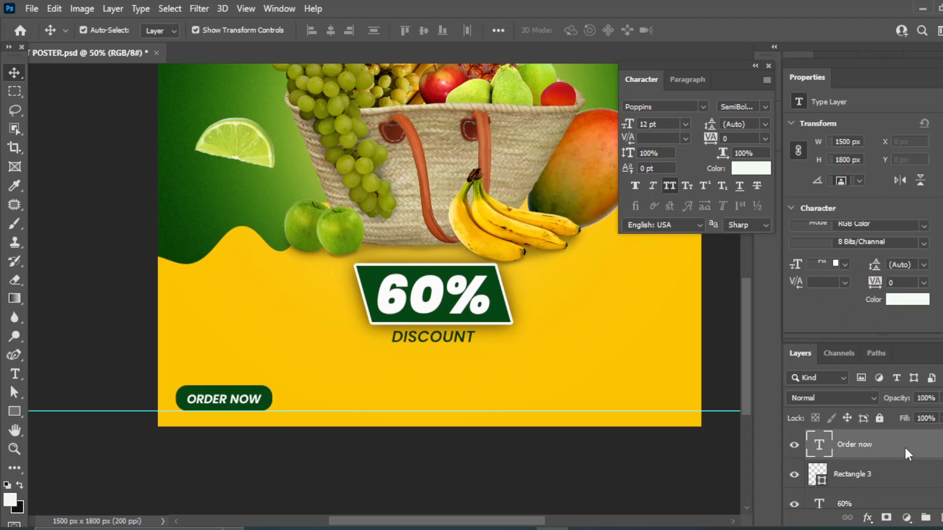
key("ctrl+j")
left_click_drag(218, 405, 393, 401)
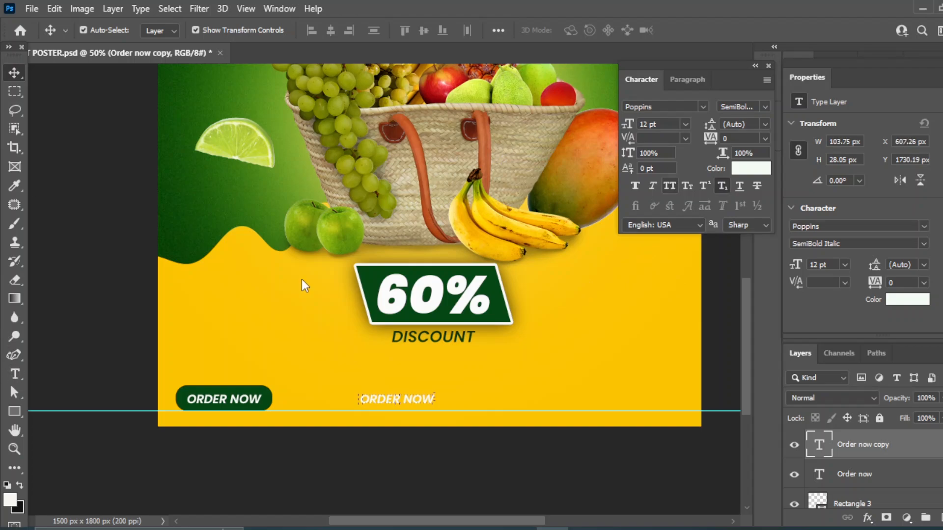
right_click(14, 375)
left_click(90, 377)
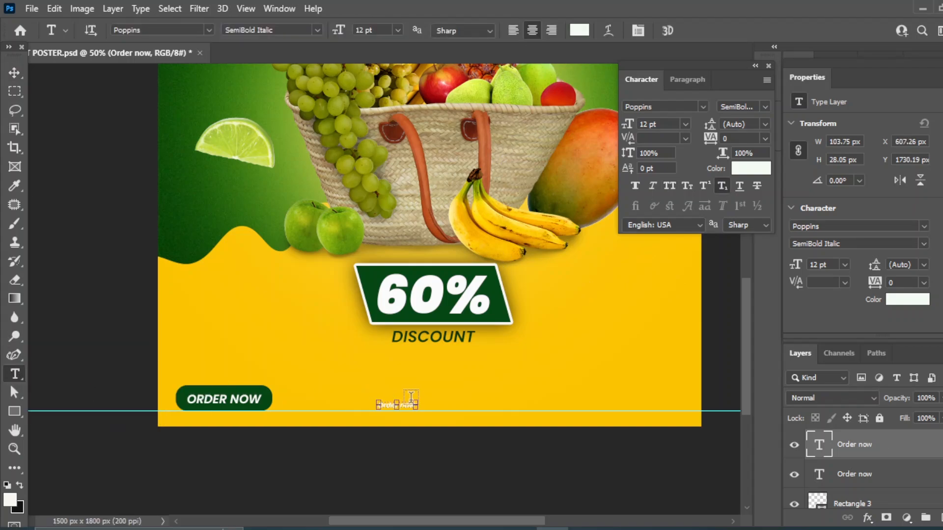
left_click_drag(385, 407, 466, 399)
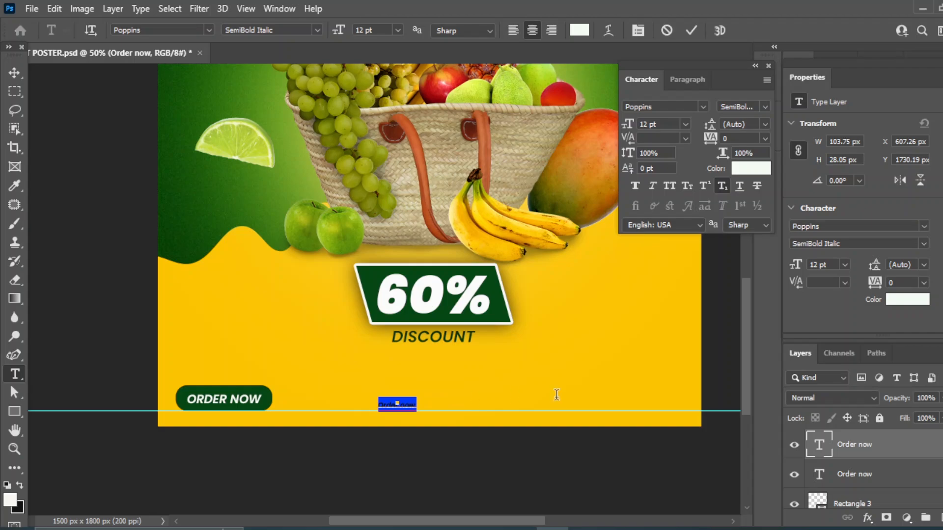
type("www.socia")
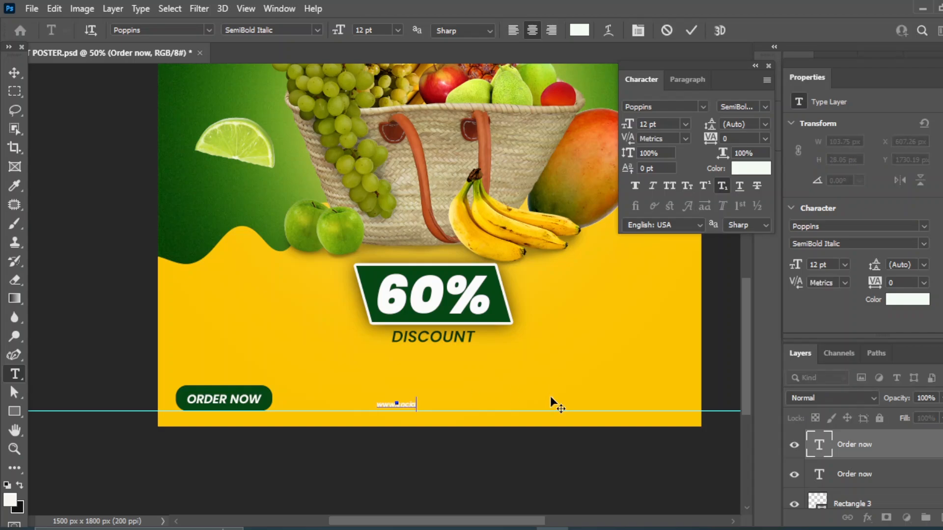
type("lmedia.com")
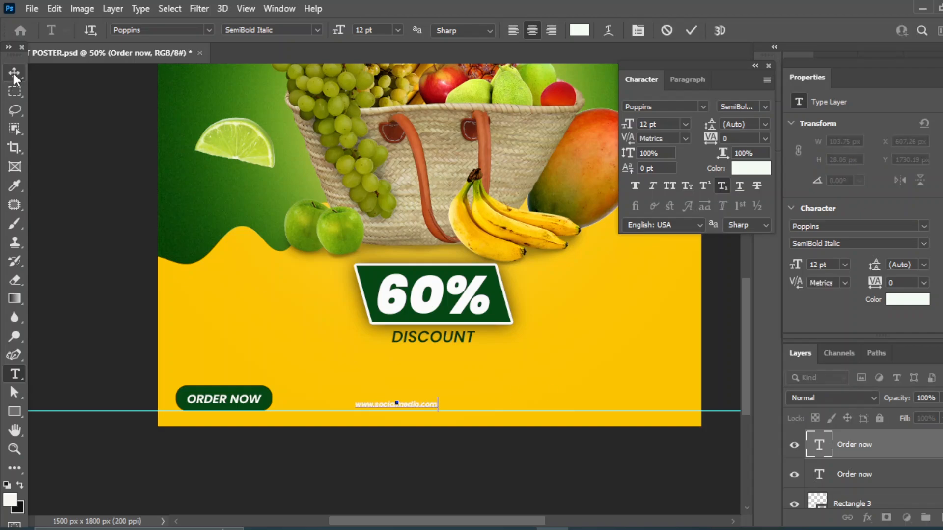
left_click(15, 73)
Colour the website text with the dark green sampled from the 60% badge
left_click(740, 170)
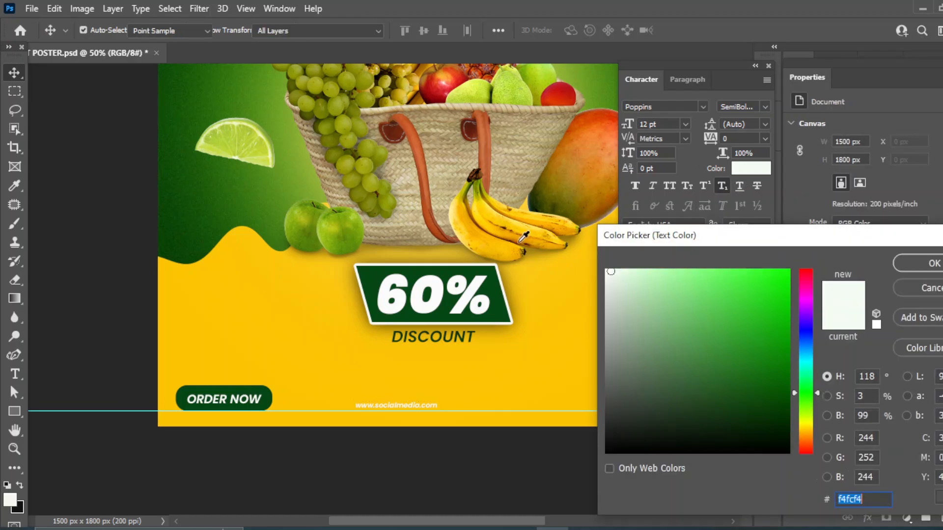
left_click(368, 274)
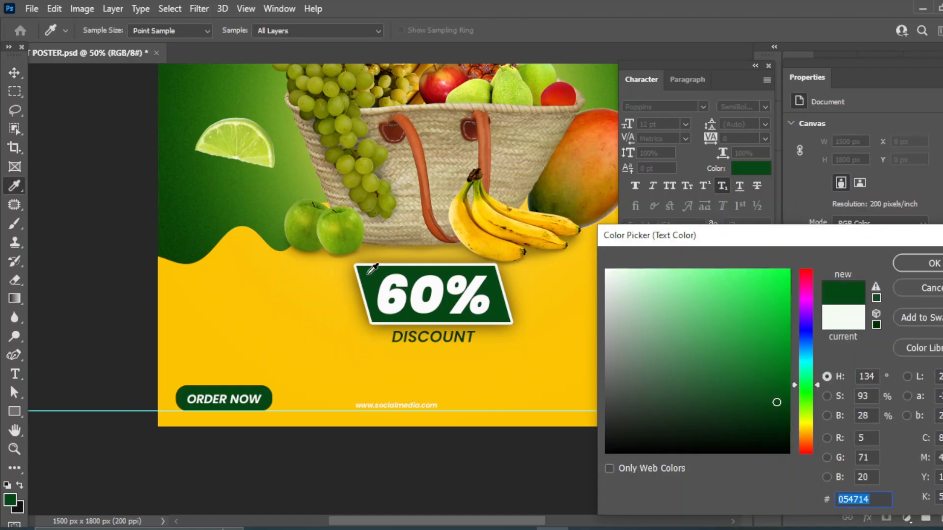
left_click(929, 266)
left_click(855, 454)
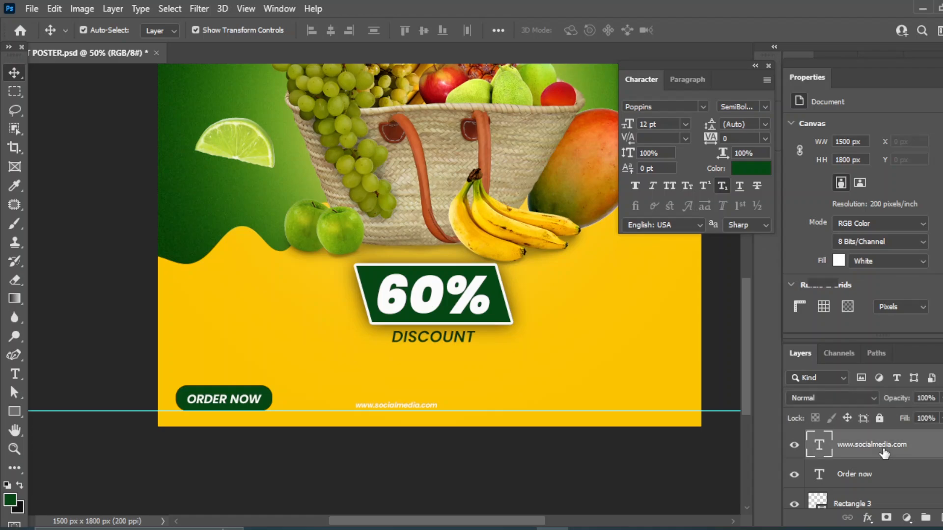
left_click(740, 170)
left_click(490, 286)
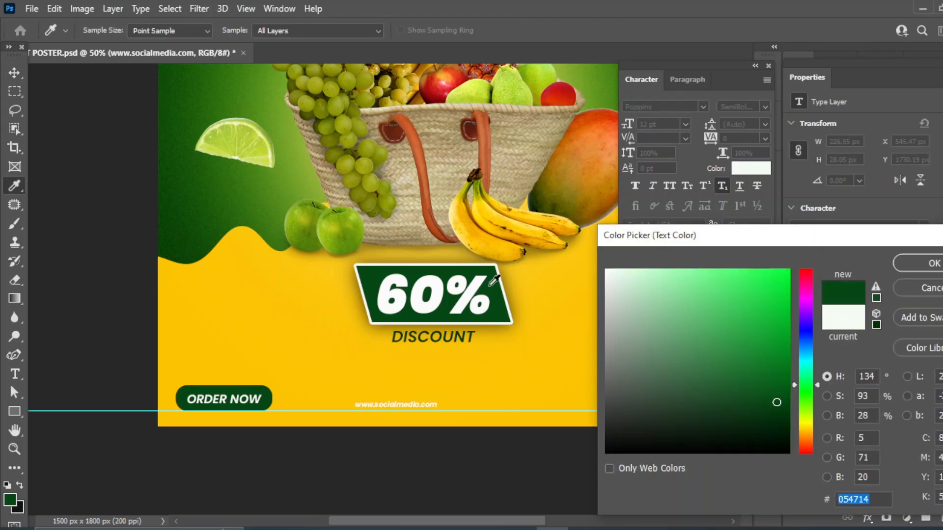
left_click(928, 264)
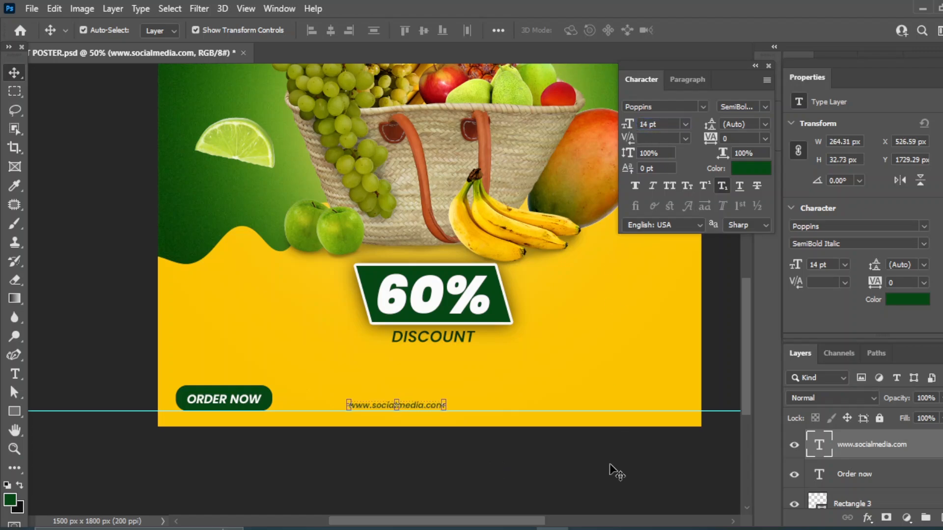
Duplicate the website text to the bottom right and replace it with the contact phone number
key("ctrl+j")
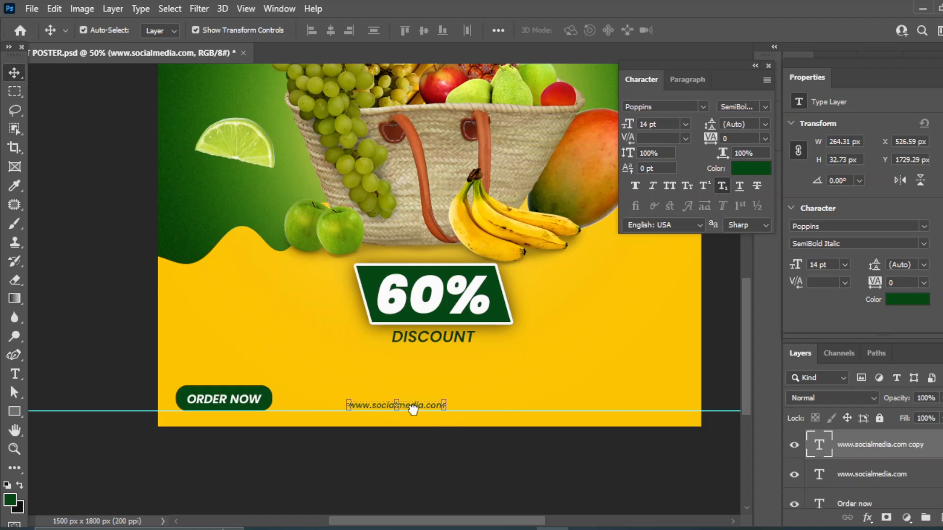
left_click_drag(418, 411, 654, 400)
left_click(14, 374)
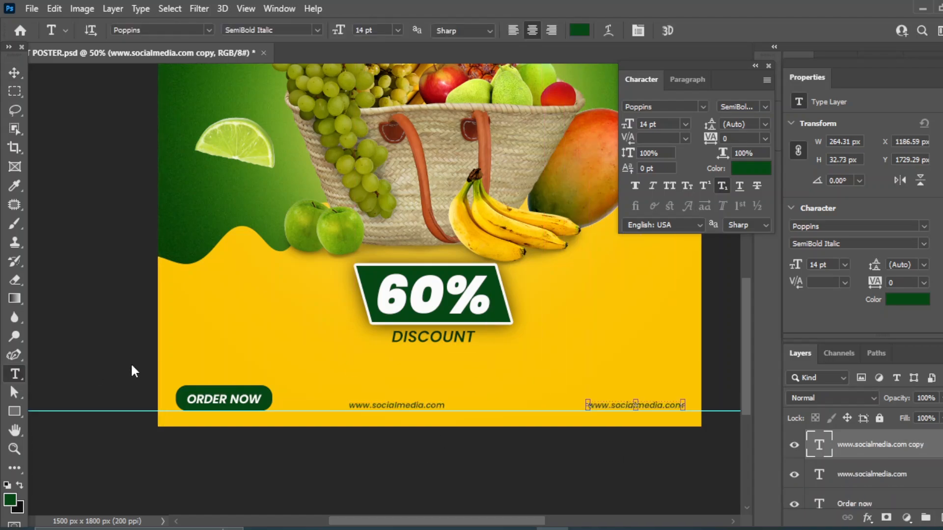
left_click_drag(592, 405, 611, 402)
key("BackSpace")
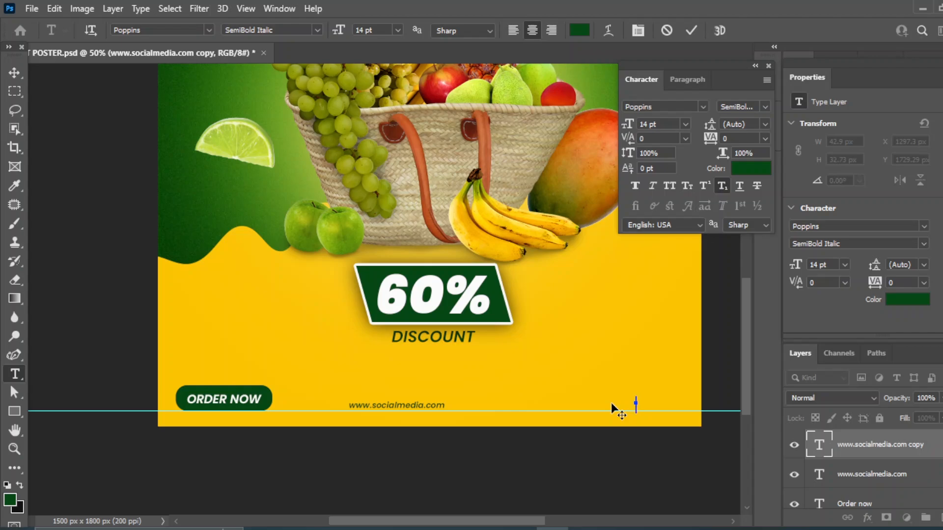
key("ctrl+Return")
key("v")
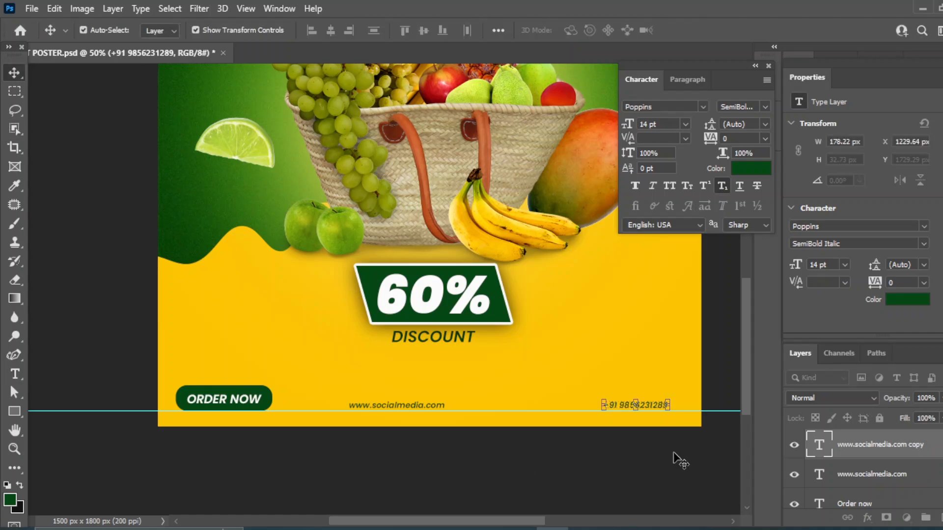
key("shift+Right")
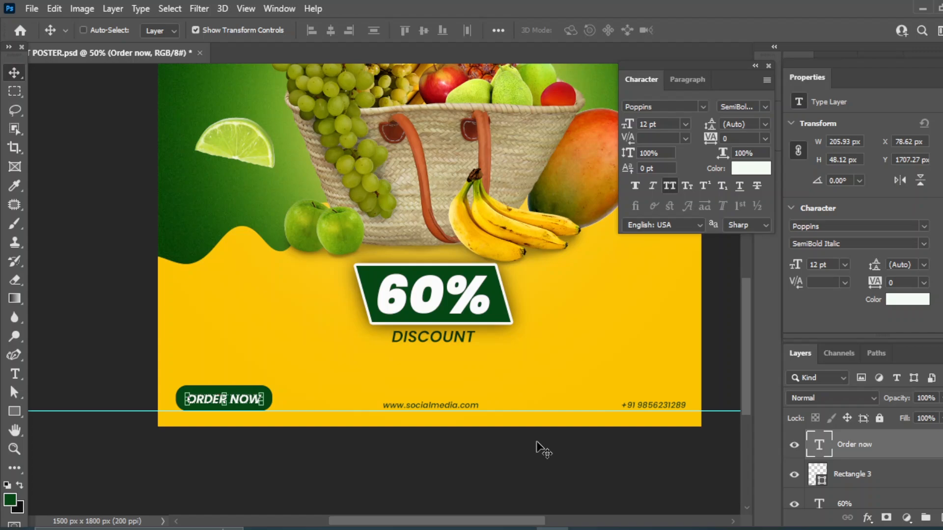
Select ORDER NOW, the website and the phone number, and distribute them evenly
scroll(872, 465, "down", 2)
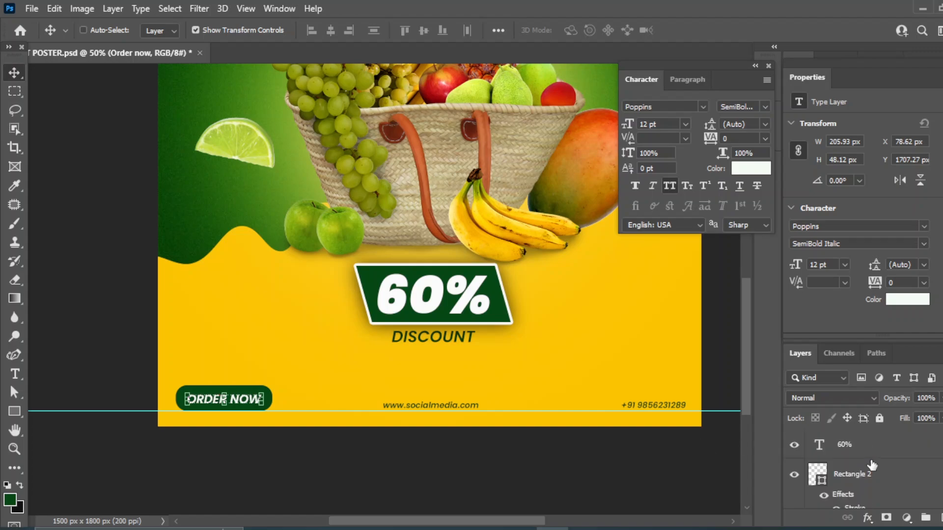
left_click(515, 459, "ctrl")
left_click(241, 400, "ctrl")
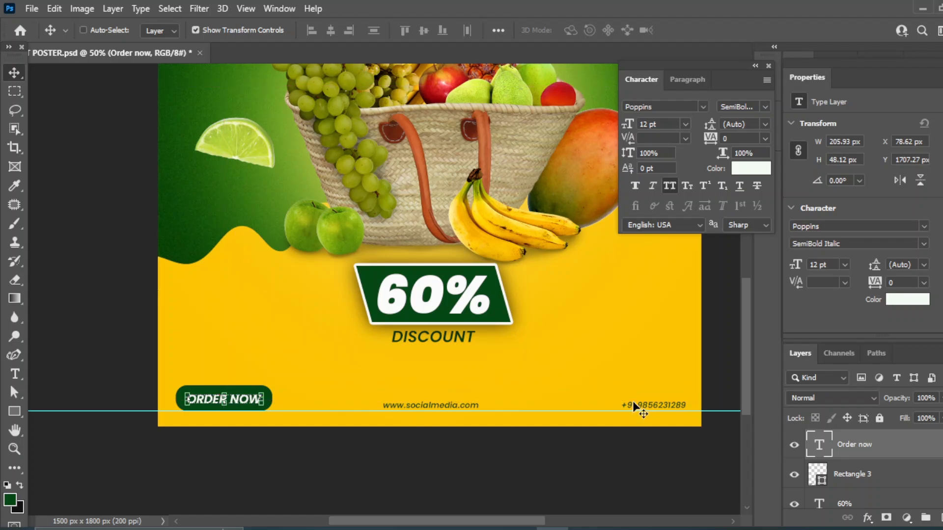
scroll(859, 474, "up", 2)
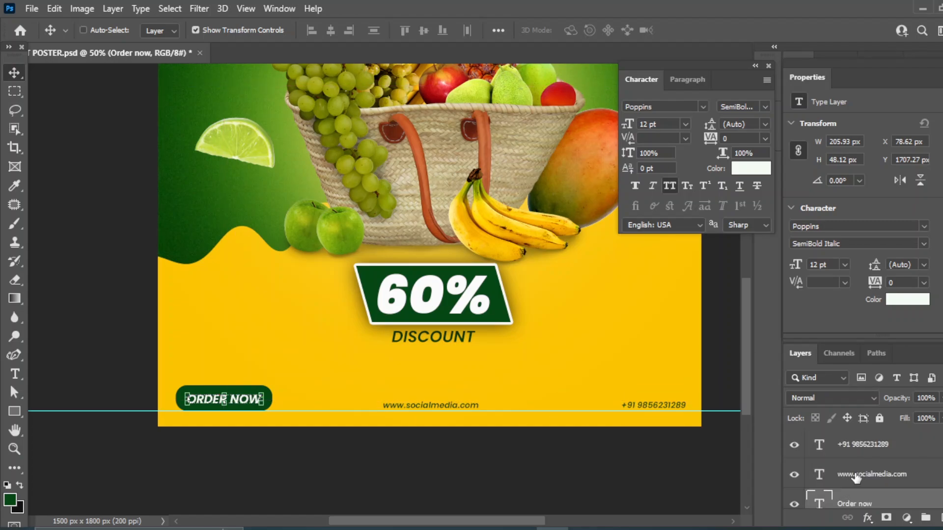
left_click(856, 477, "ctrl")
left_click(897, 478, "ctrl")
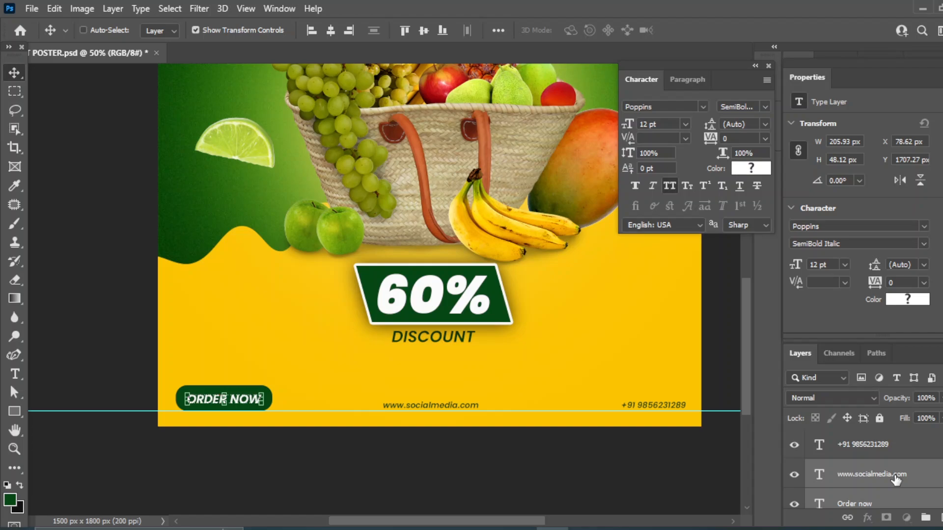
left_click(877, 451, "ctrl")
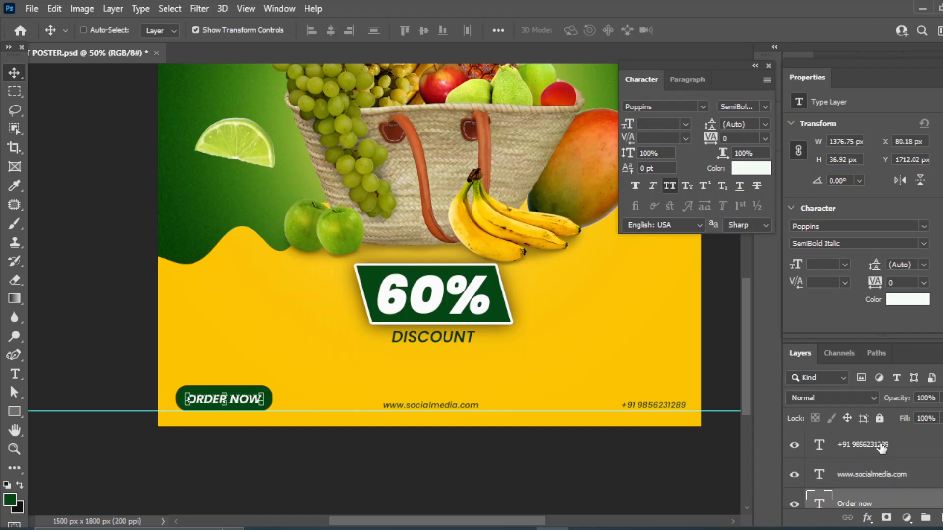
left_click(921, 473, "ctrl")
left_click(373, 30)
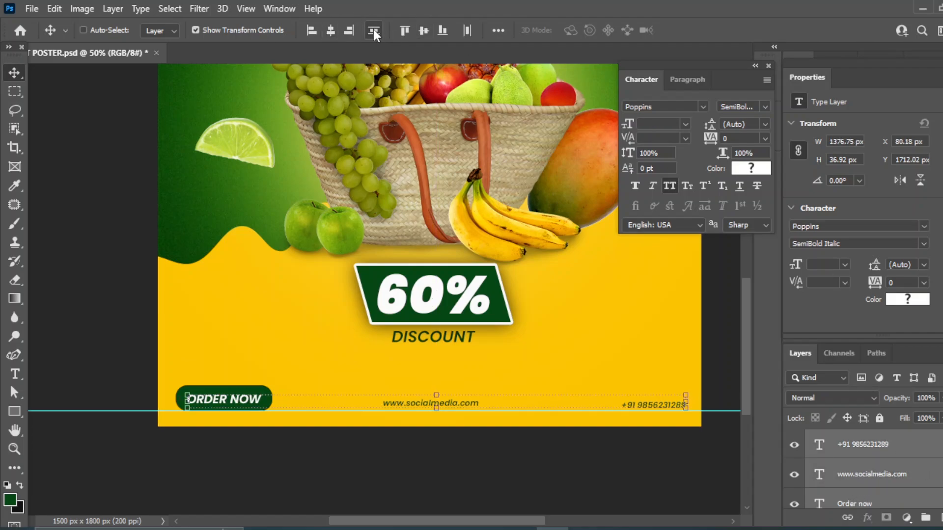